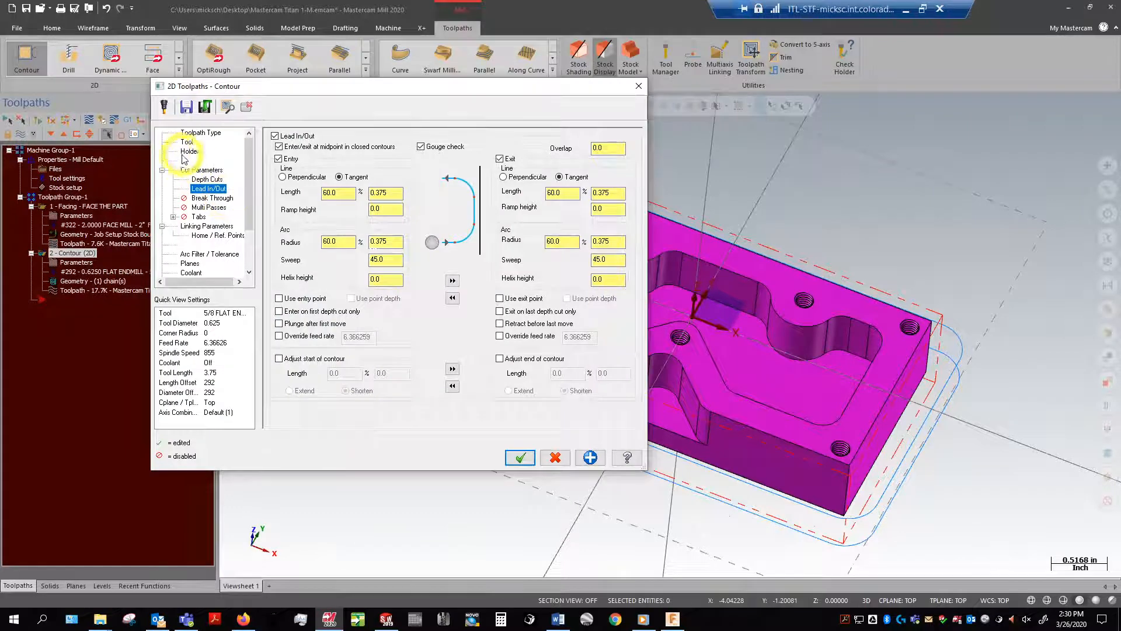
Add the tool comment "PROFILE THE OUTSIDE" to the 2D contour operation and accept its parameters
click(186, 142)
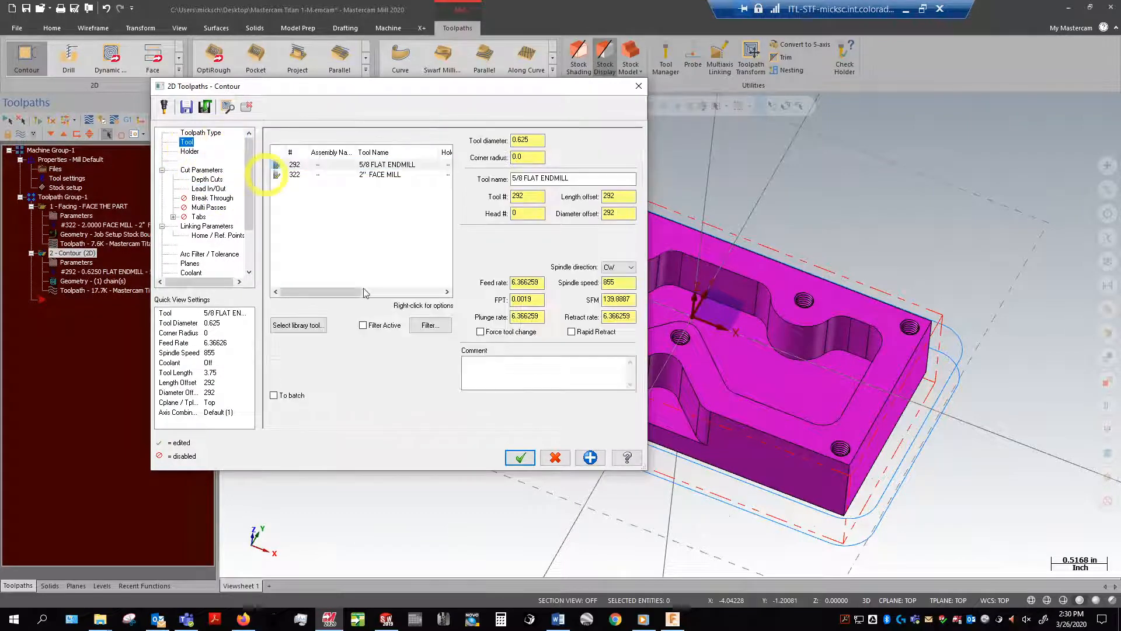
click(500, 383)
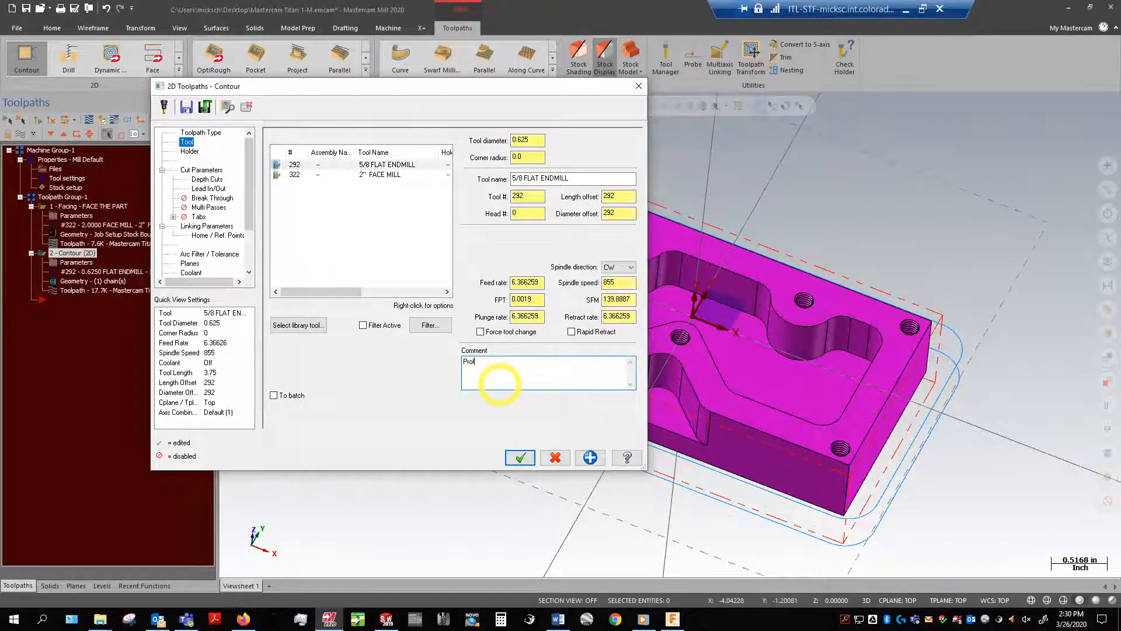
text(Profi)
key(Caps_Lock)
key(BackSpace)
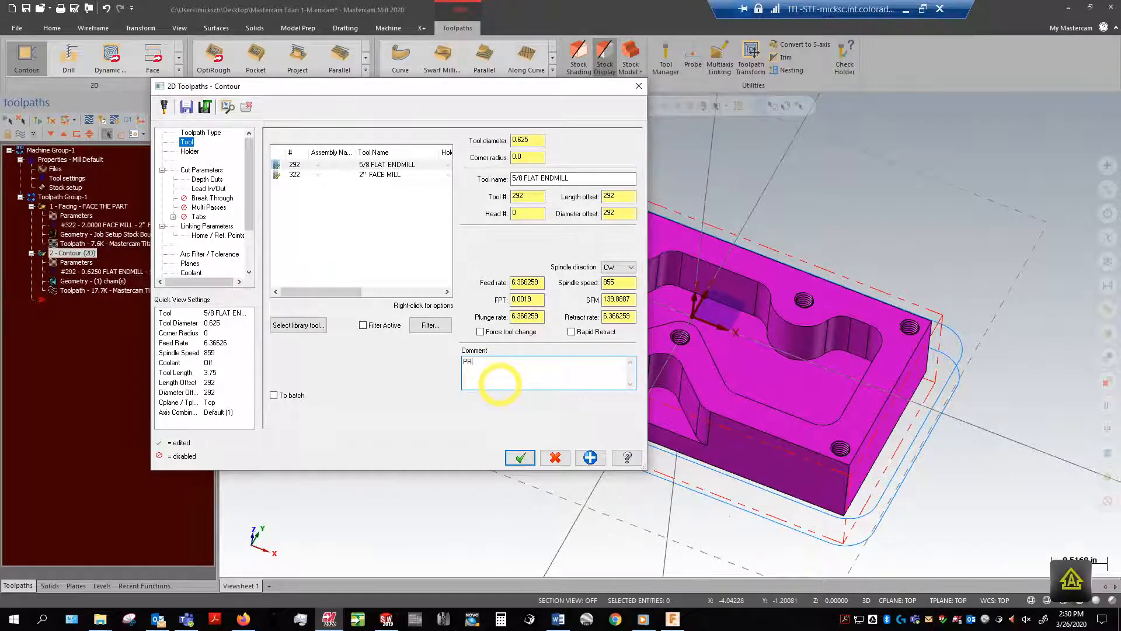
text(ILE THE OUTSIDE)
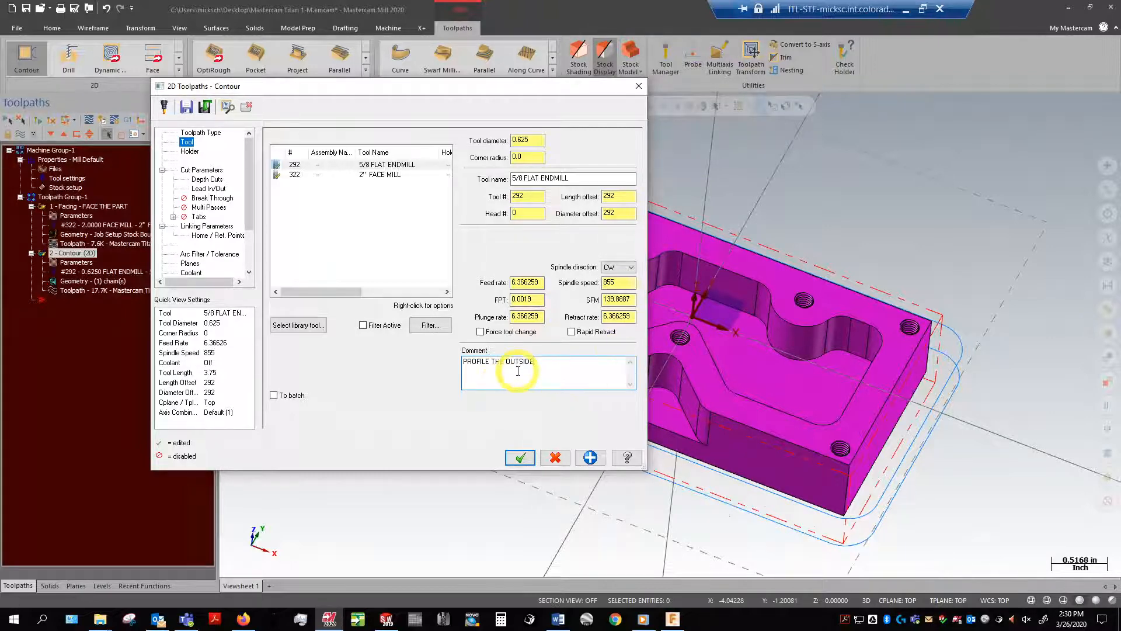
click(517, 369)
right_click(481, 379)
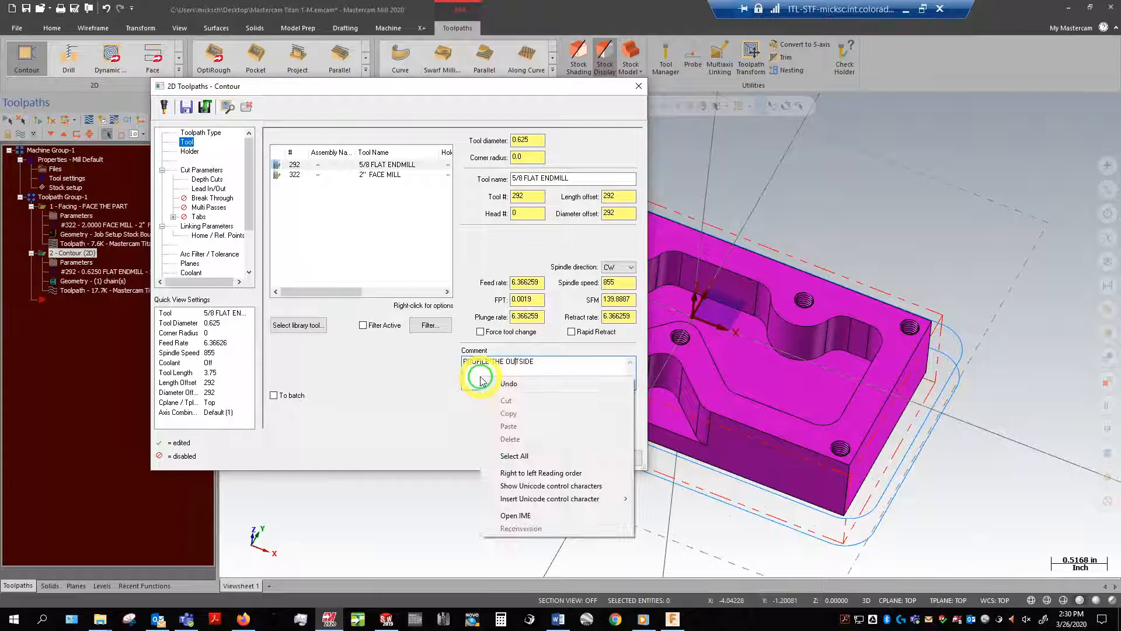
click(445, 385)
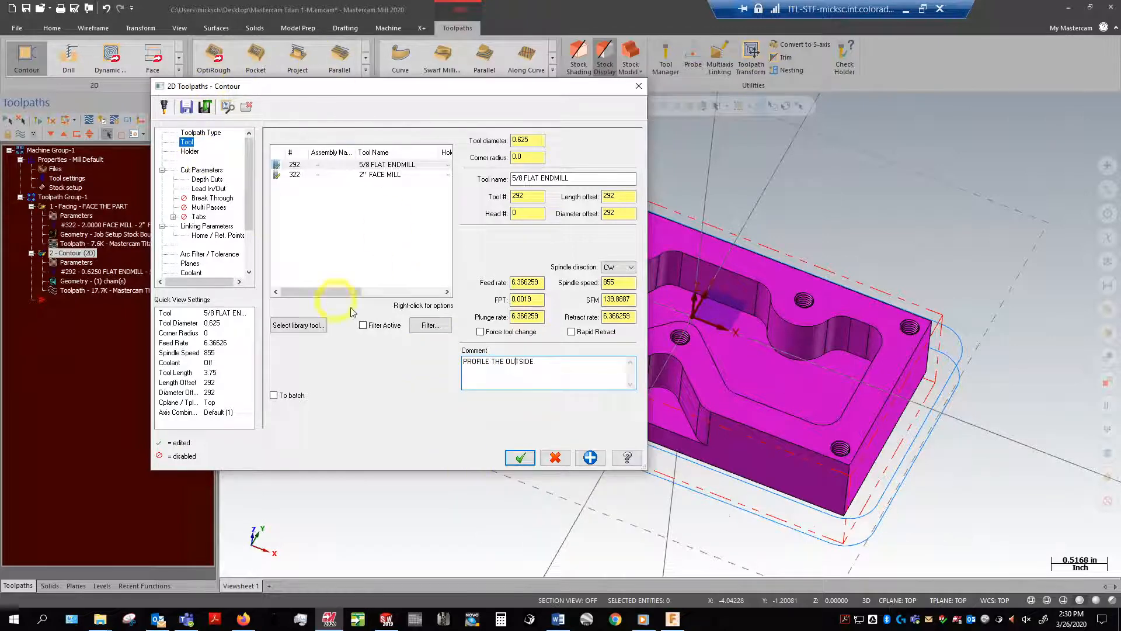
click(523, 457)
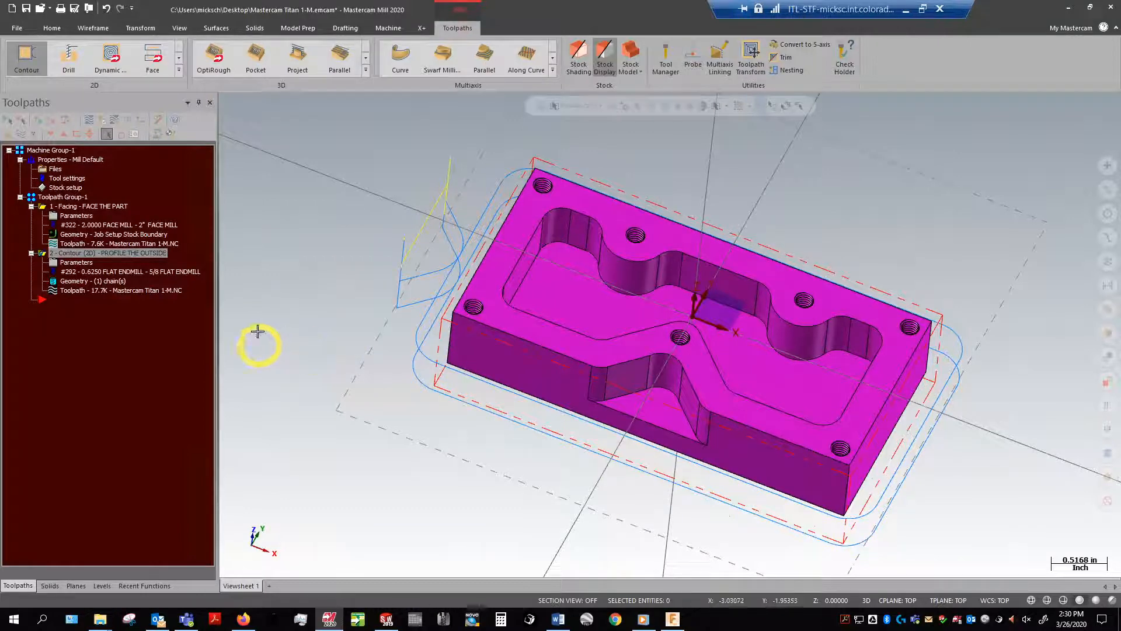
Copy the PROFILE THE OUTSIDE contour operation to the end of the toolpath group
click(64, 206)
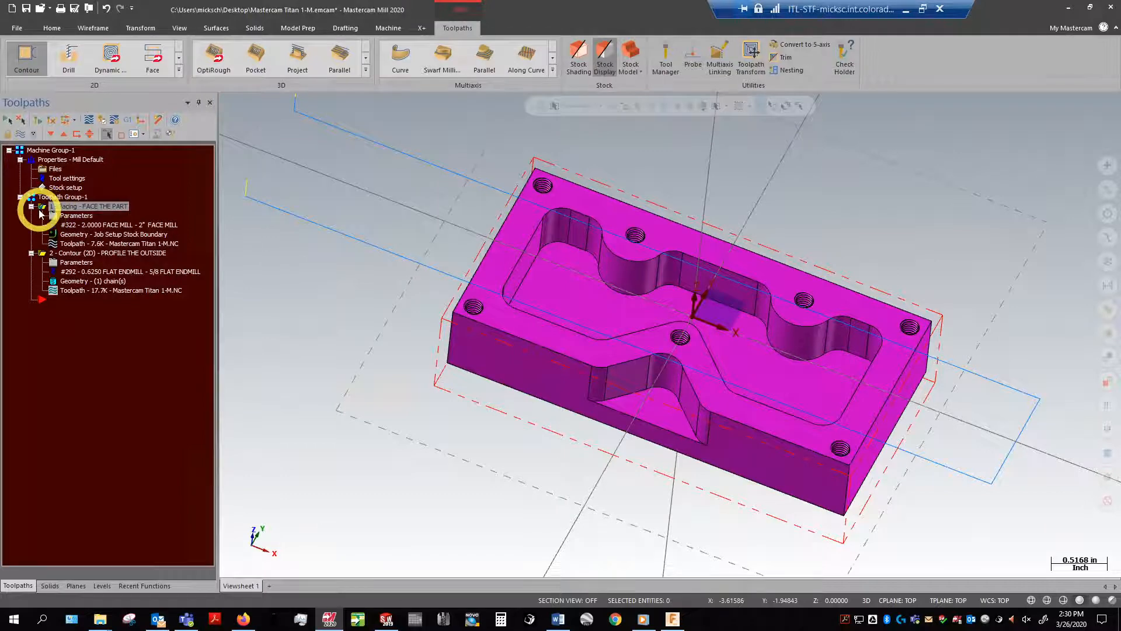
click(64, 253)
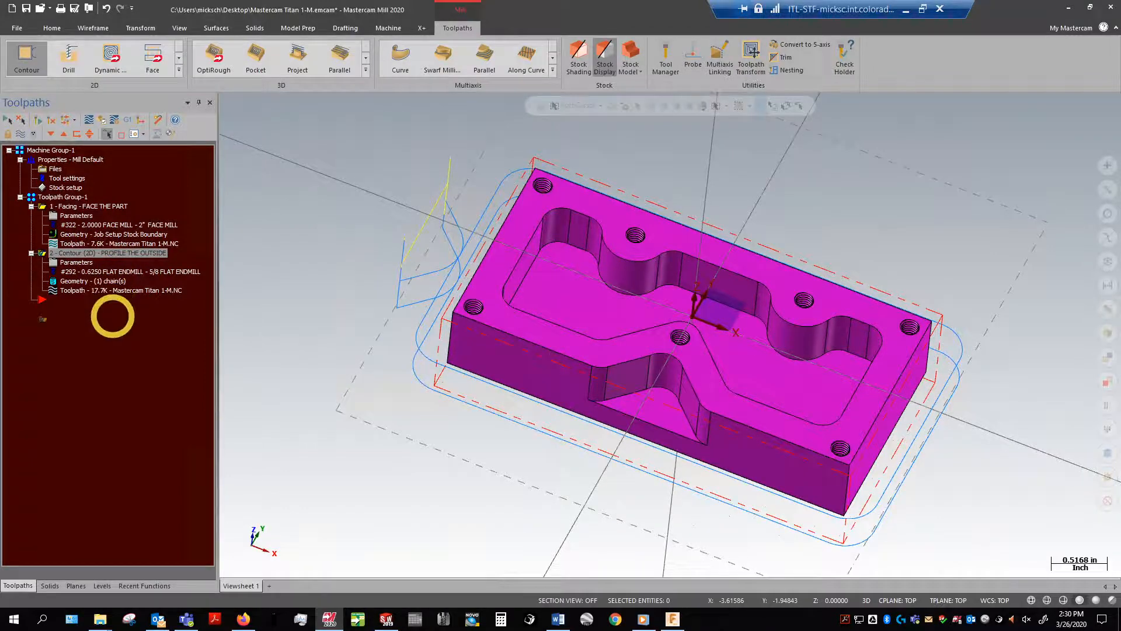
right_drag(113, 315, 115, 320)
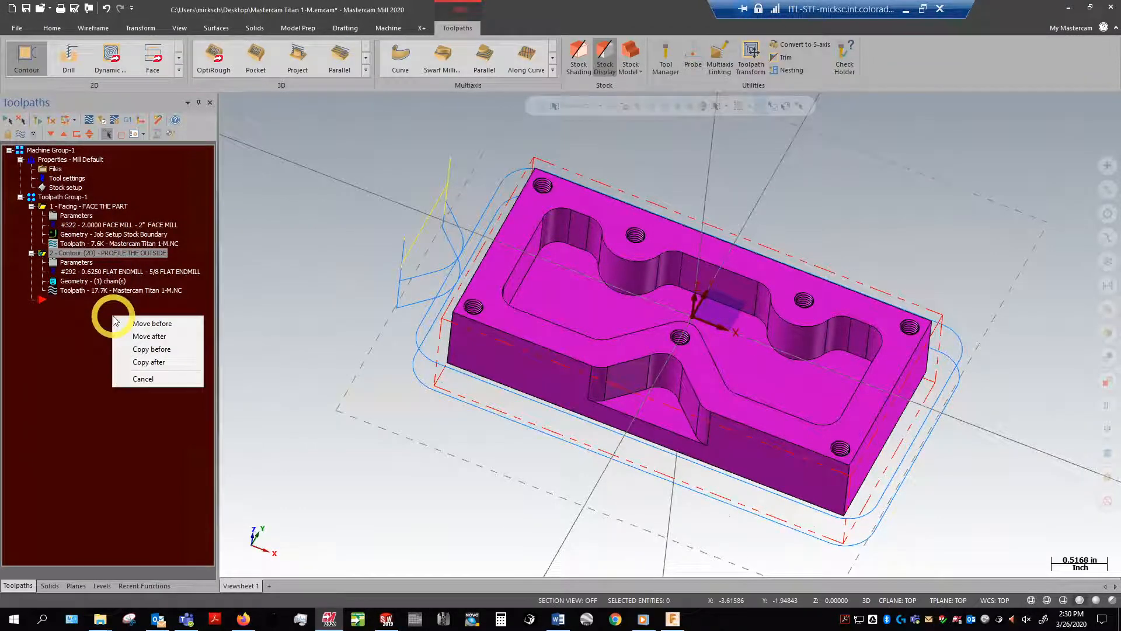
click(163, 368)
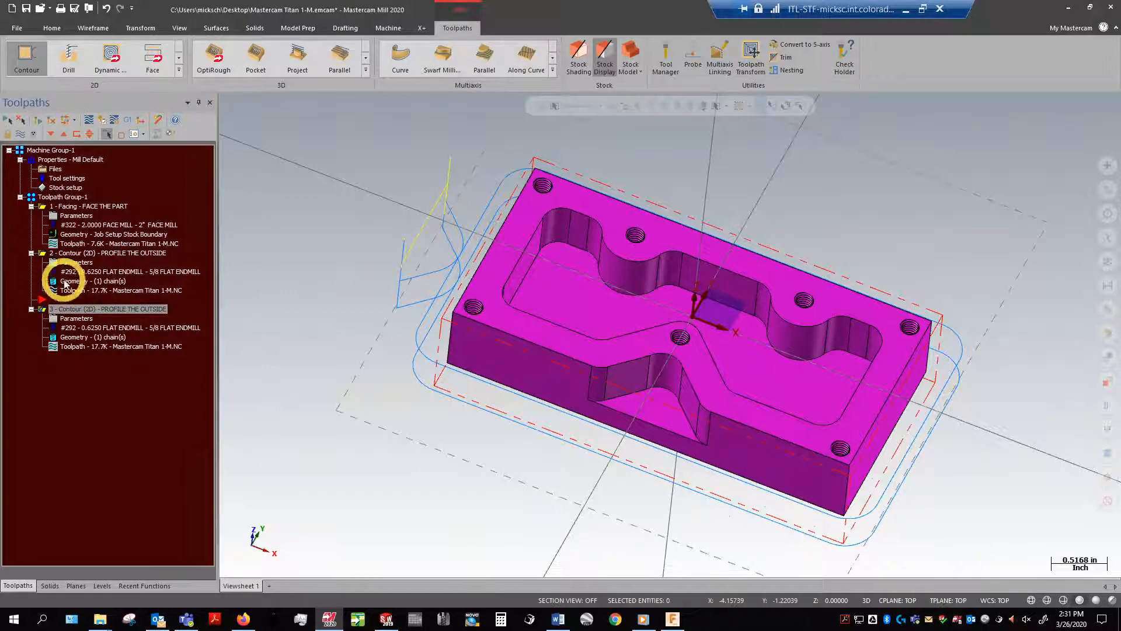
Step the insert arrow through the operations list and leave it below the copied contour operation
click(53, 133)
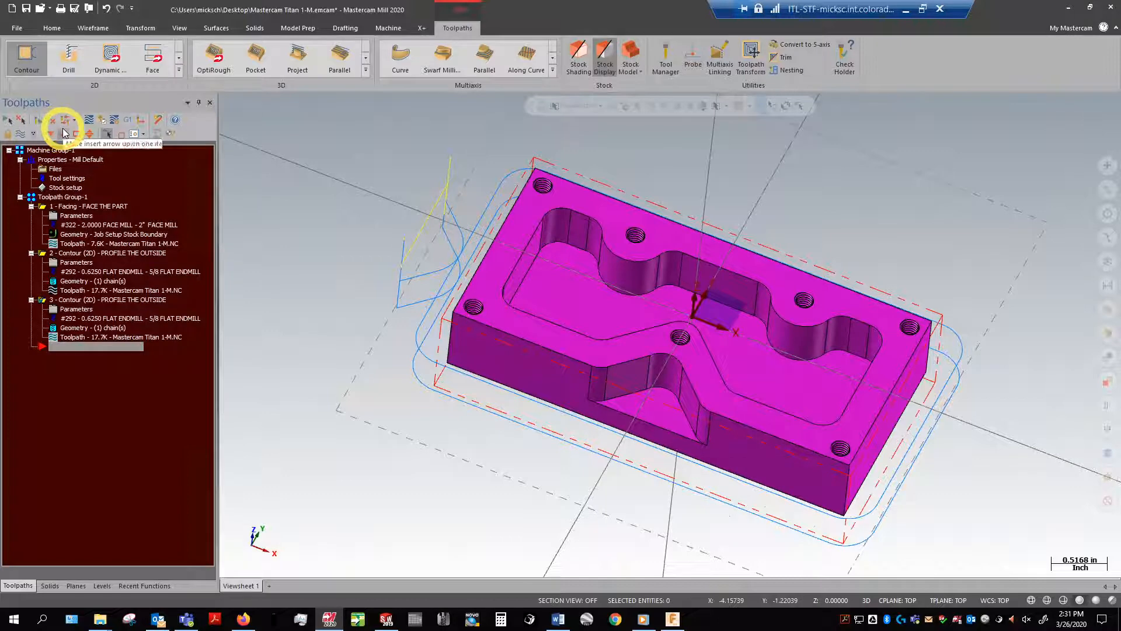
click(63, 133)
click(63, 133)
click(53, 132)
click(53, 132)
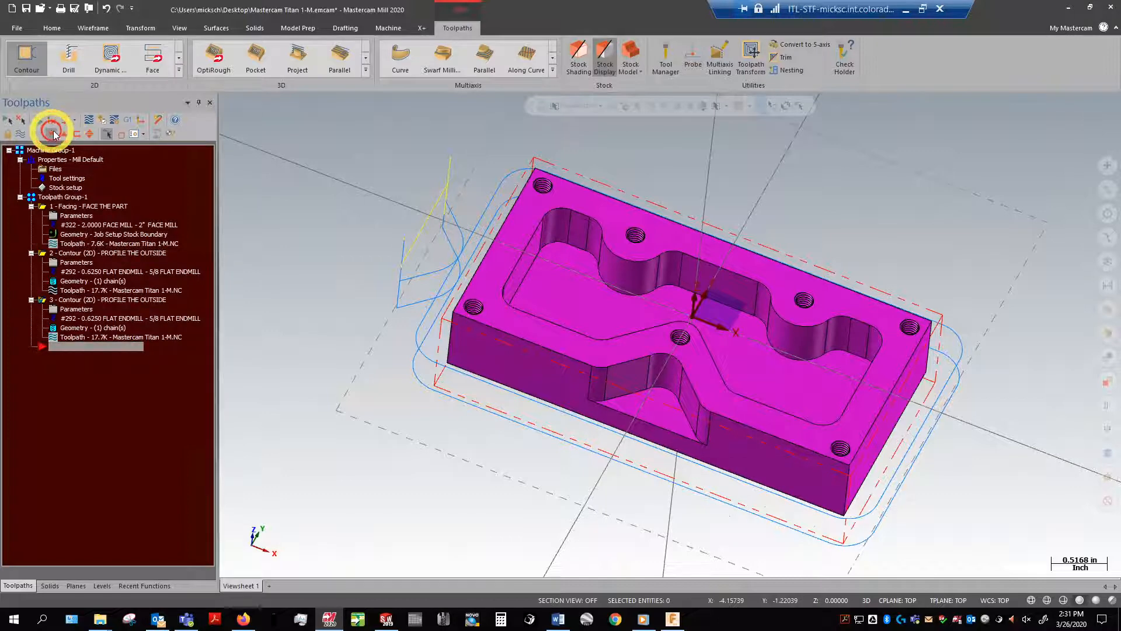
click(64, 132)
click(63, 132)
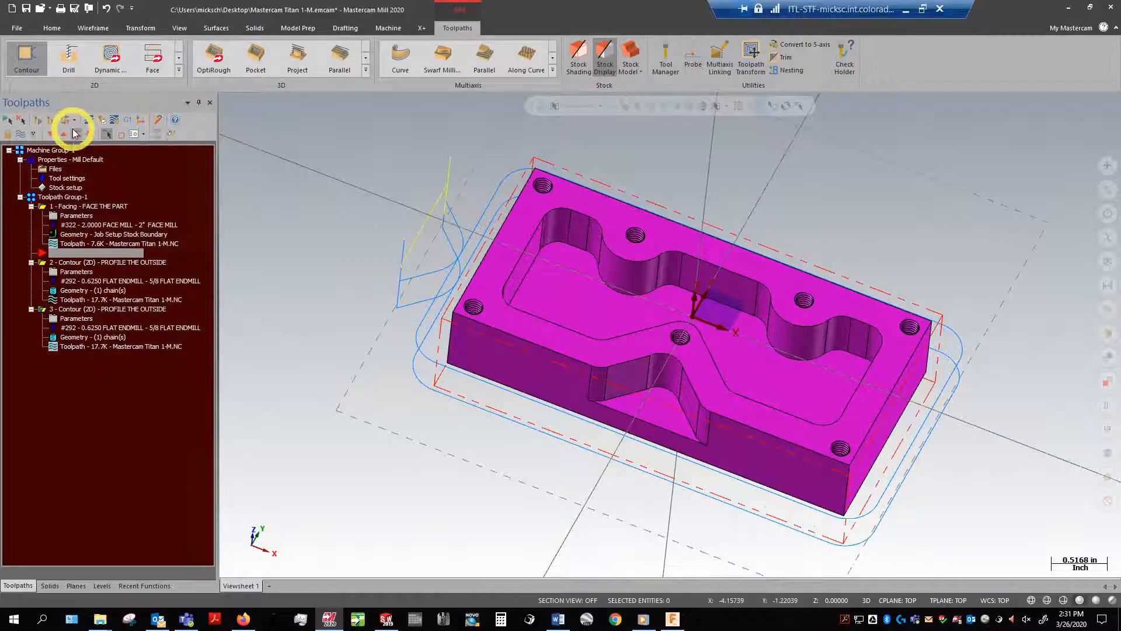
click(75, 133)
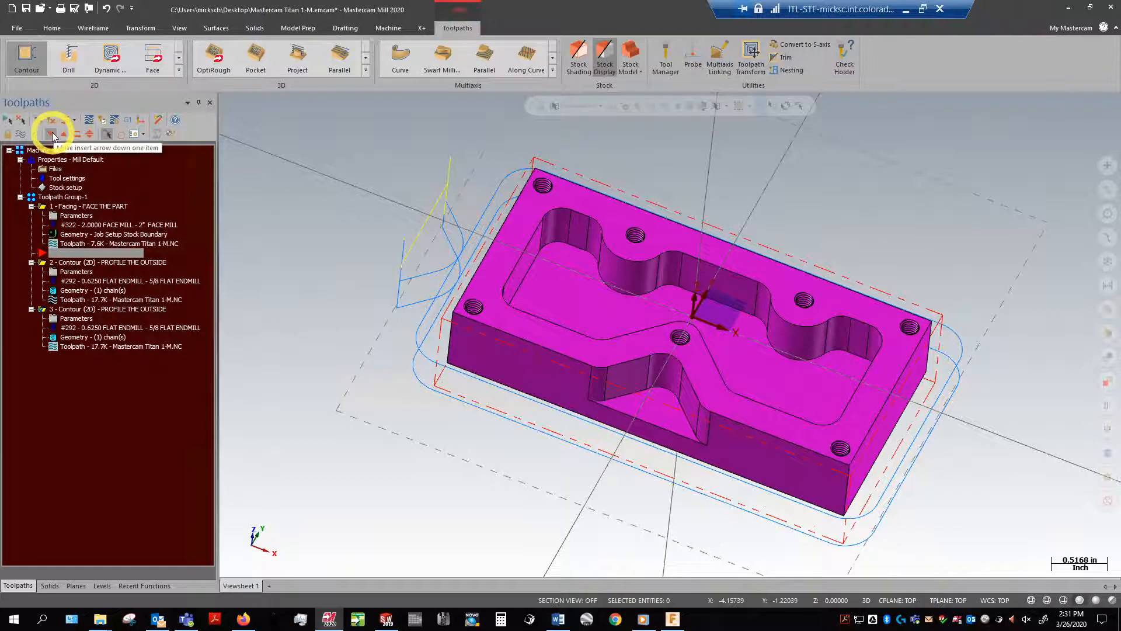
click(51, 133)
click(51, 133)
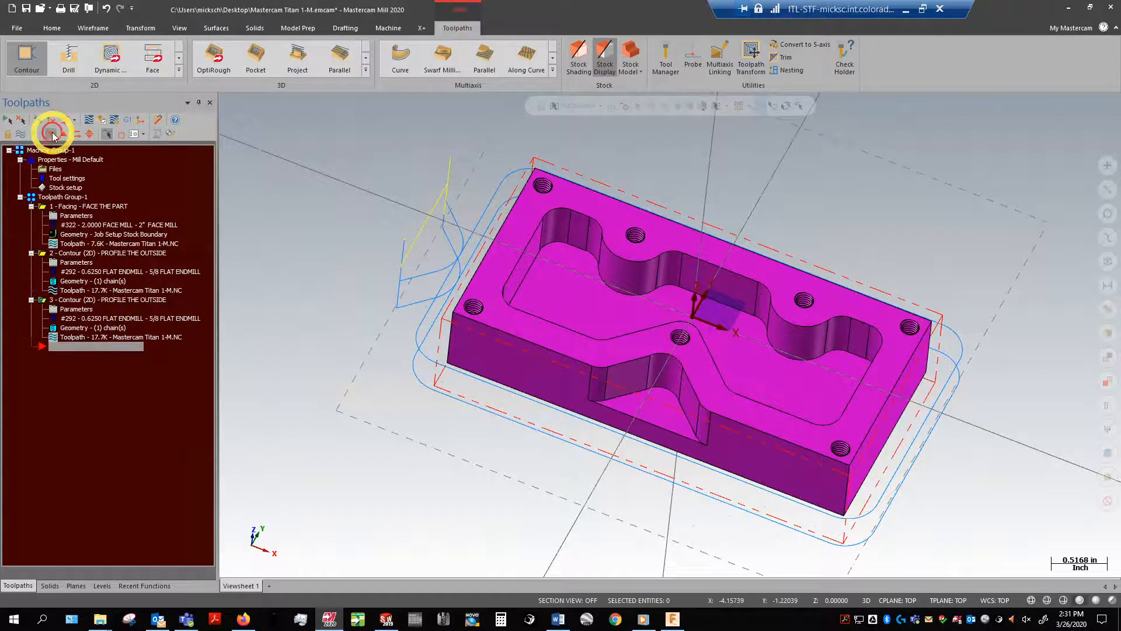
Change the copied contour's comment to "FINISH THE OUTSIDE" and turn off its depth cuts
click(84, 311)
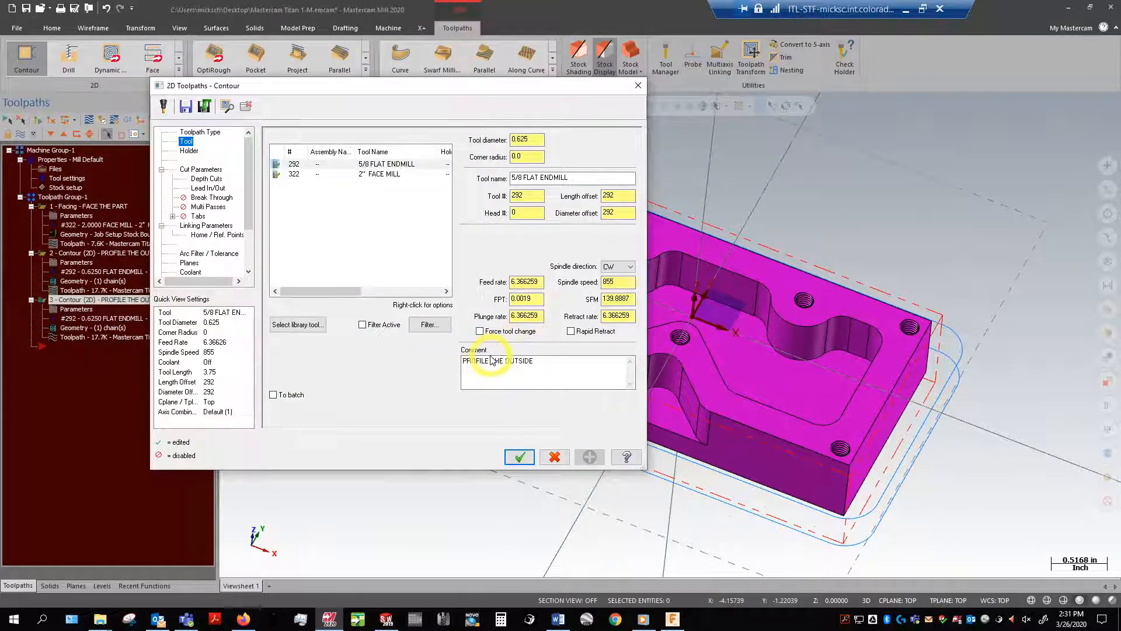
drag(490, 357, 398, 342)
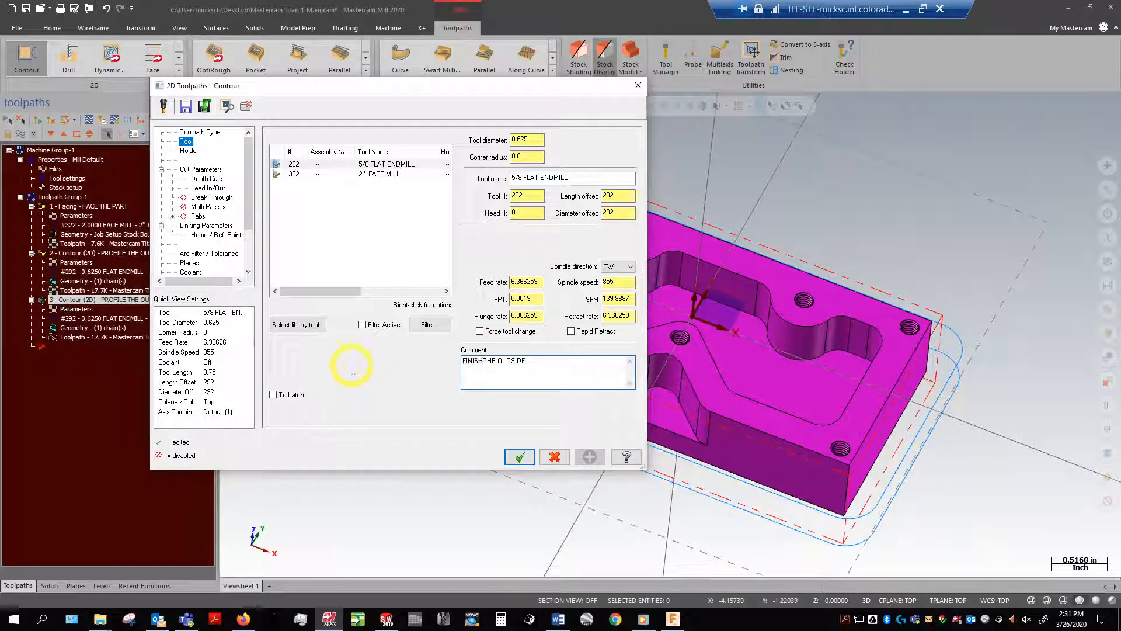
click(205, 178)
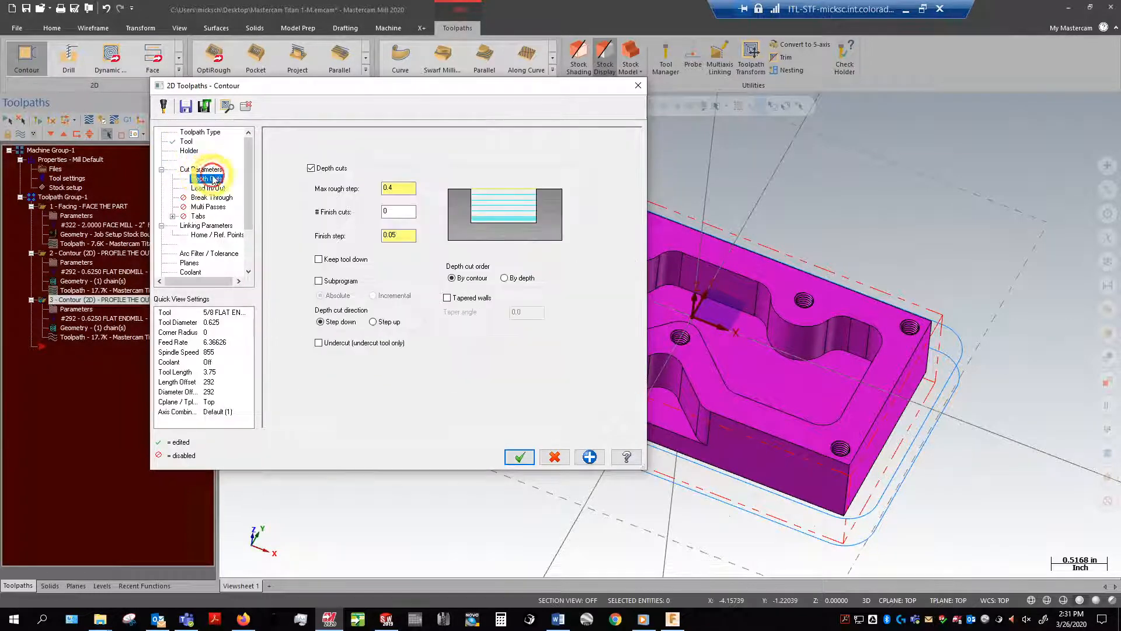
click(310, 168)
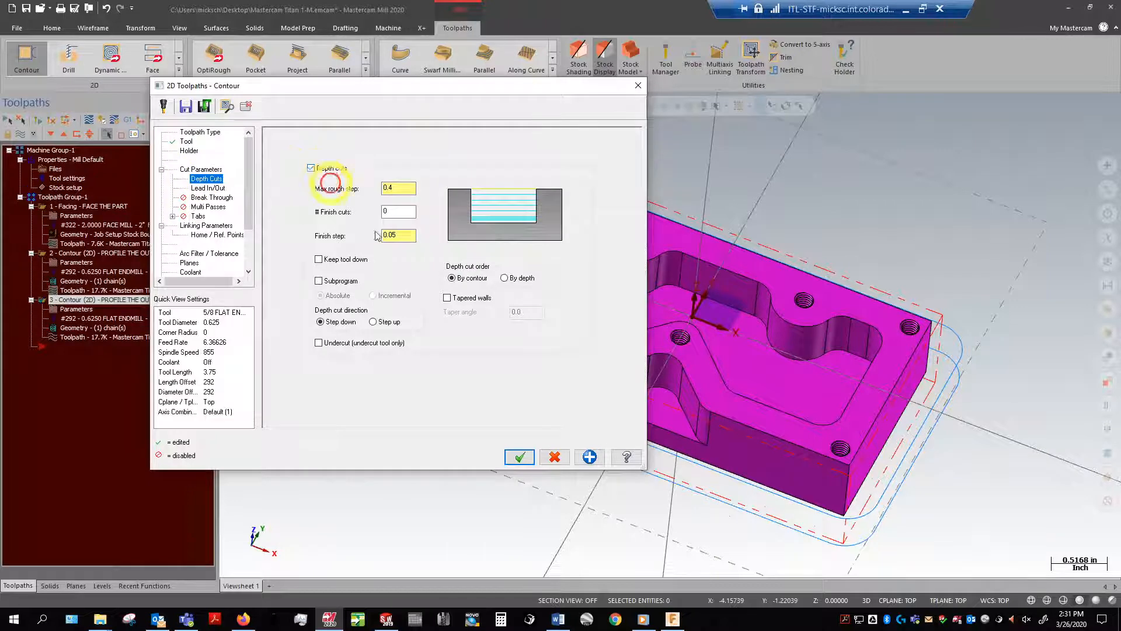
click(319, 171)
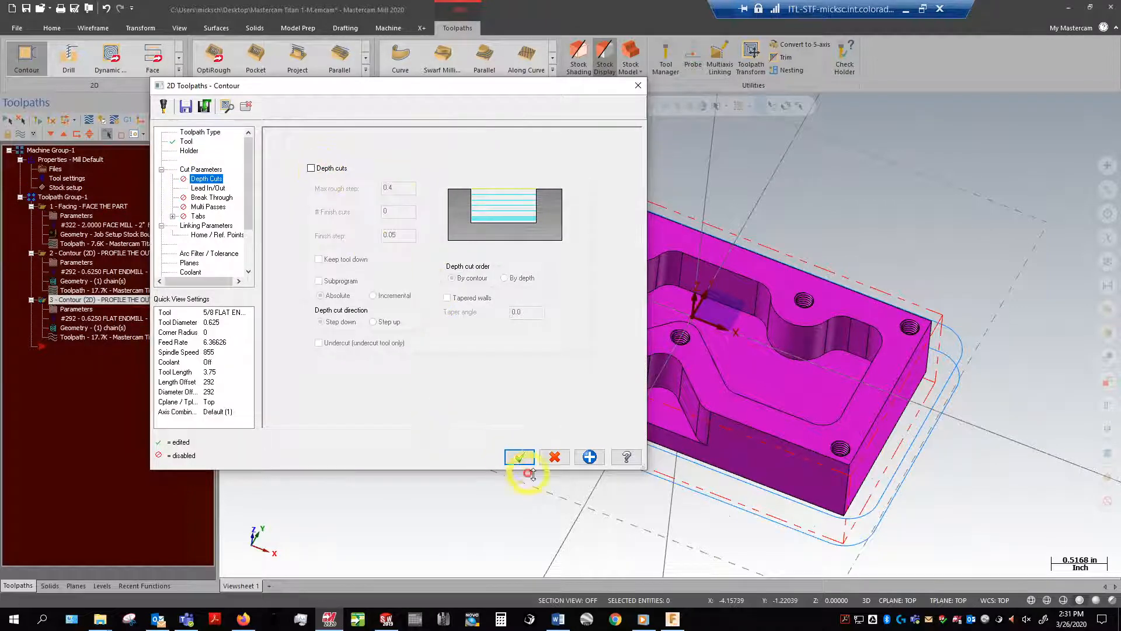
click(519, 458)
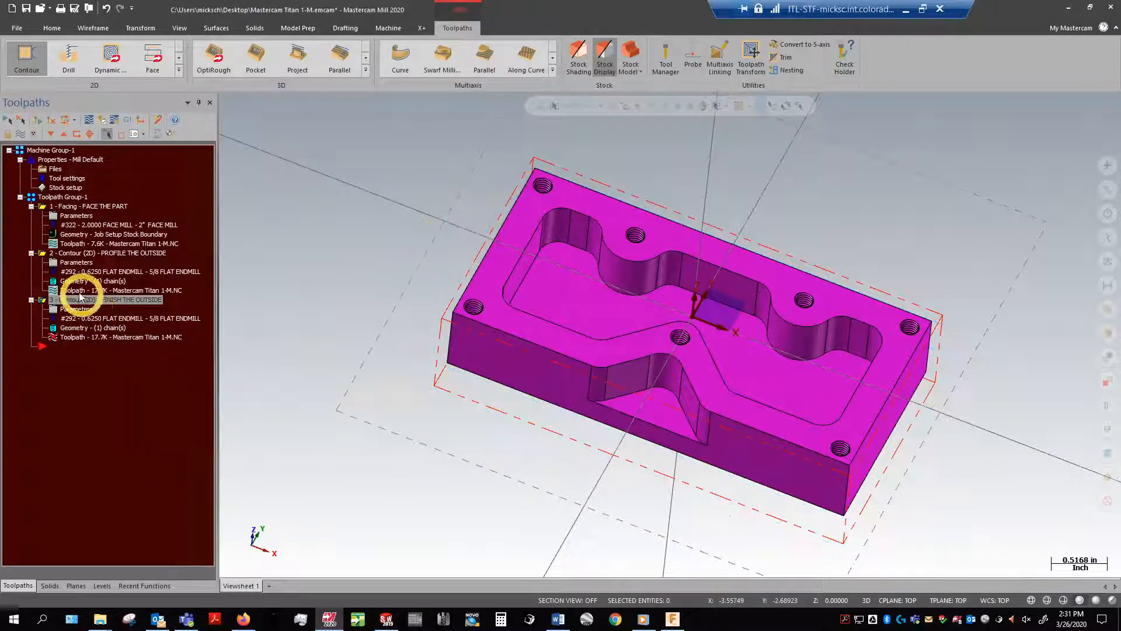
Regenerate the toolpath of the FINISH THE OUTSIDE contour operation
click(34, 121)
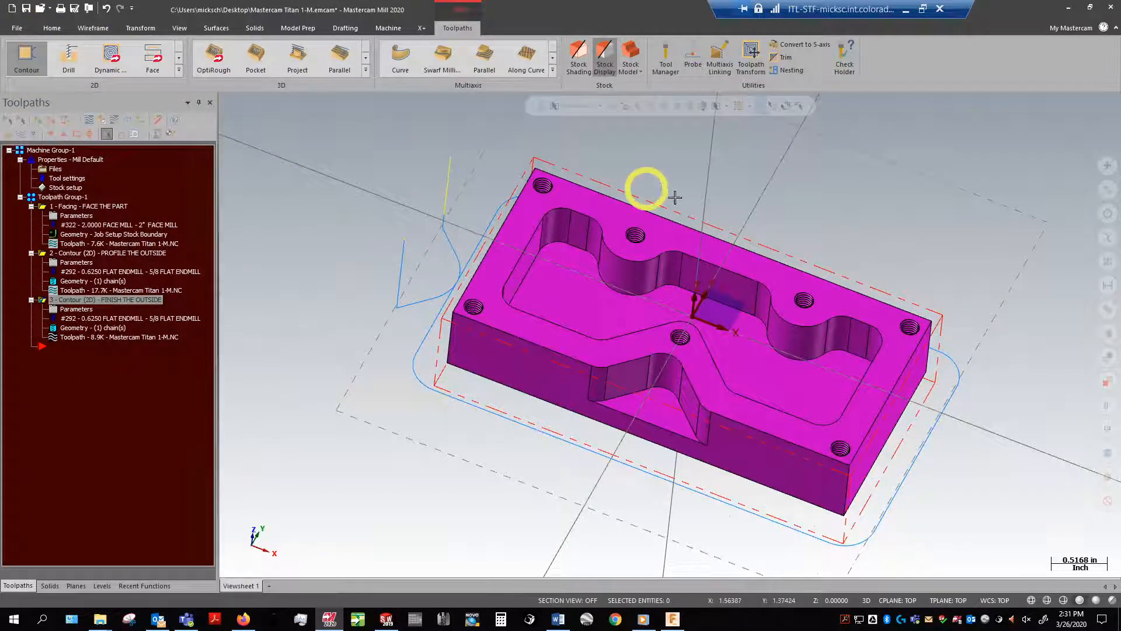
scroll(890, 289, up, 2)
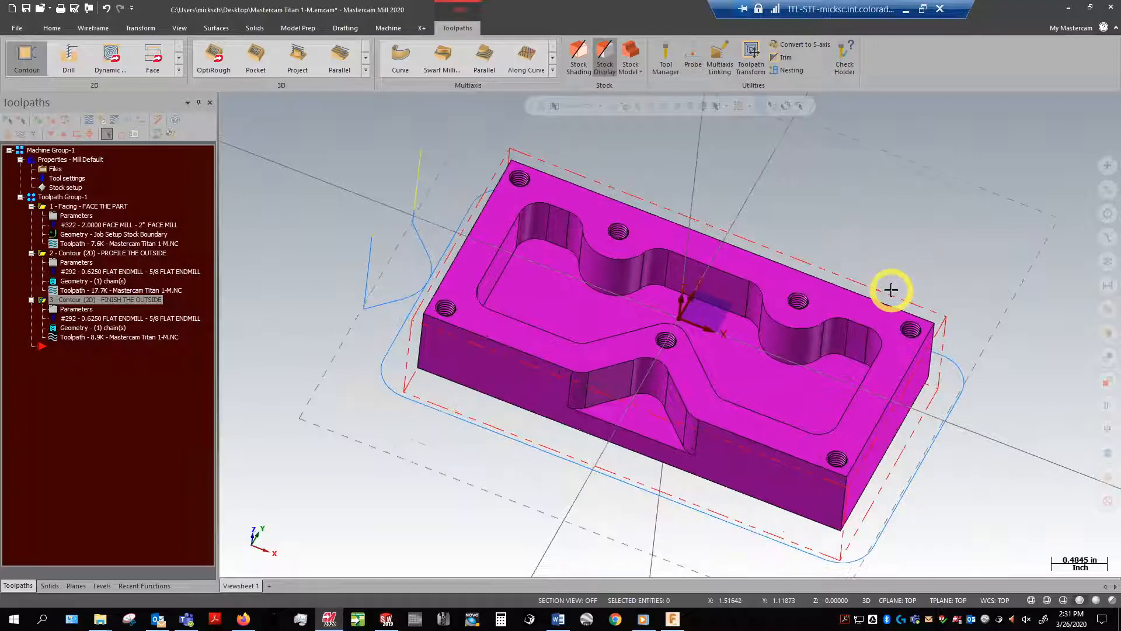
scroll(871, 378, up, 1)
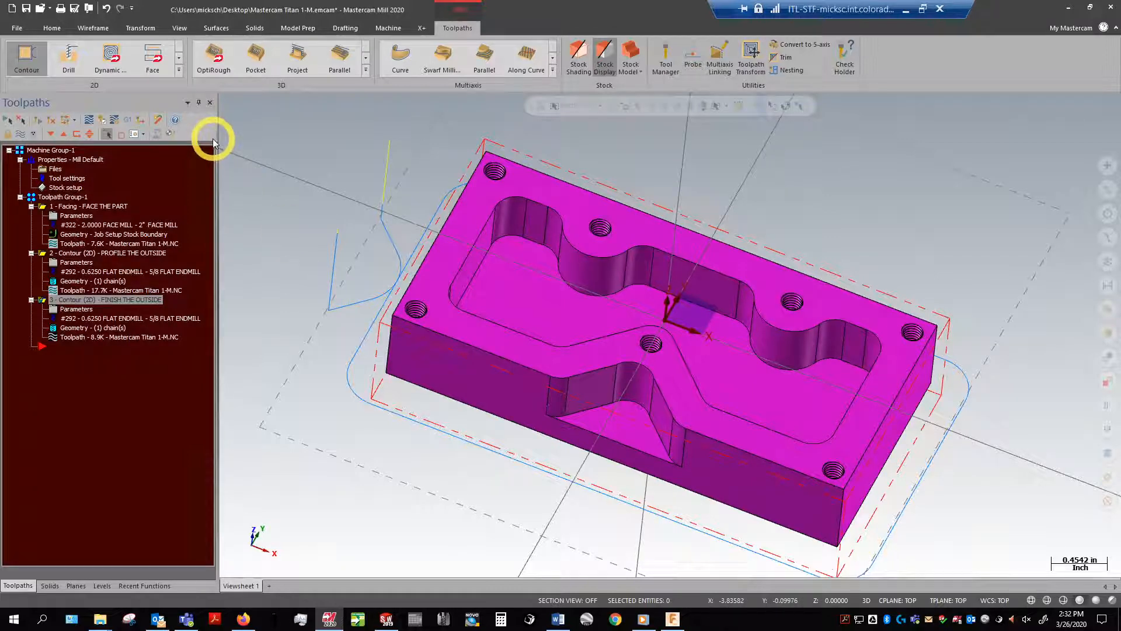
Create a 2D pocket toolpath using the floor face of the large central pocket as its solid chain
click(178, 72)
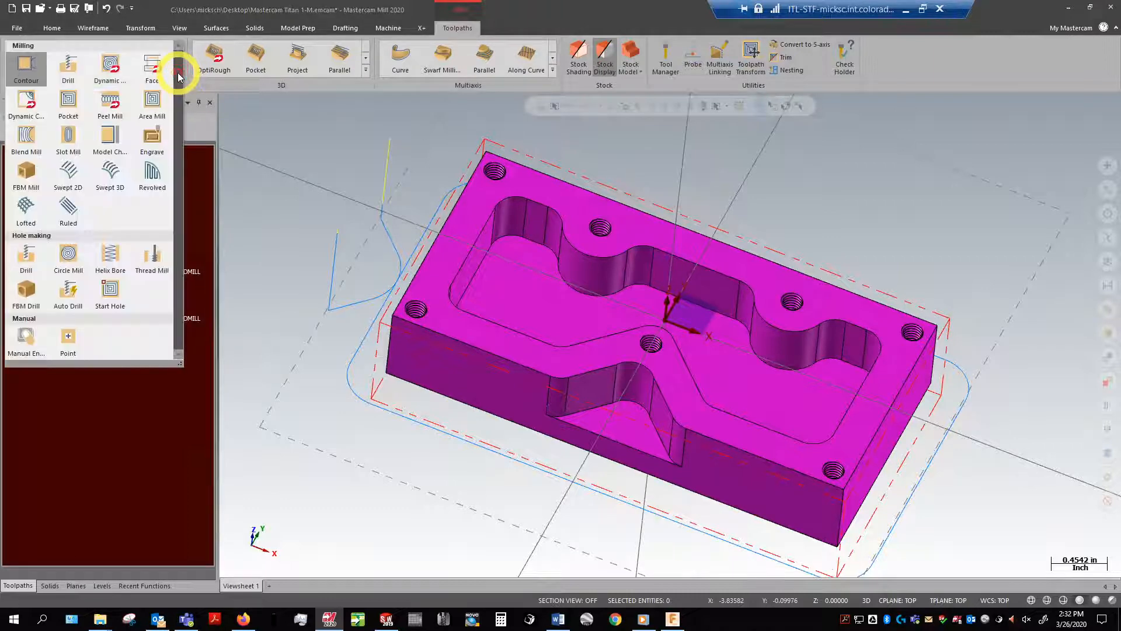
click(78, 110)
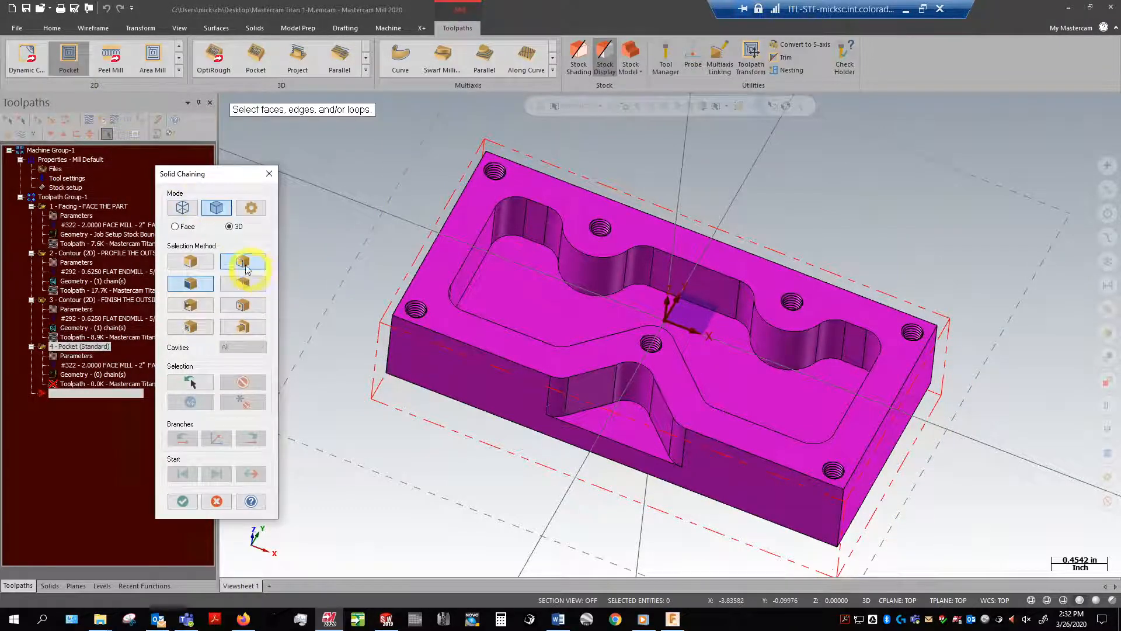
click(583, 288)
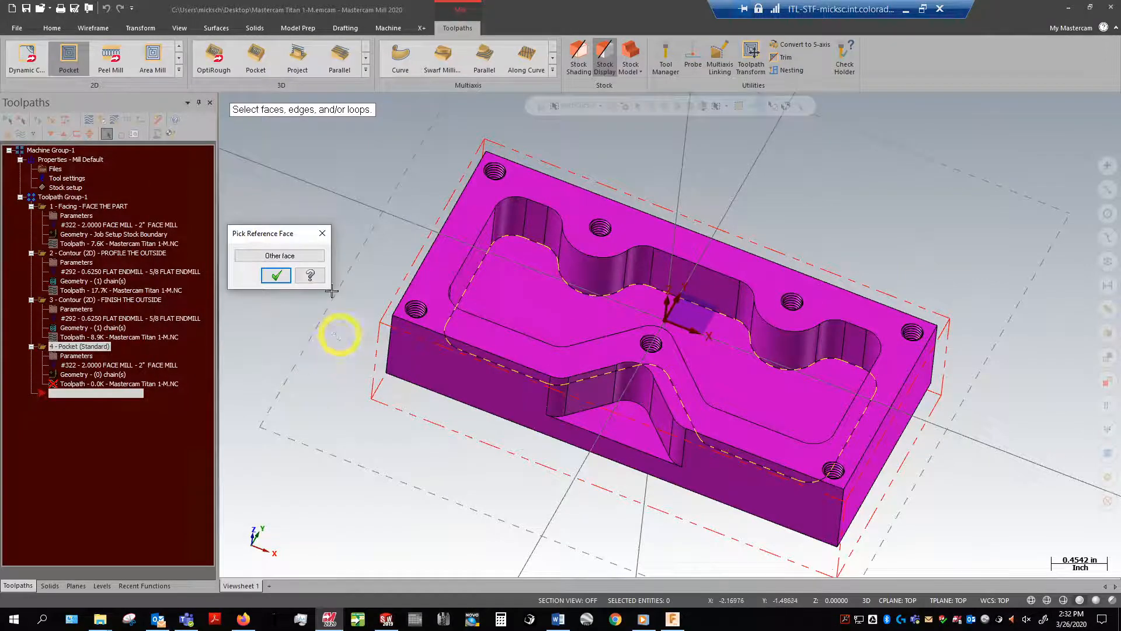
click(276, 275)
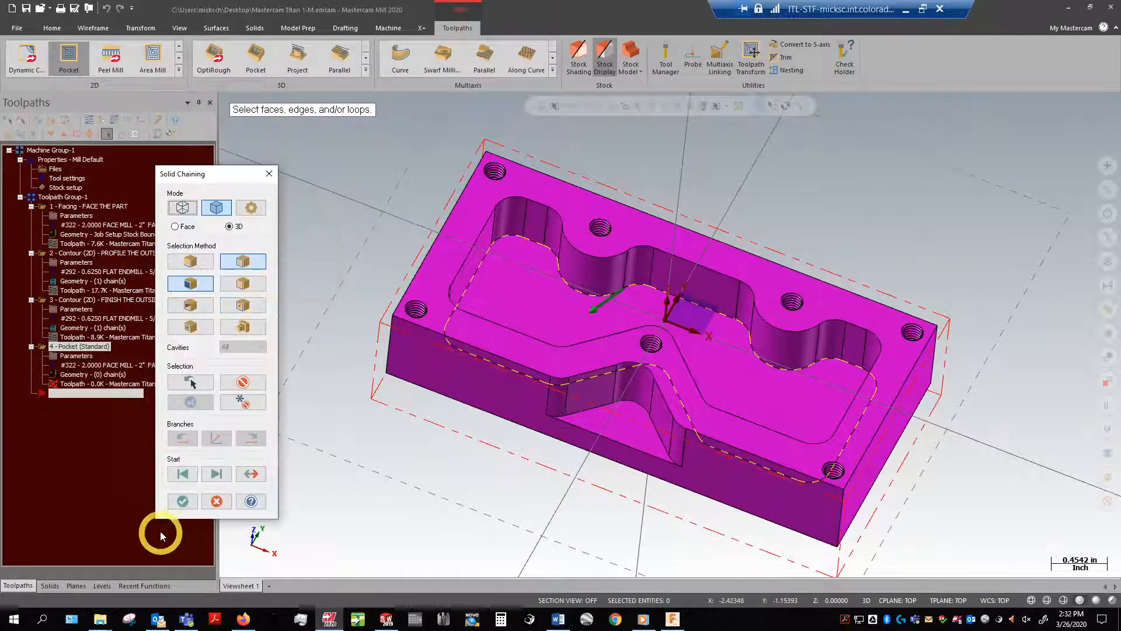
click(182, 500)
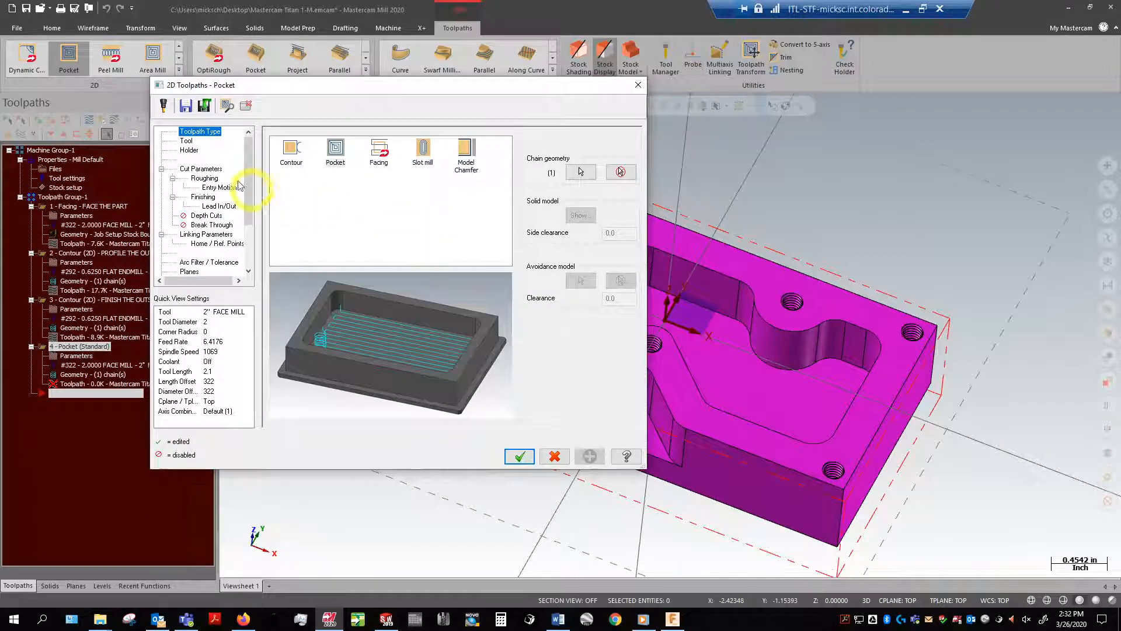
Try the True Spiral, High Speed, Parallel Spiral Clean Corners and Constant Overlap Spiral roughing methods for the pocket toolpath
click(195, 171)
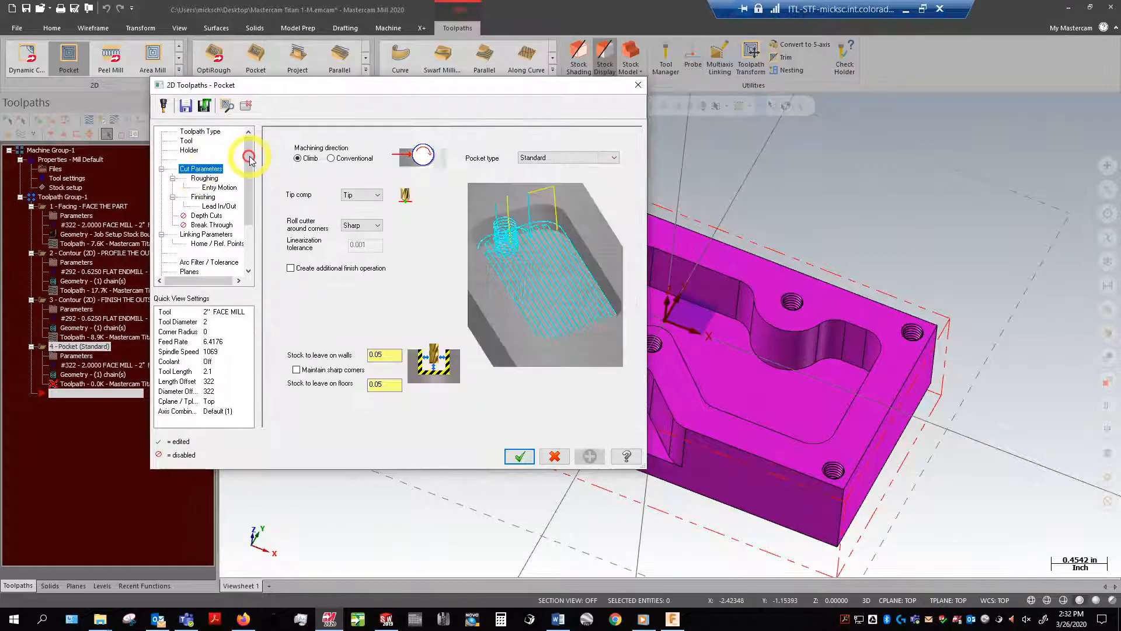
click(207, 179)
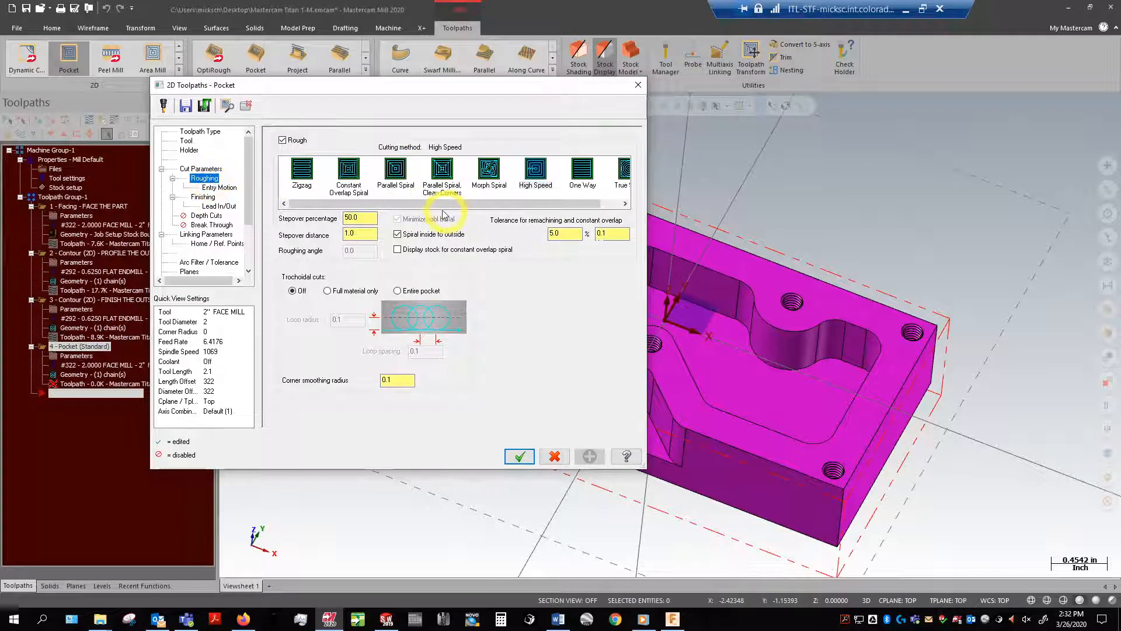
drag(423, 207, 453, 203)
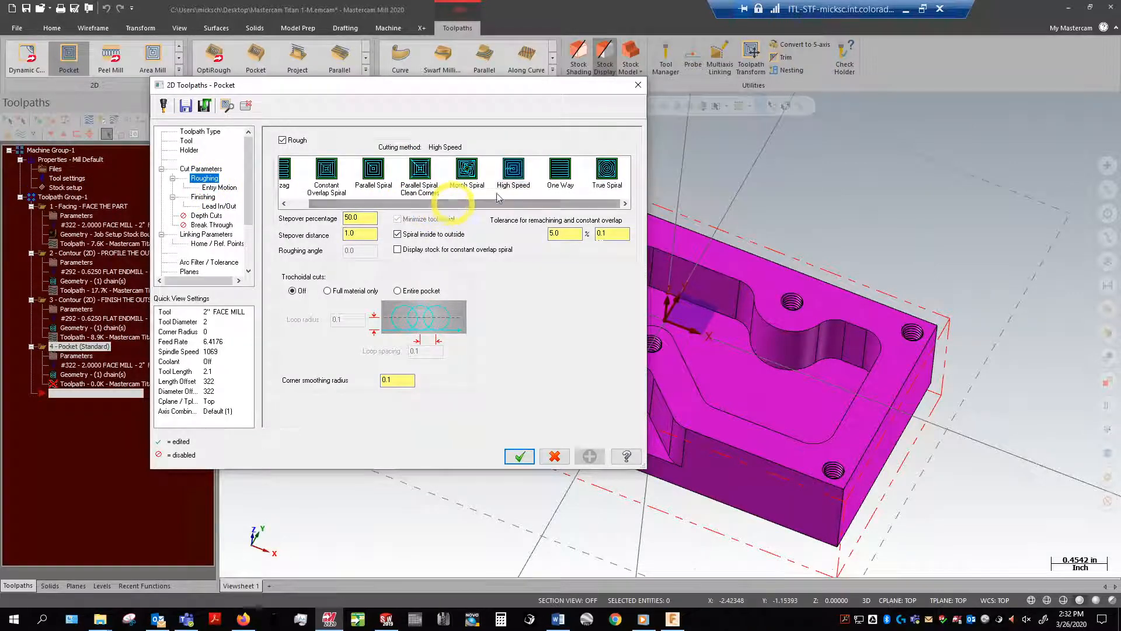
click(607, 169)
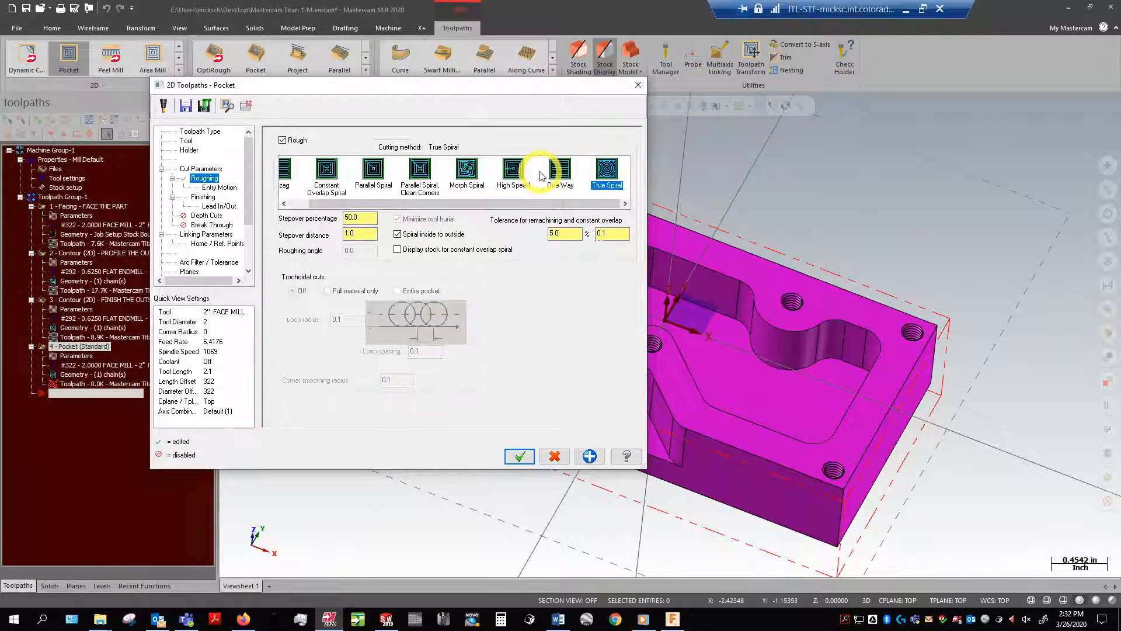
click(515, 169)
click(421, 169)
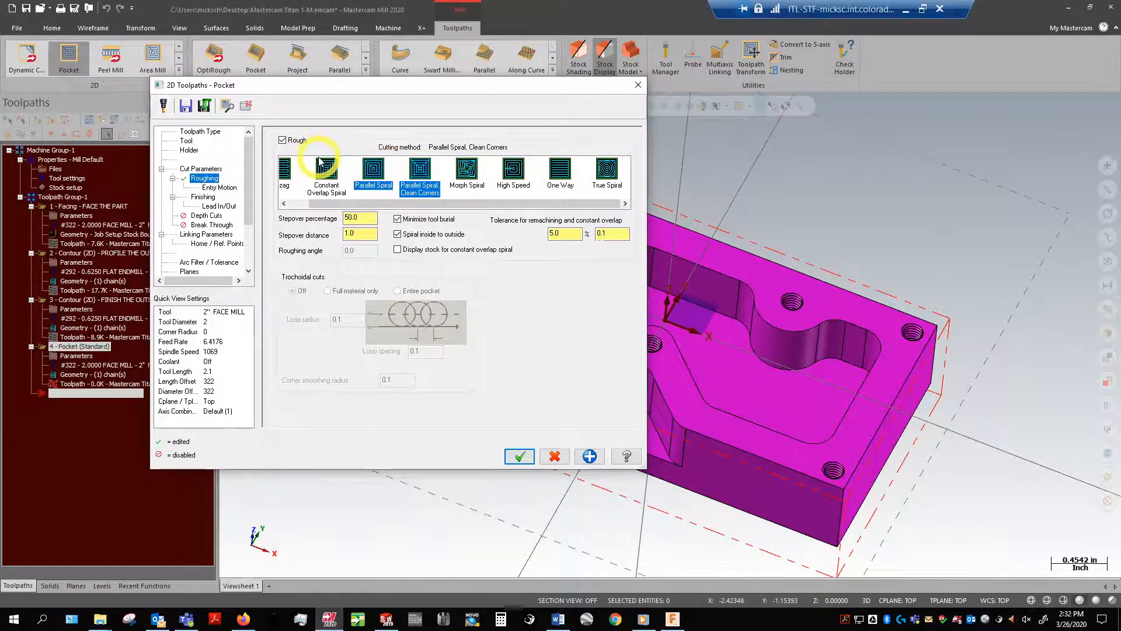
click(341, 165)
drag(380, 204, 341, 203)
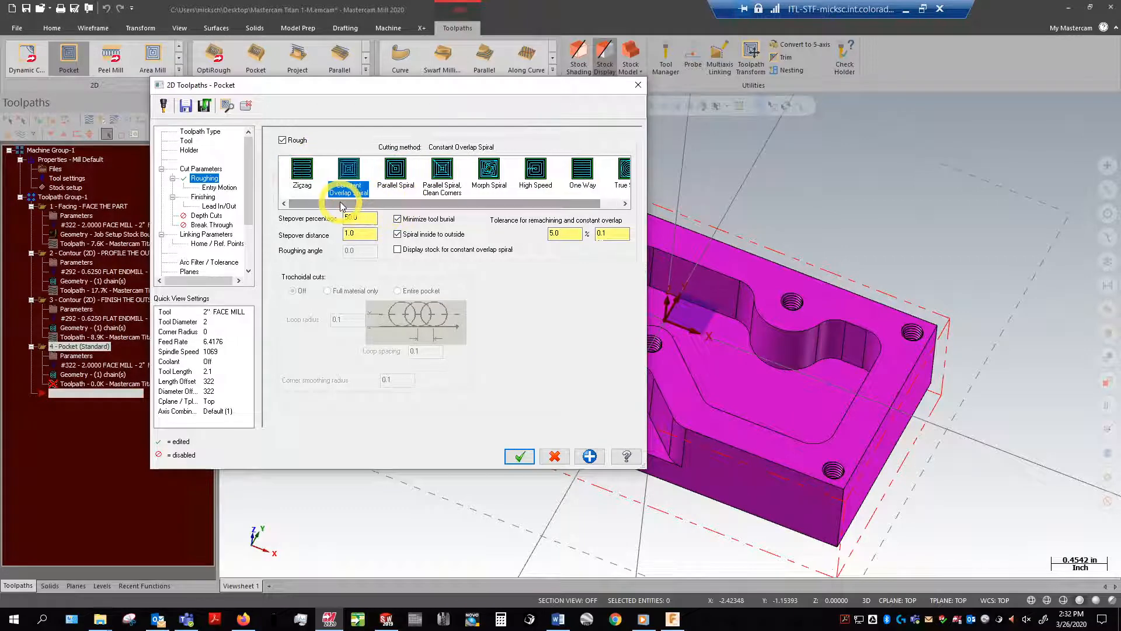
Cancel the pocket toolpath settings and discard the standard pocket operation
click(554, 456)
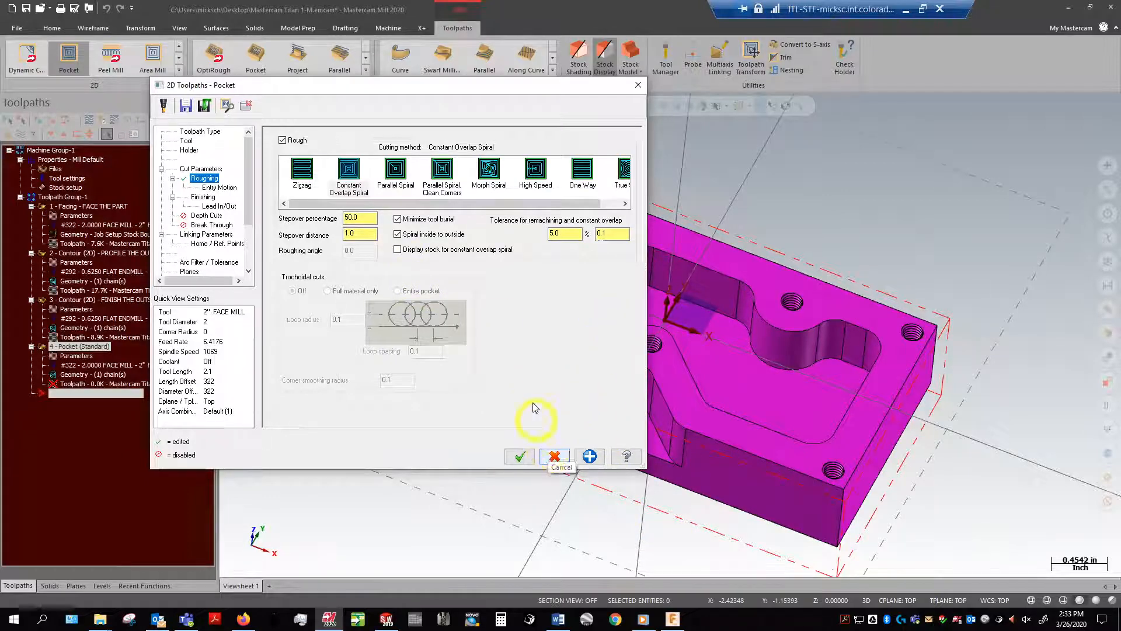
click(554, 461)
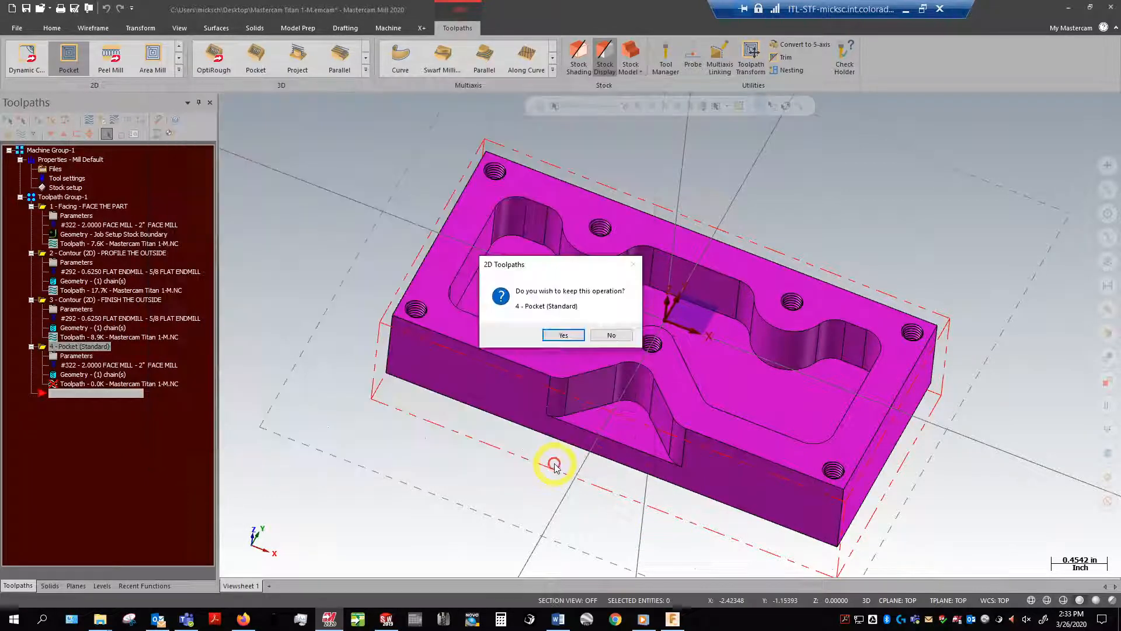
click(622, 336)
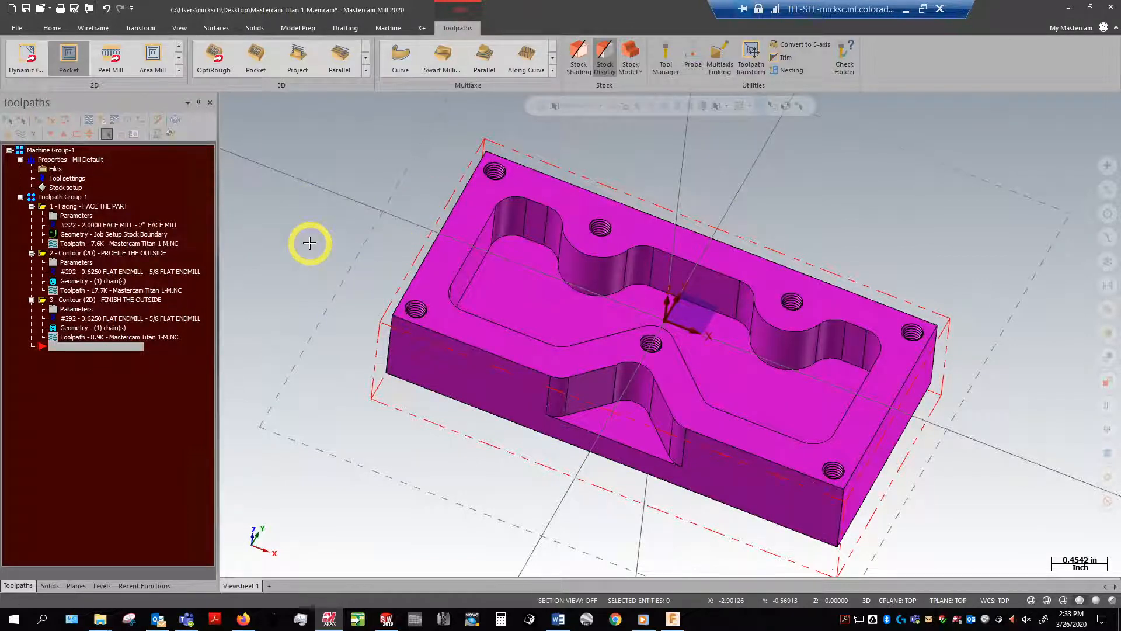
Create a 2D Dynamic Mill toolpath with the edge loop of the large central pocket as its machining region
right_click(312, 225)
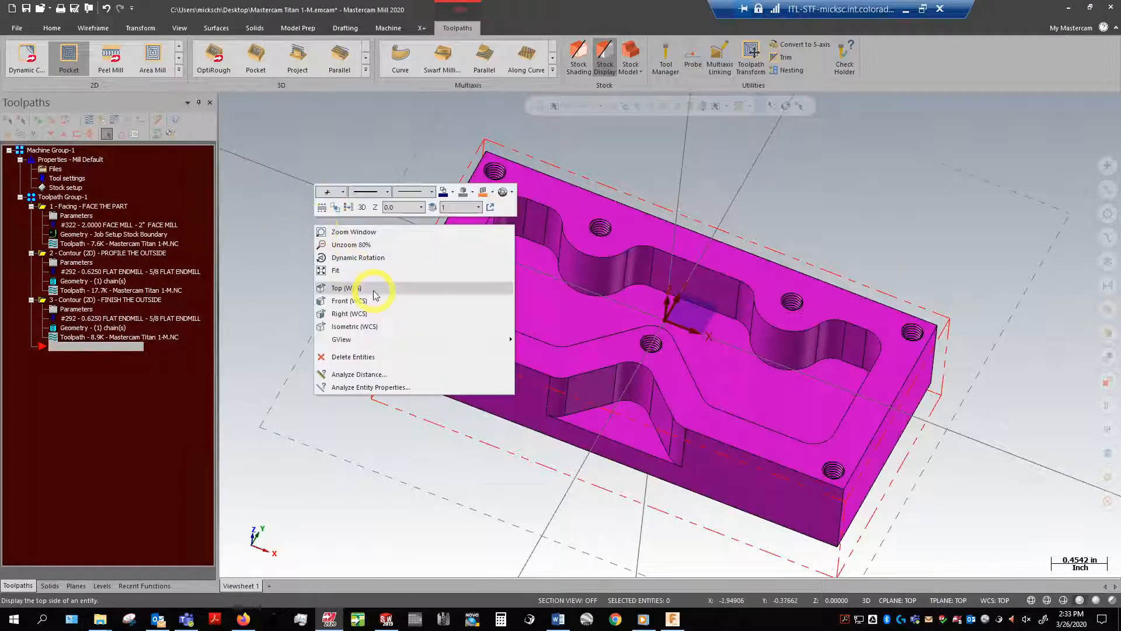
click(374, 288)
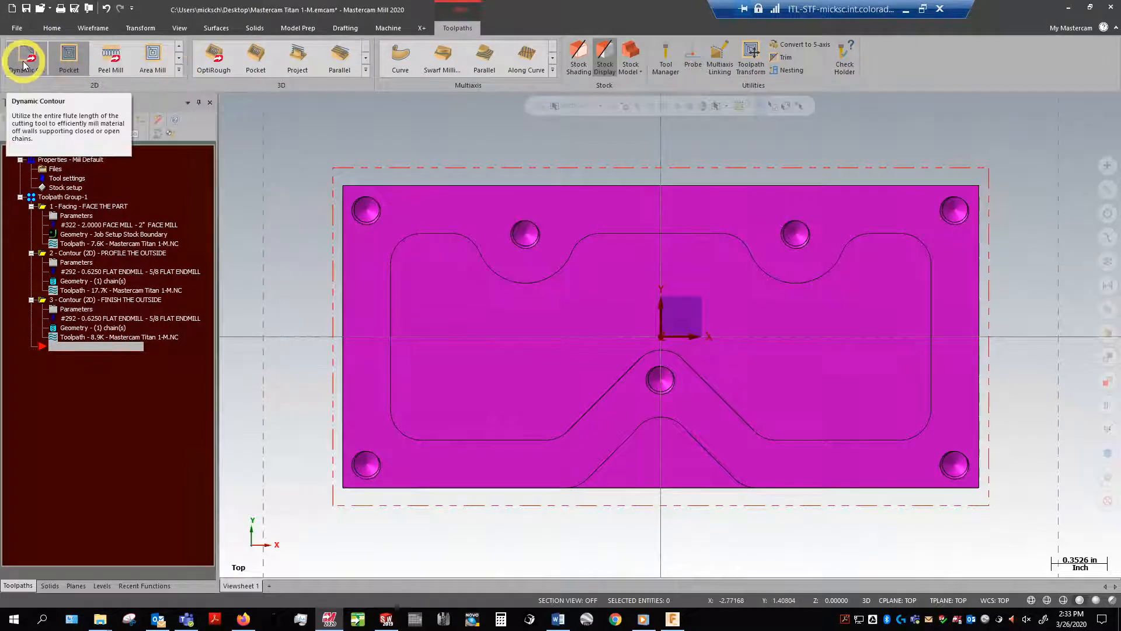
click(178, 72)
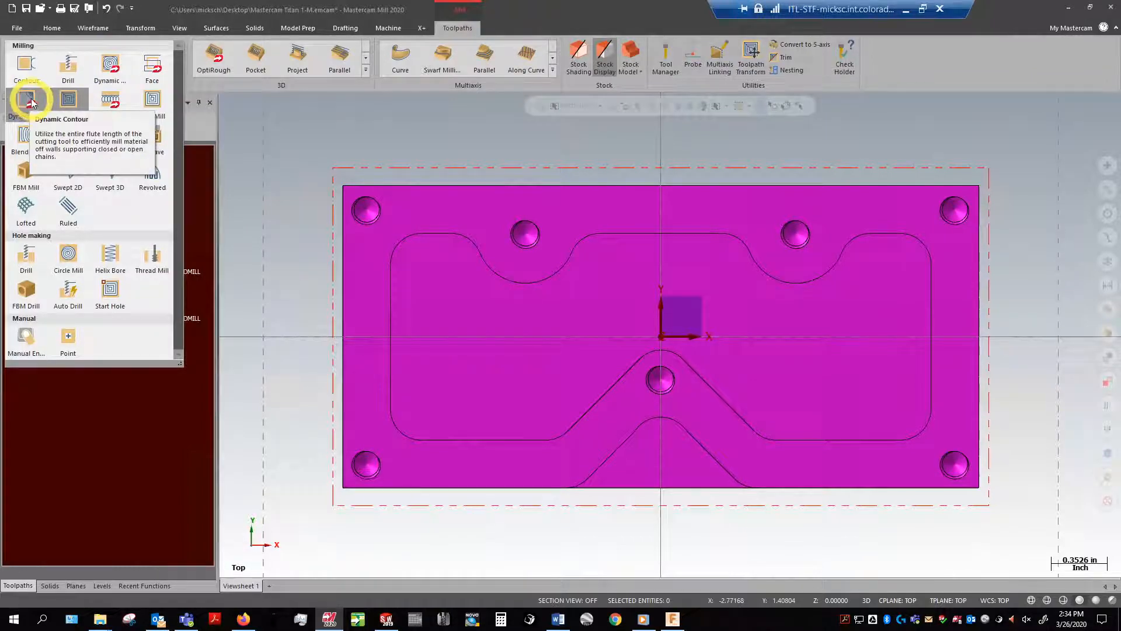
click(107, 63)
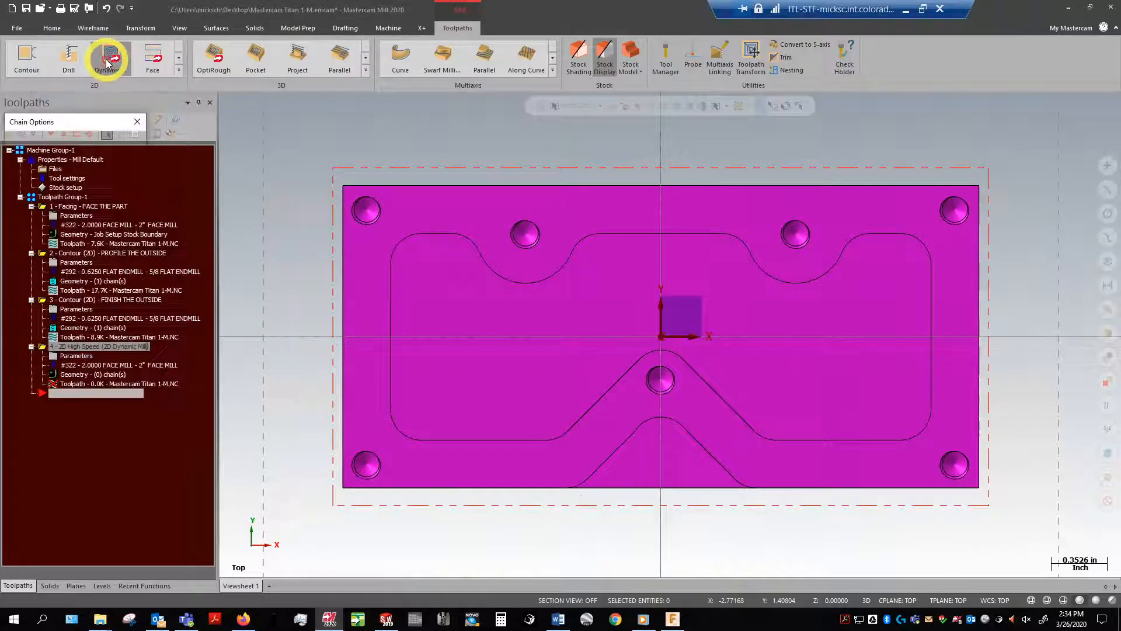
drag(88, 119, 248, 103)
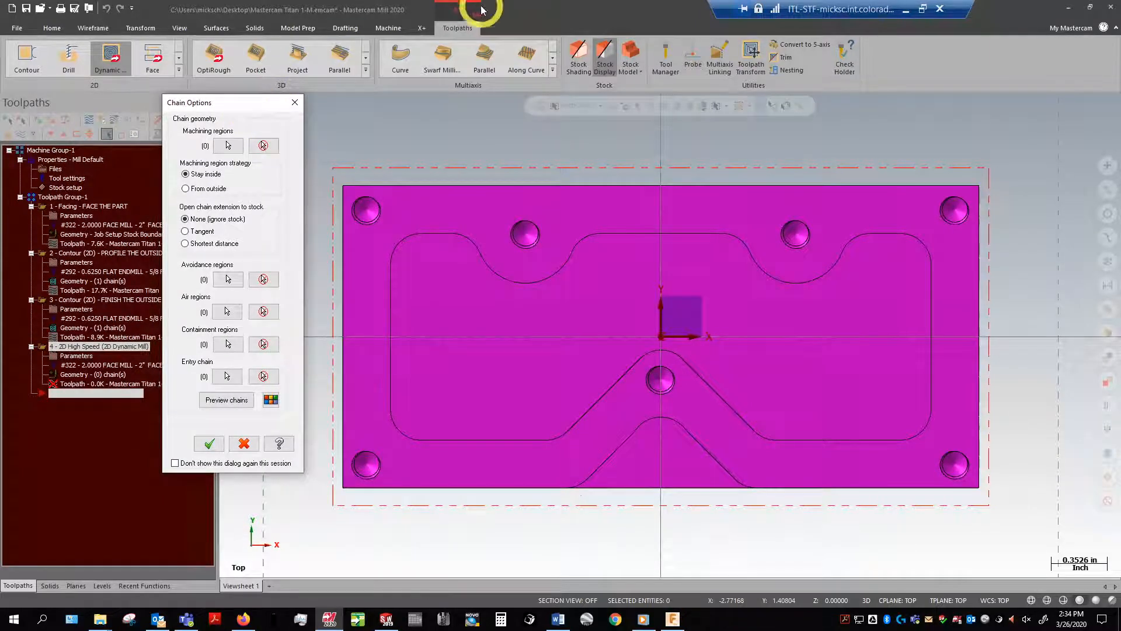
click(232, 145)
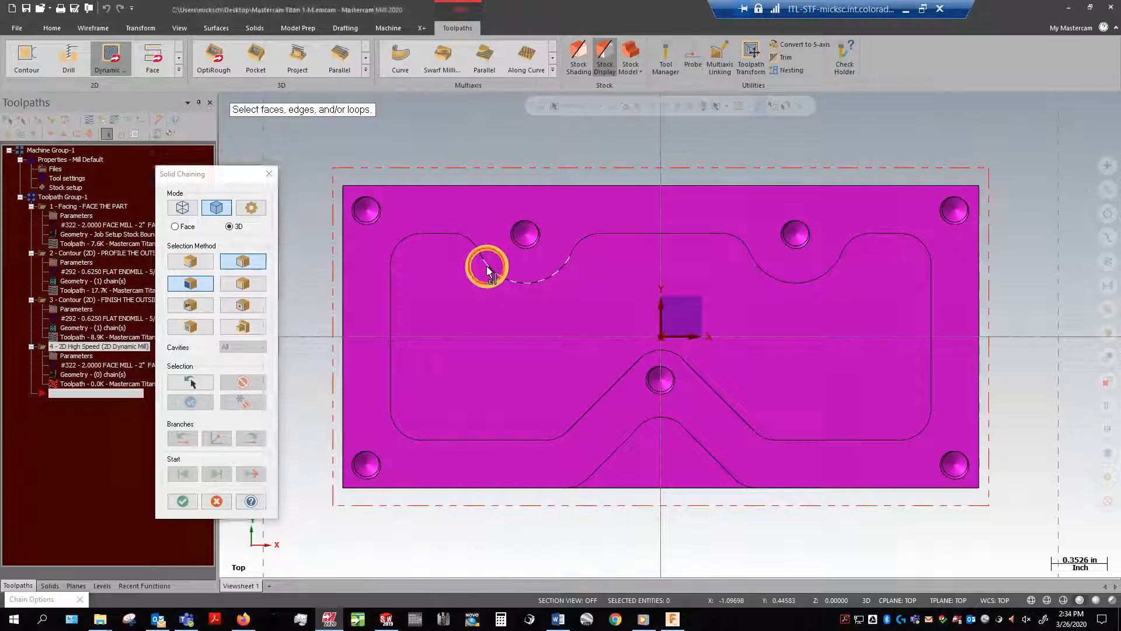
click(486, 267)
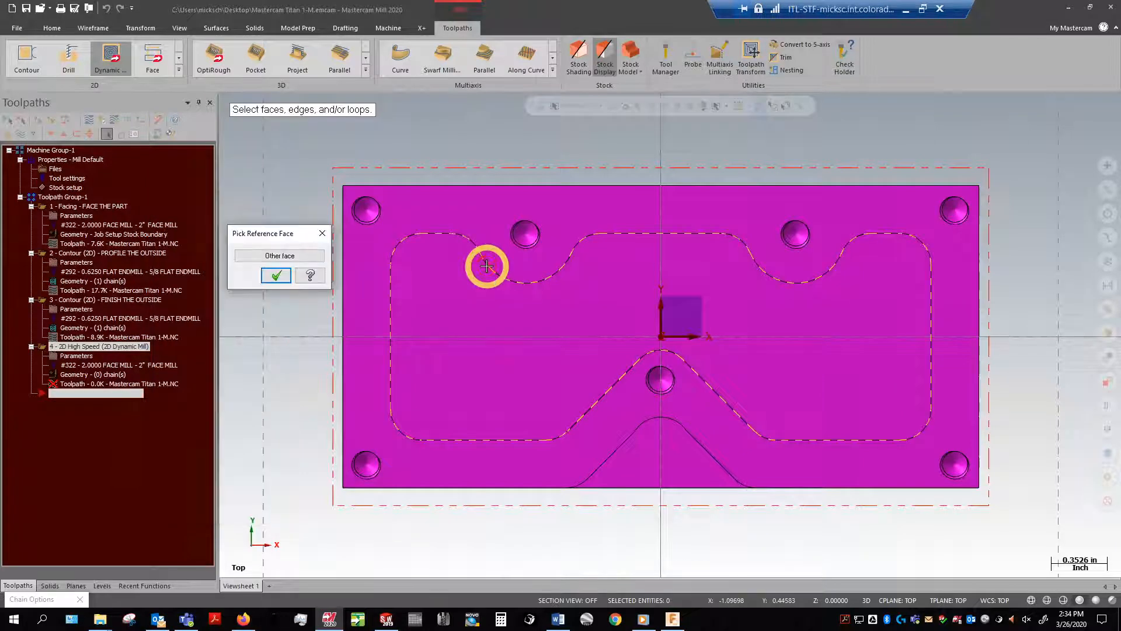
click(276, 282)
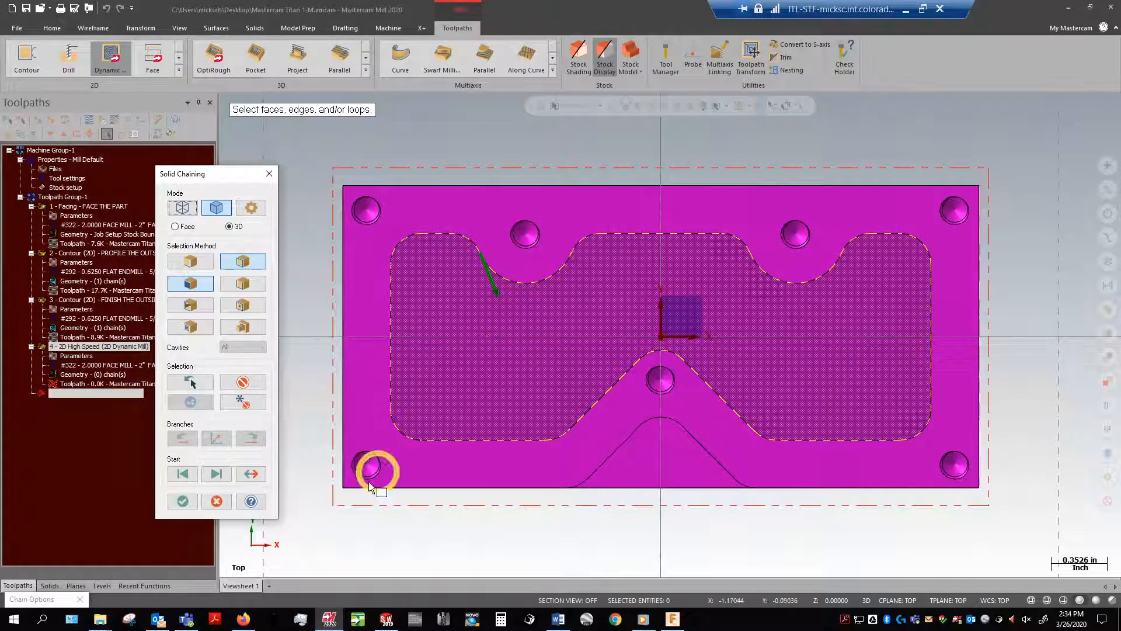
click(181, 502)
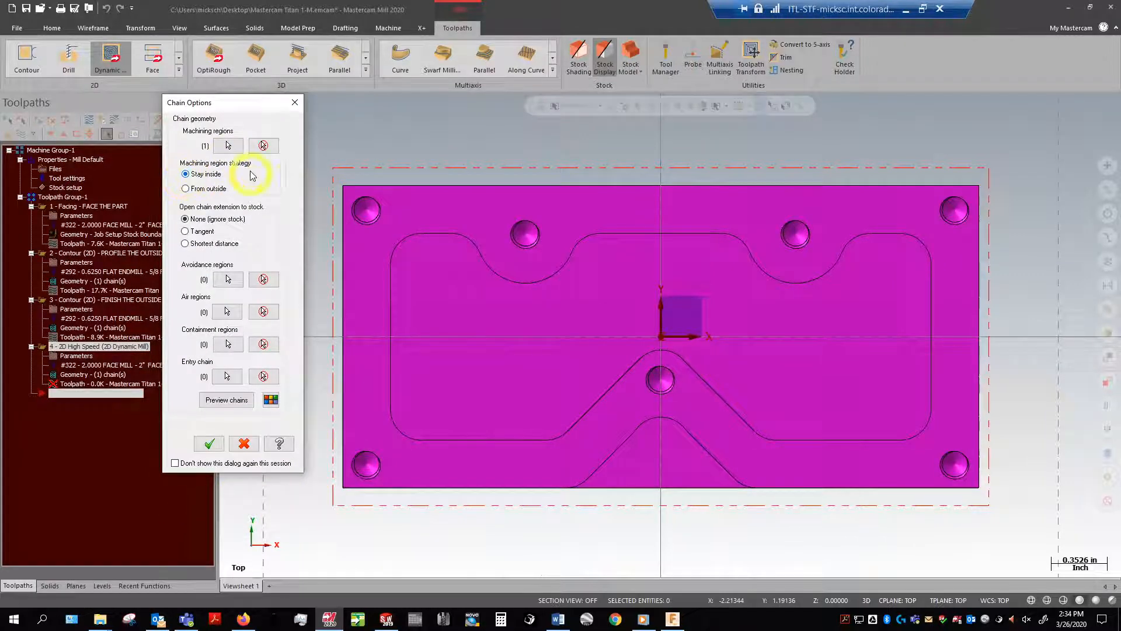
Set the machining region strategy to Stay inside and accept the chain options
click(215, 190)
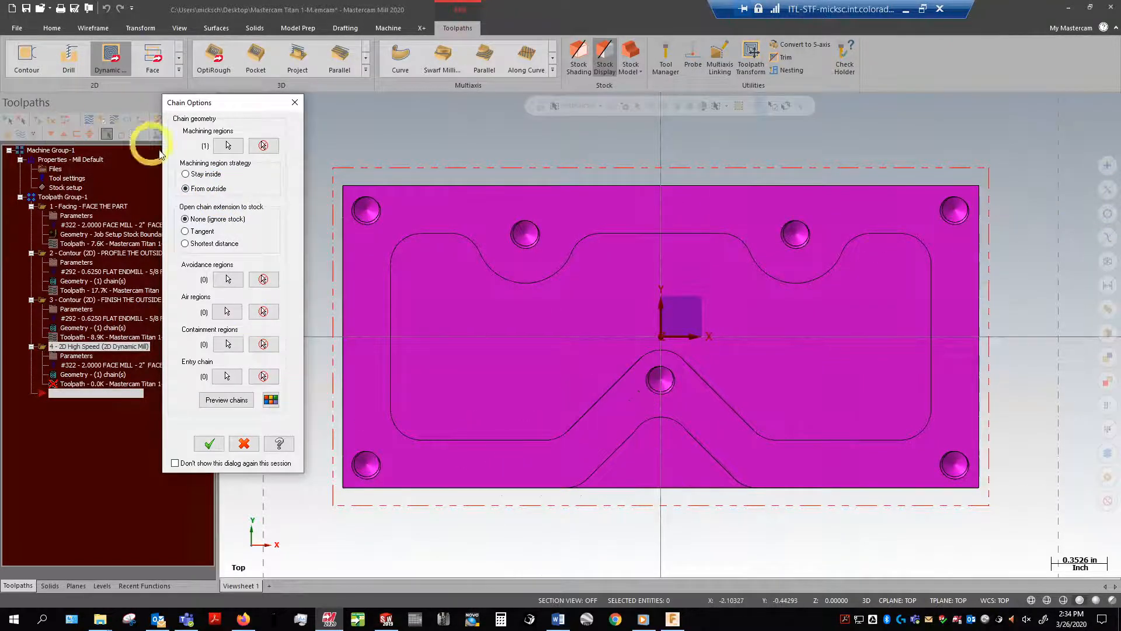
click(187, 174)
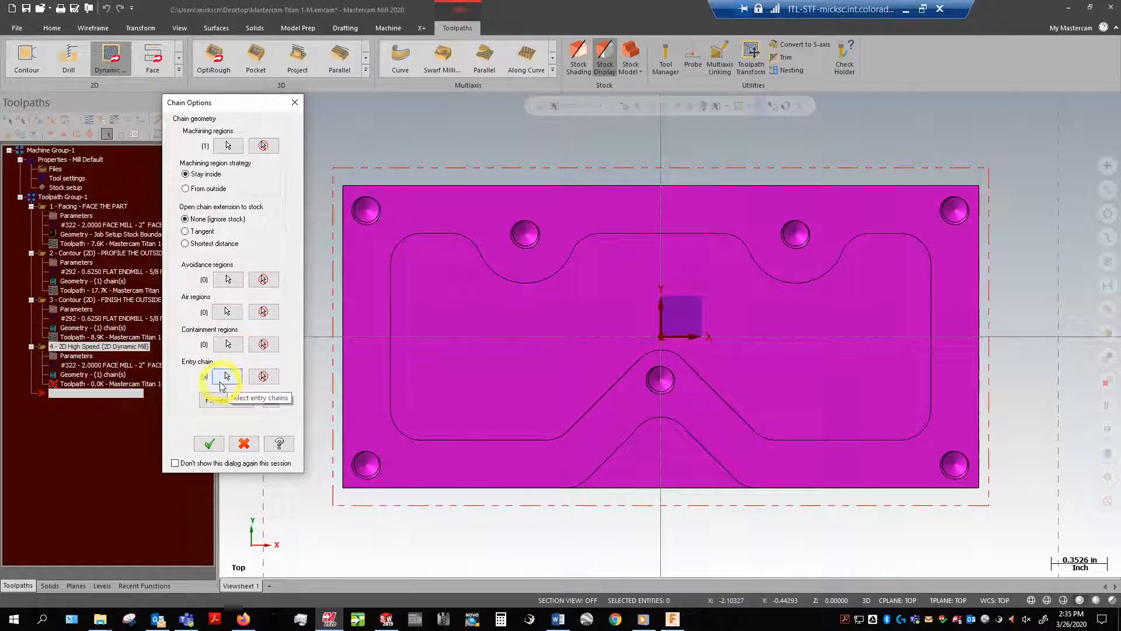
click(208, 447)
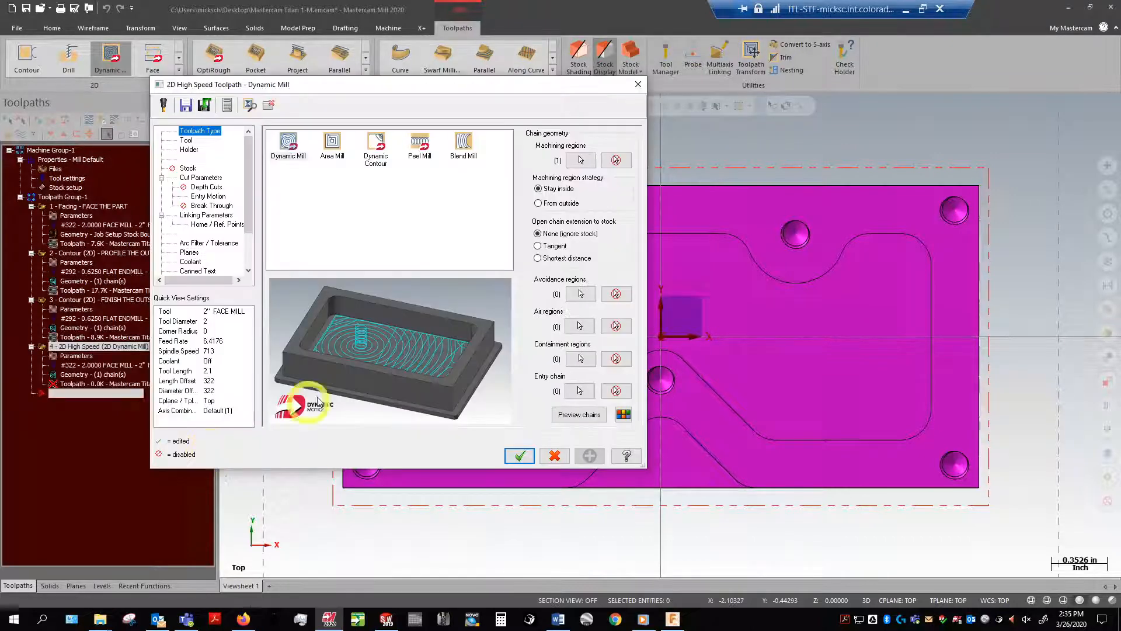
Filter the tool library to flat endmills and assign the 1/2 FLAT ENDMILL to the dynamic mill toolpath
drag(465, 87, 493, 104)
drag(427, 116, 388, 35)
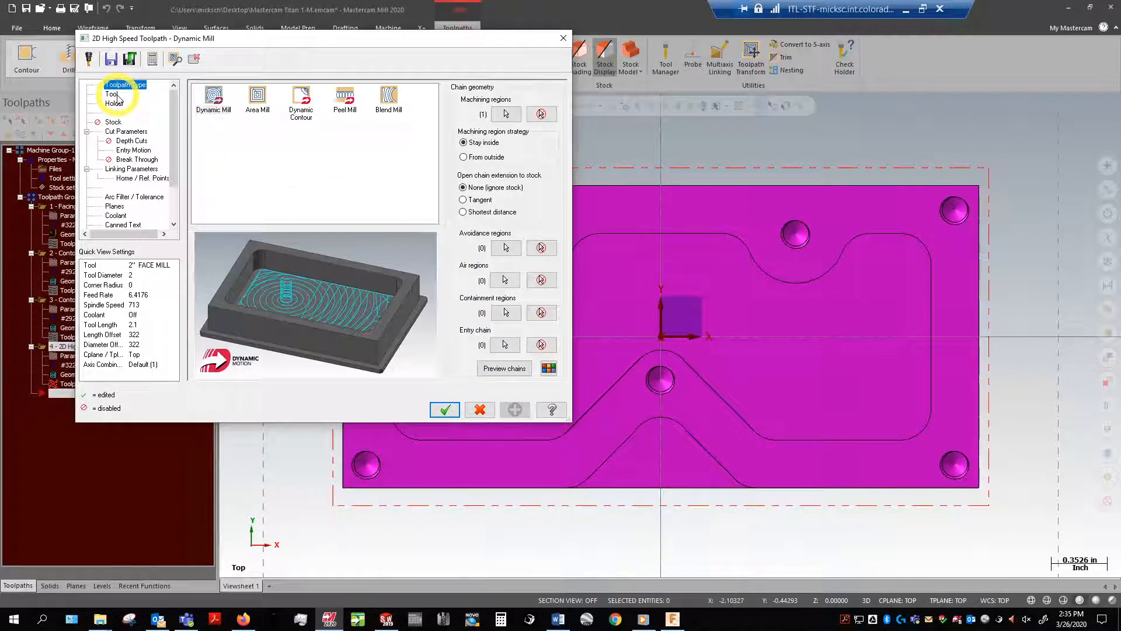
click(112, 94)
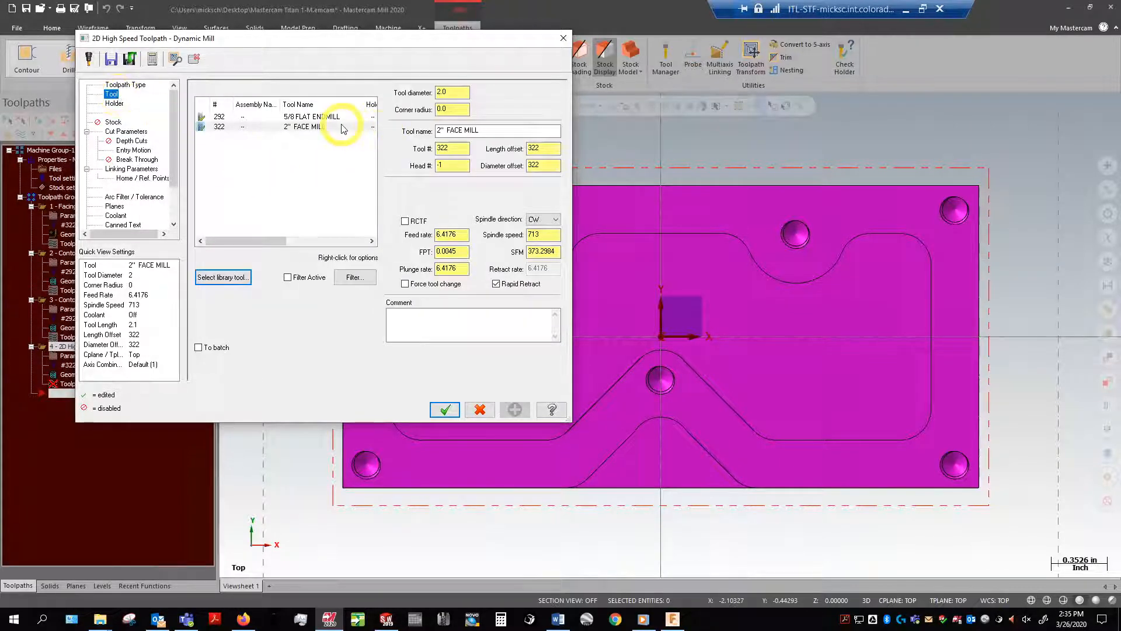
click(222, 282)
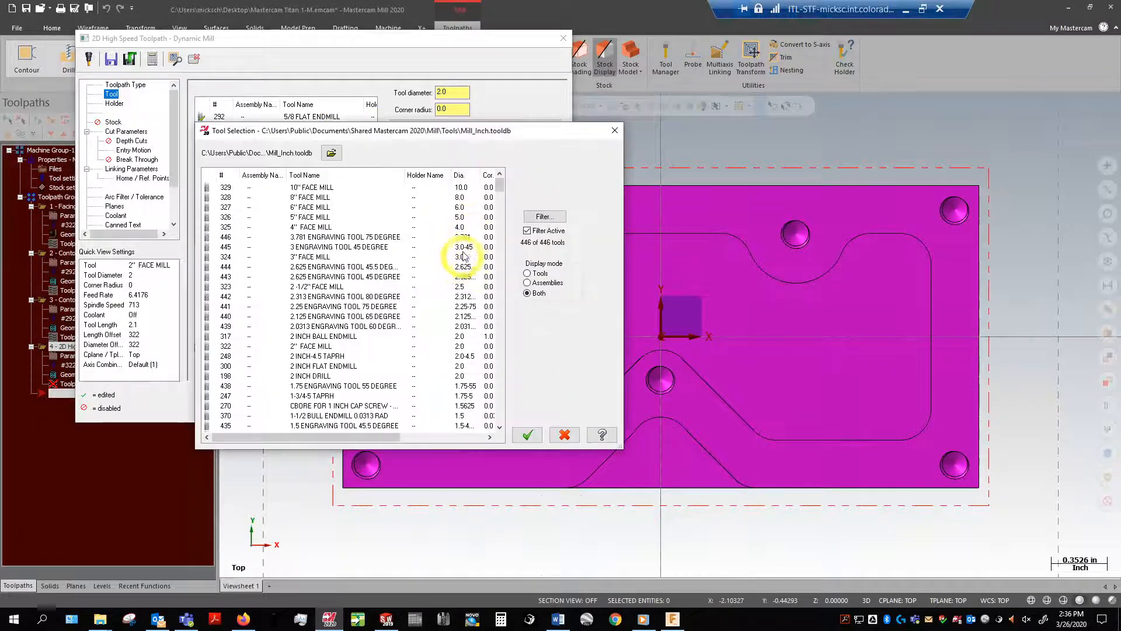
click(534, 217)
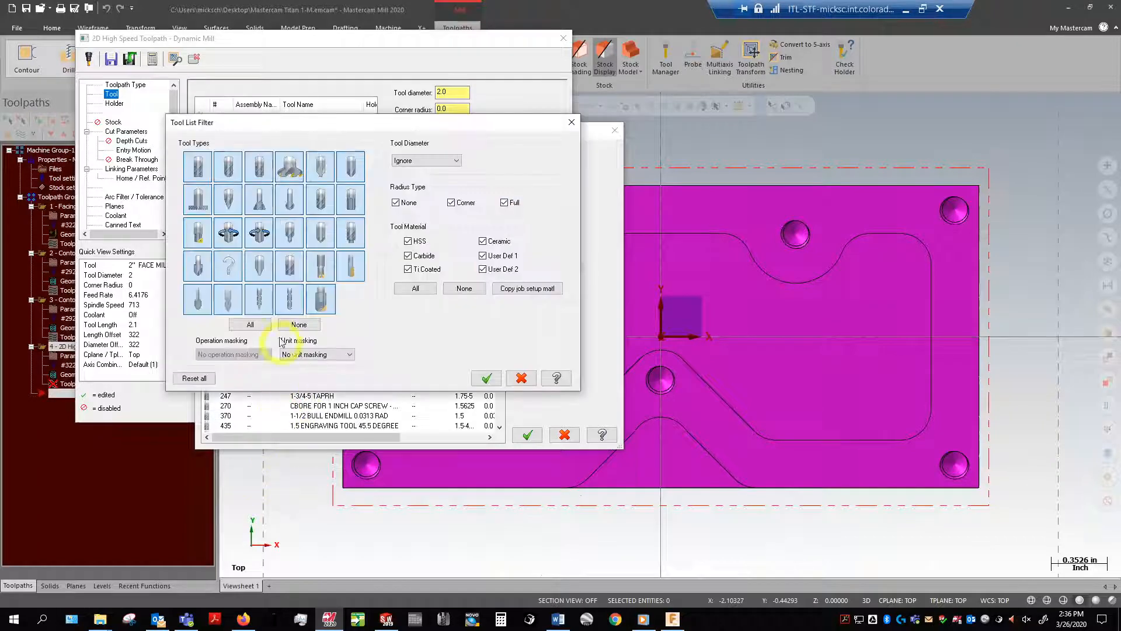
double_click(205, 175)
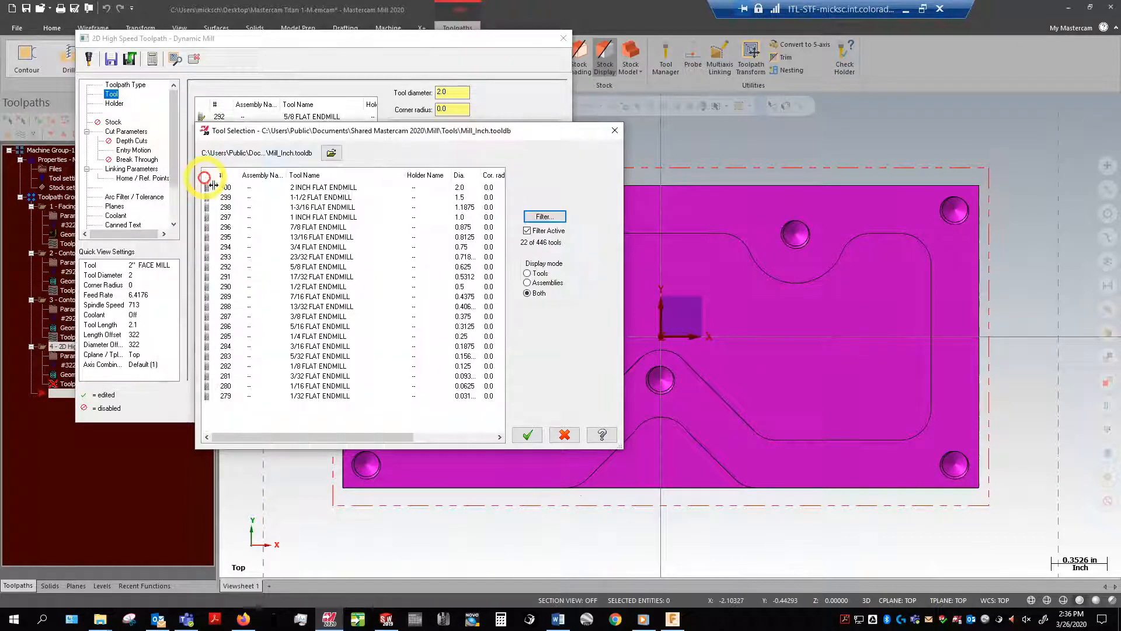
double_click(314, 287)
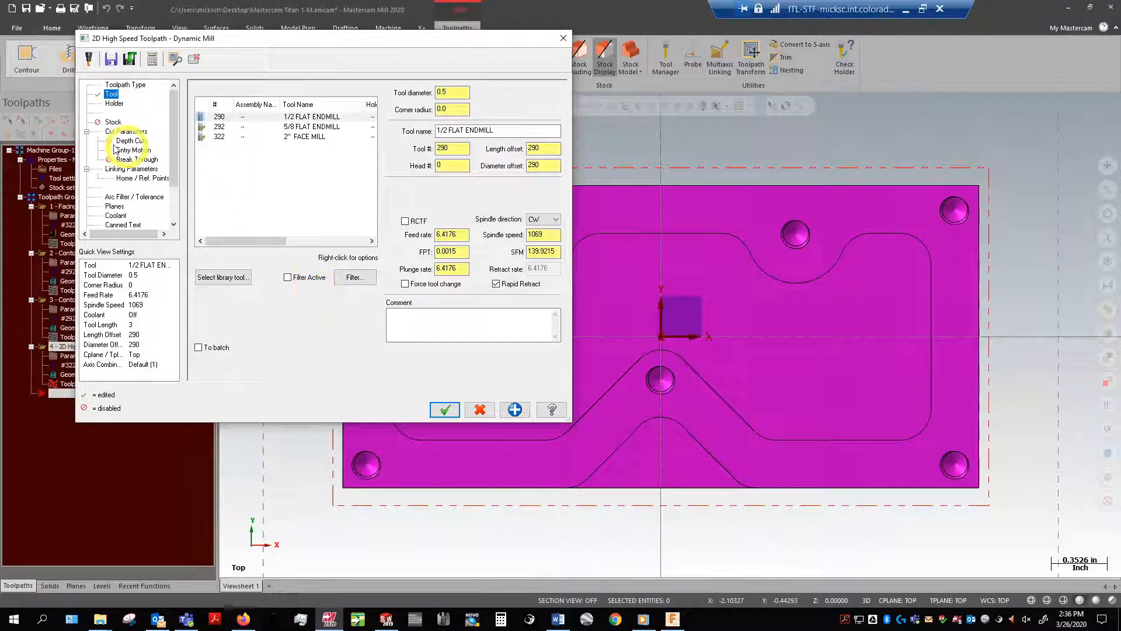
Set the stock to leave on both walls and floors to 0.01 in the cut parameters
click(130, 131)
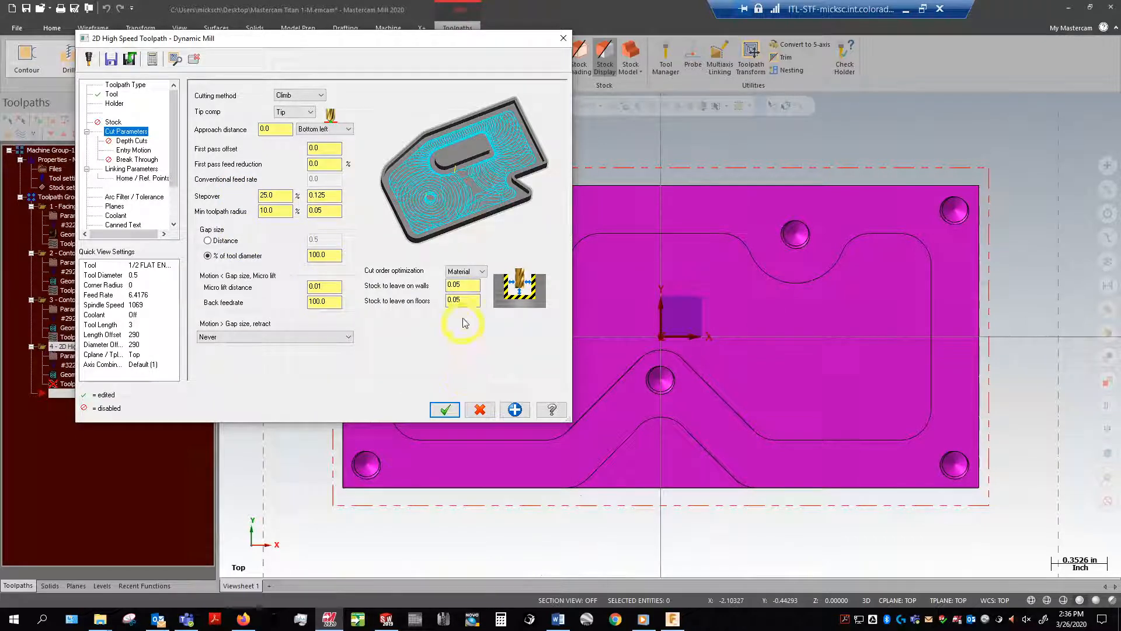
double_click(451, 300)
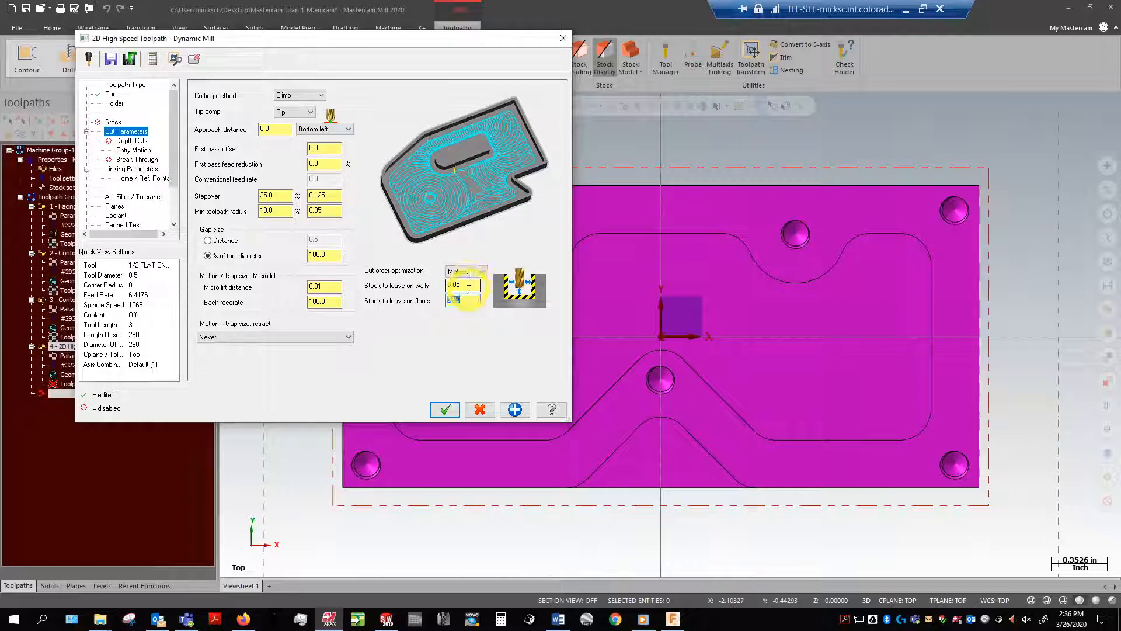
double_click(469, 287)
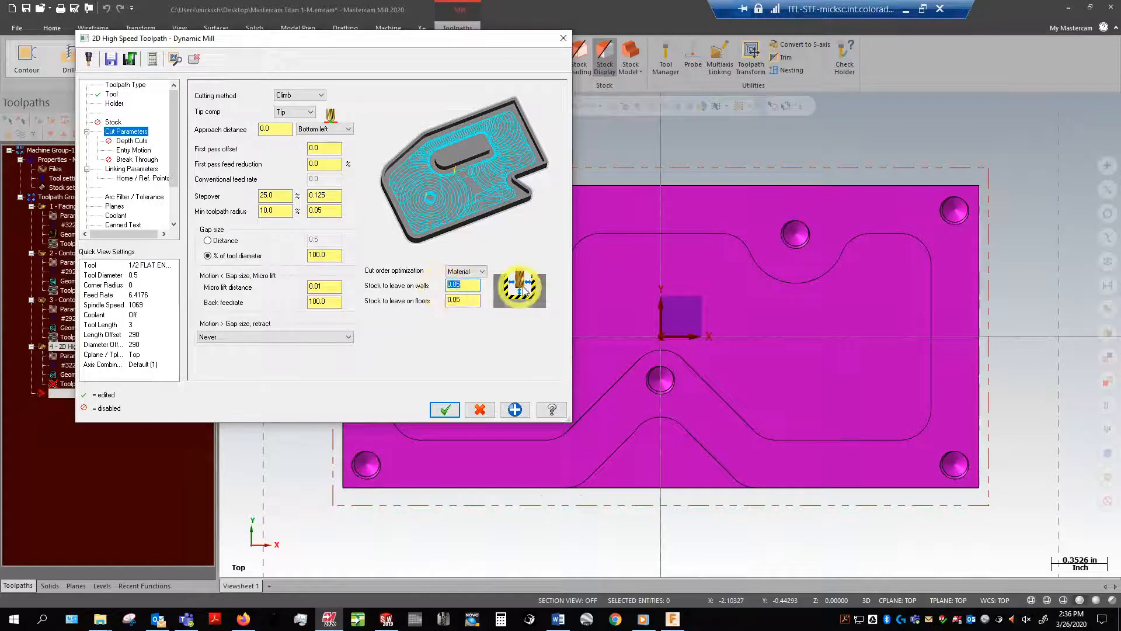
text(0)
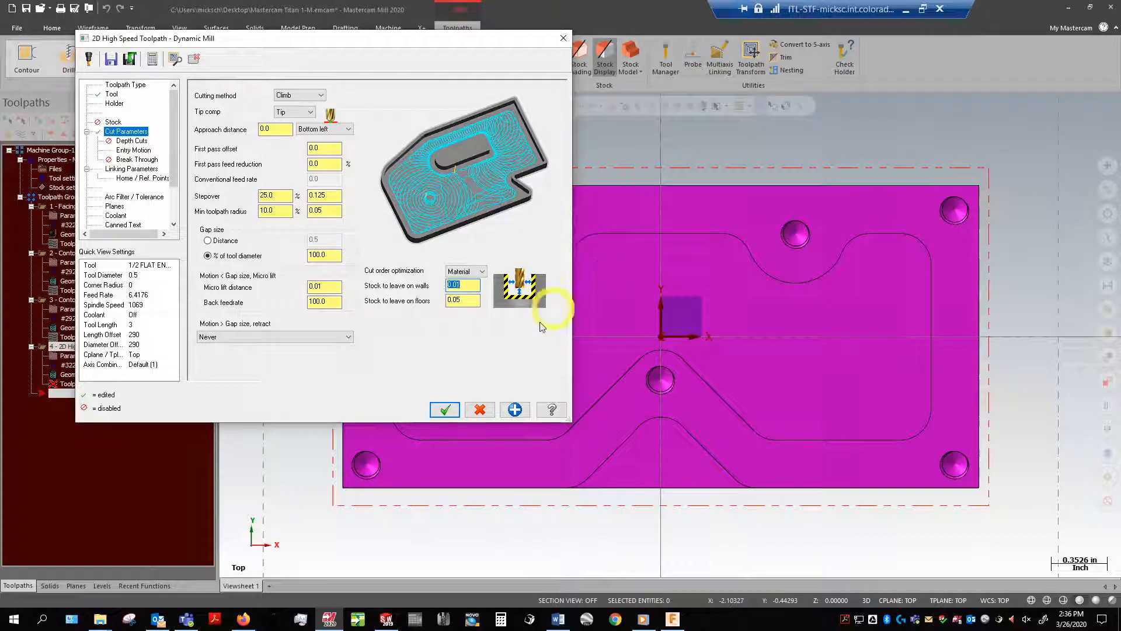
key(Tab)
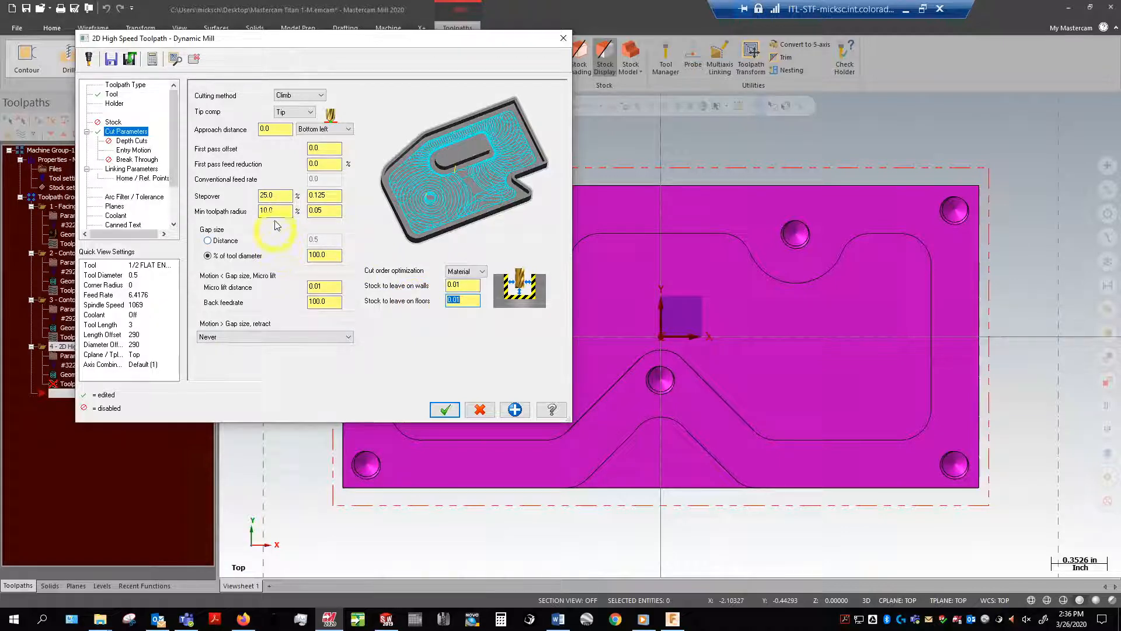
Set the dynamic mill stepover to 20 percent of the tool diameter and check the depth cut options
click(277, 197)
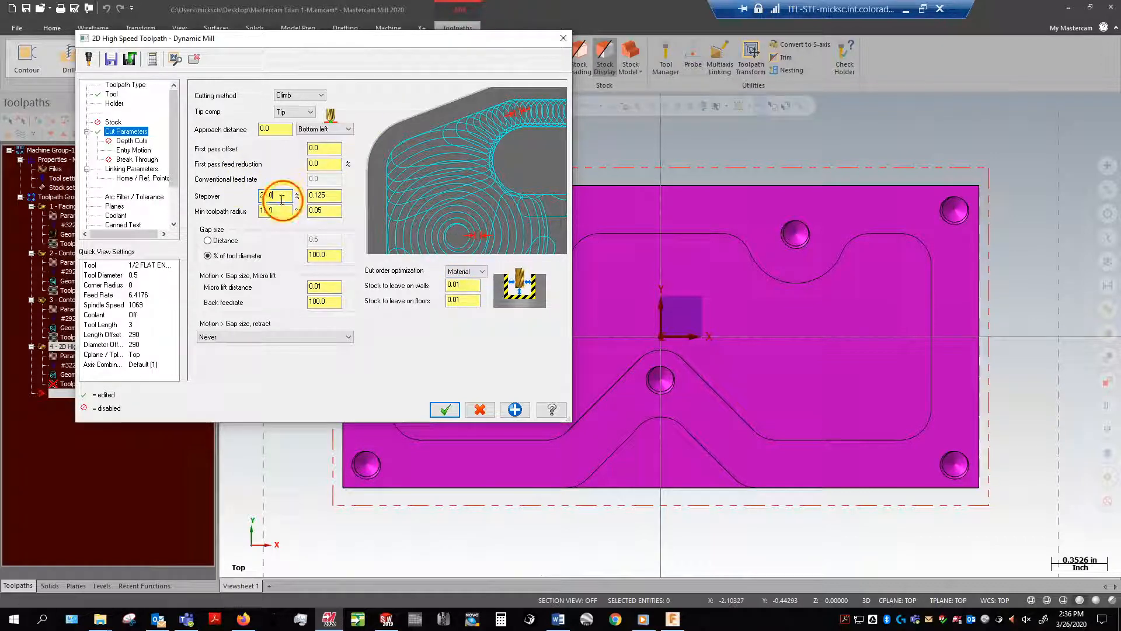
drag(283, 198, 237, 184)
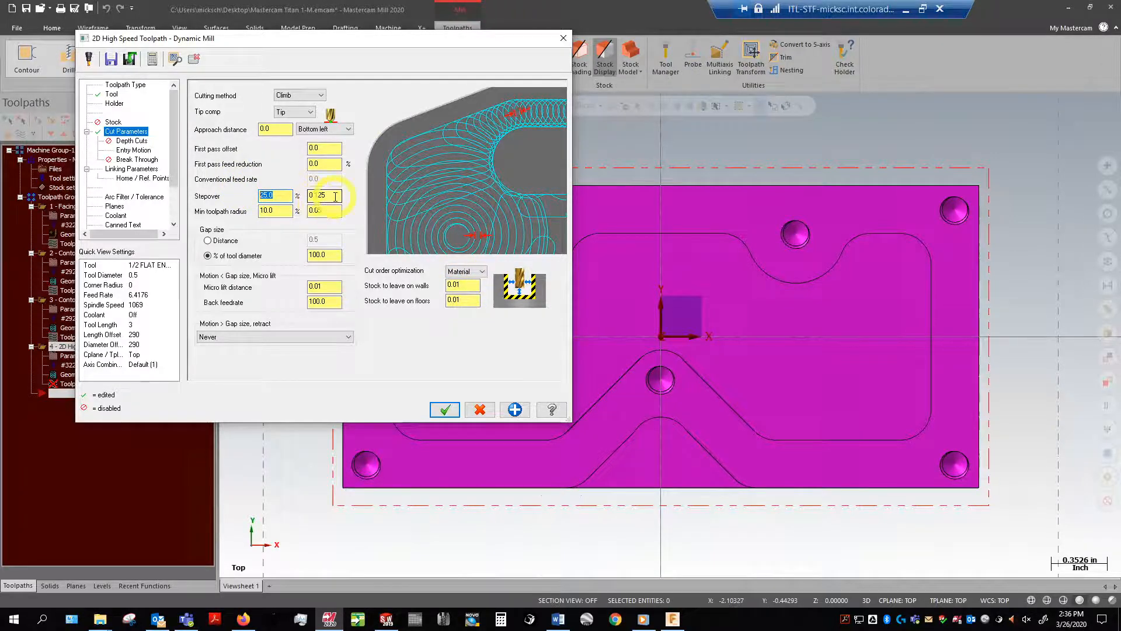
drag(329, 196, 301, 199)
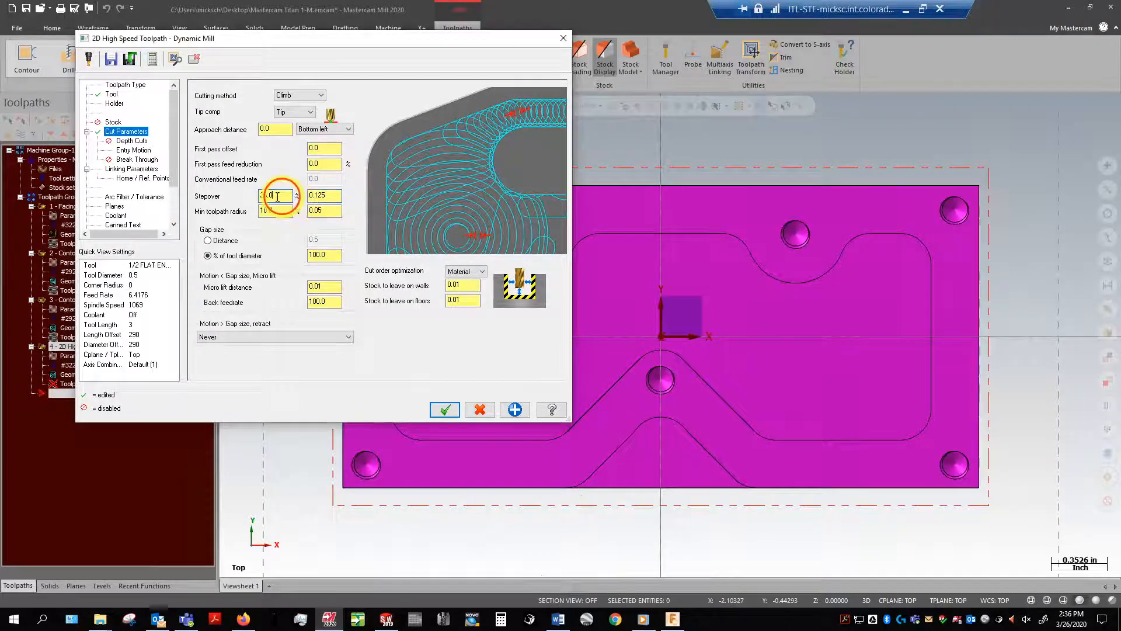
drag(283, 197, 248, 198)
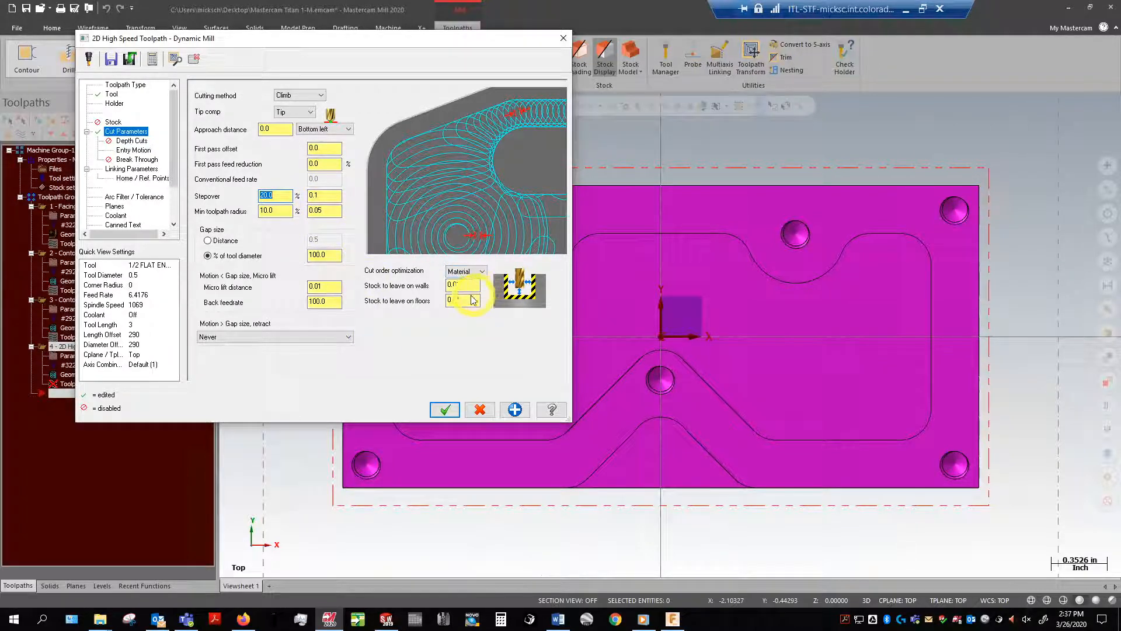
click(132, 142)
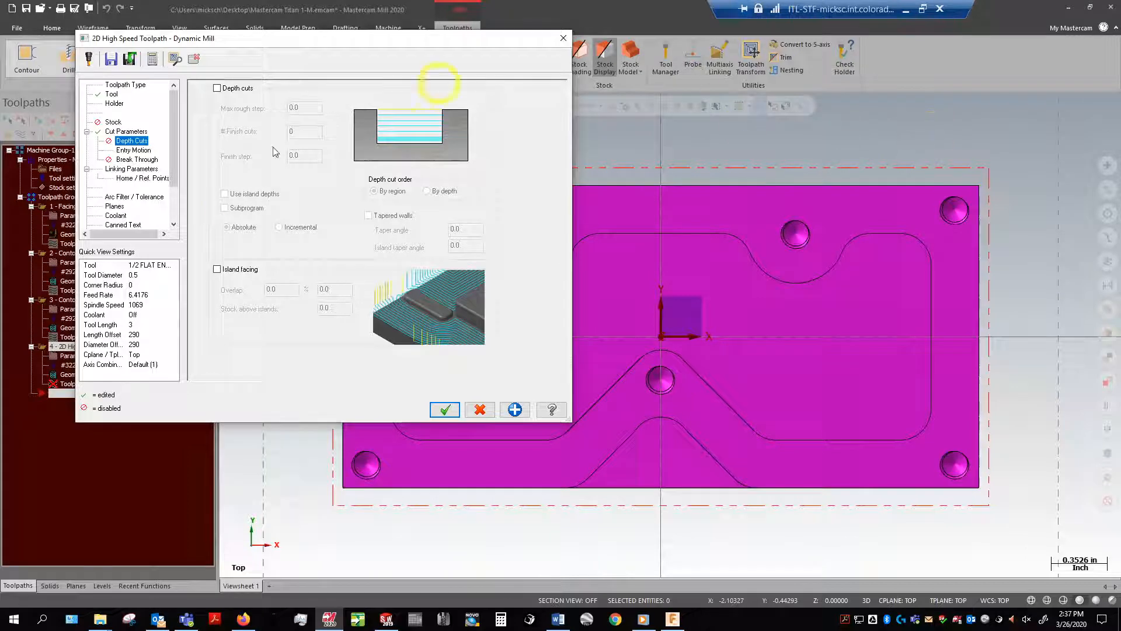
click(128, 131)
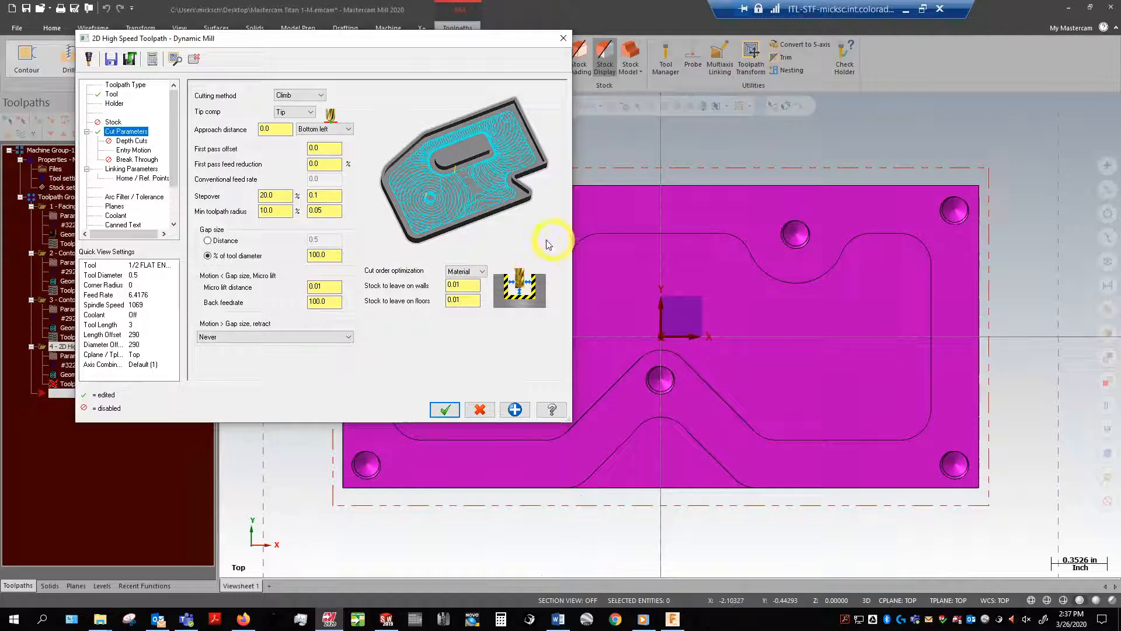
click(274, 195)
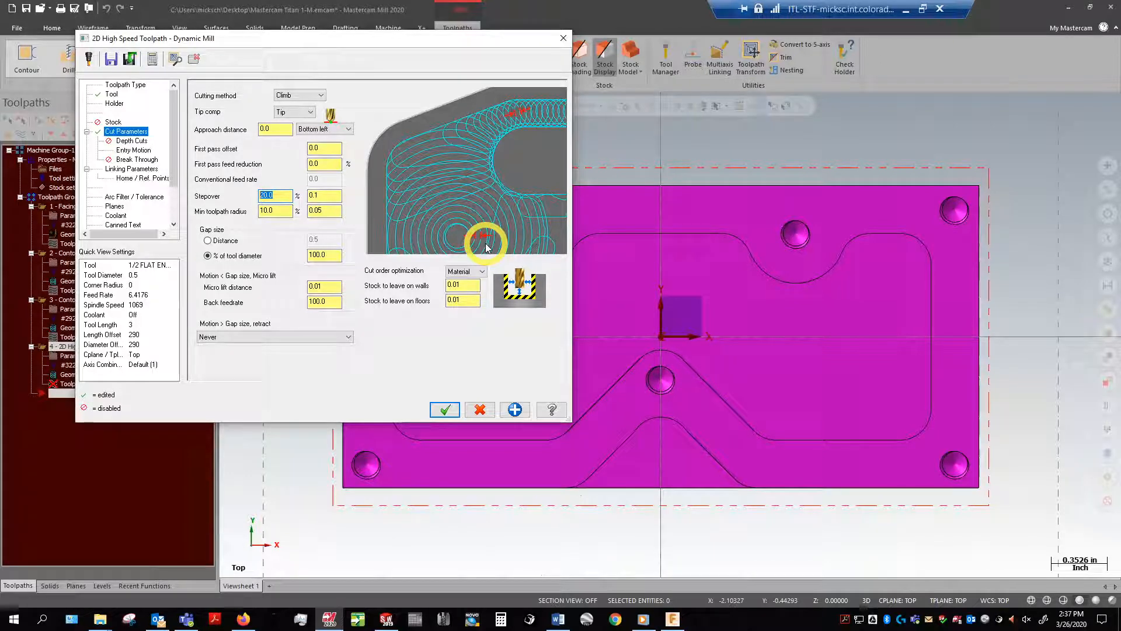
click(287, 196)
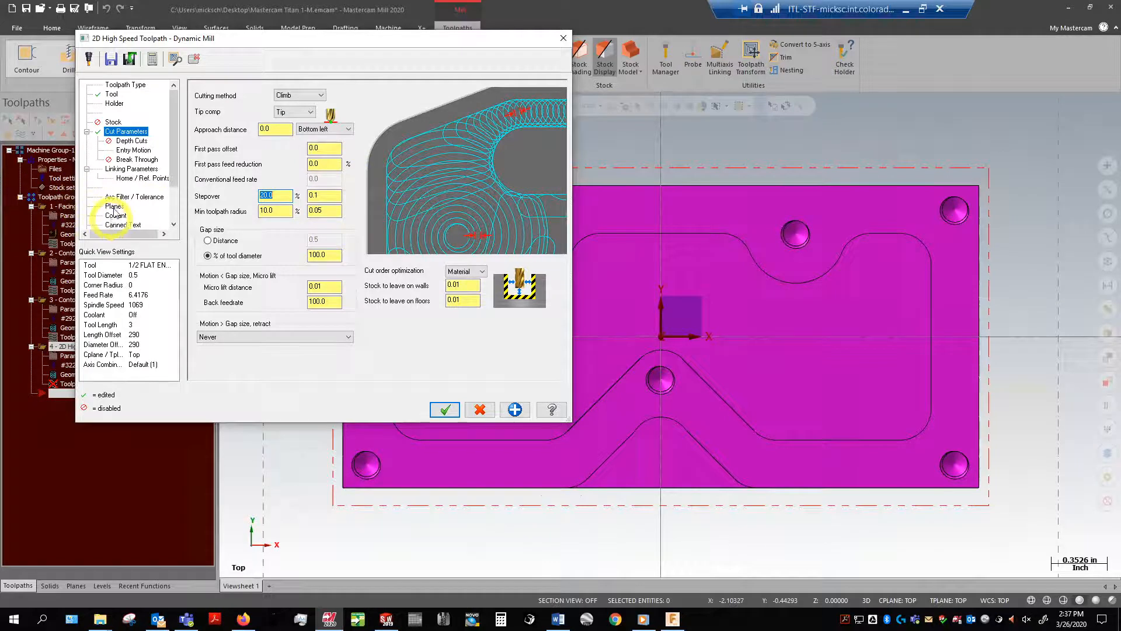
Set the helix radius to 0.2 in the toolpath's entry motion
click(135, 151)
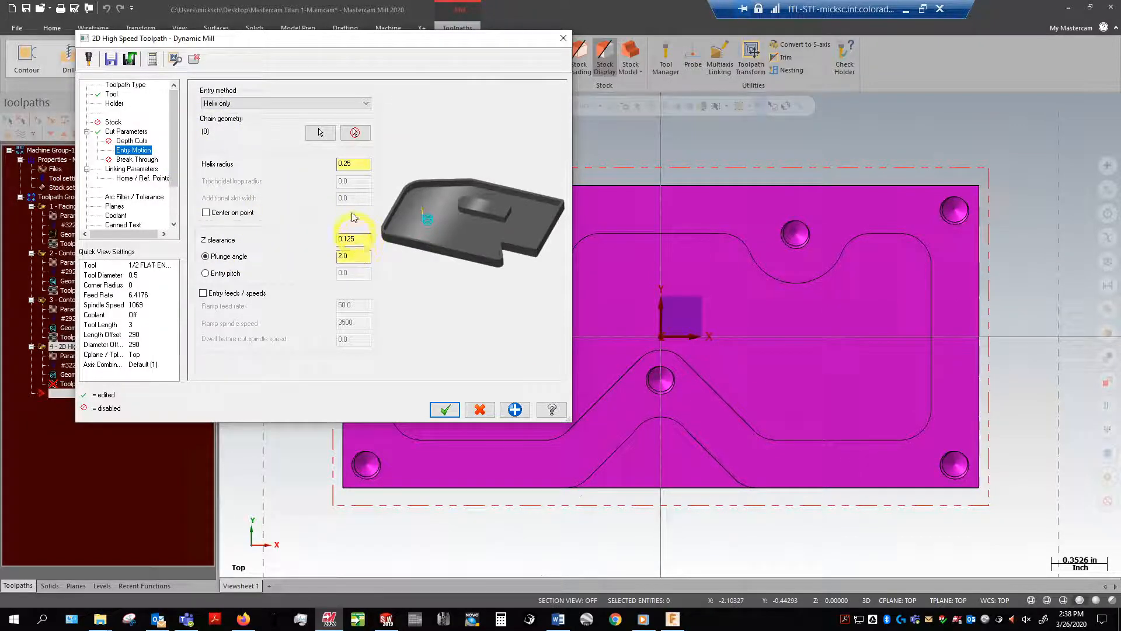
drag(357, 164, 313, 159)
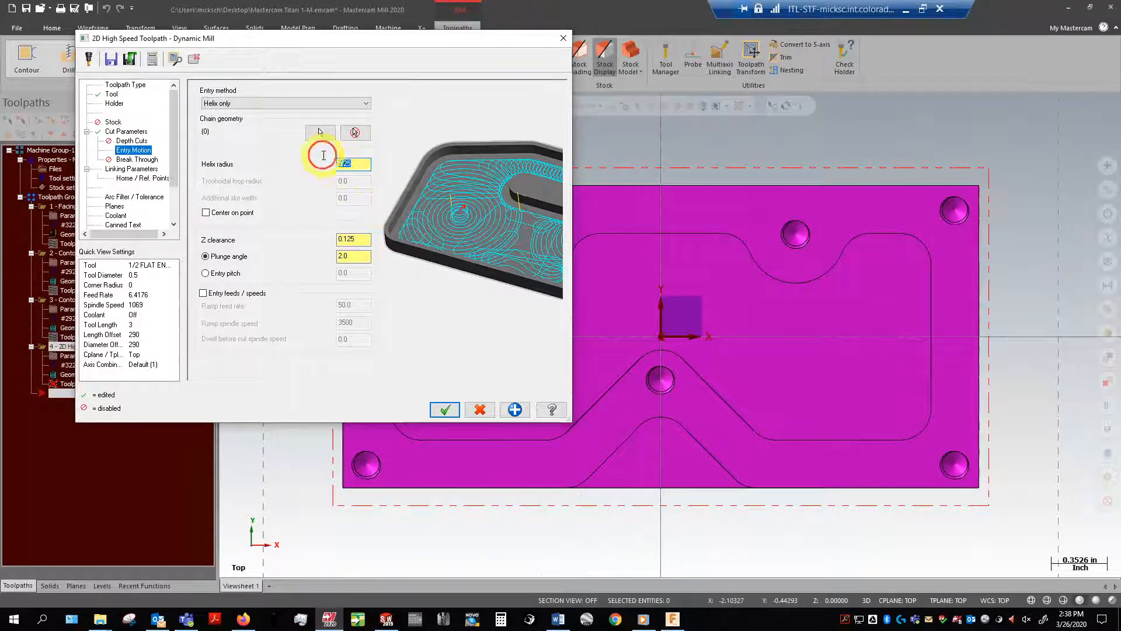
key(Return)
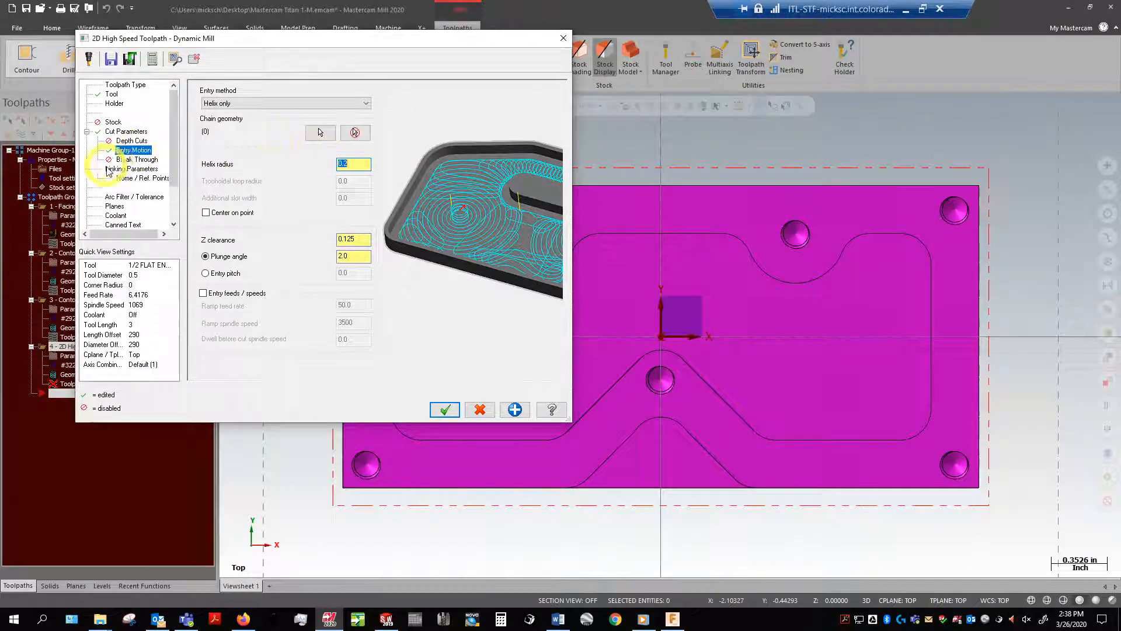
Make the linking depth absolute, pick it from the central pocket's floor at -0.5, and generate the dynamic mill toolpath
click(123, 169)
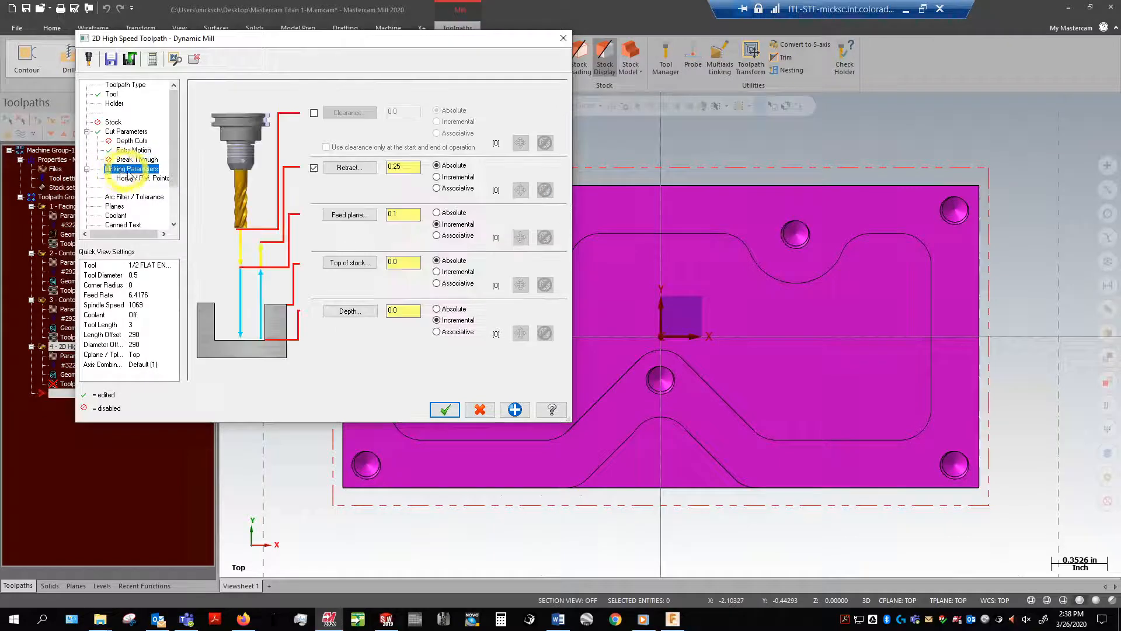
click(436, 310)
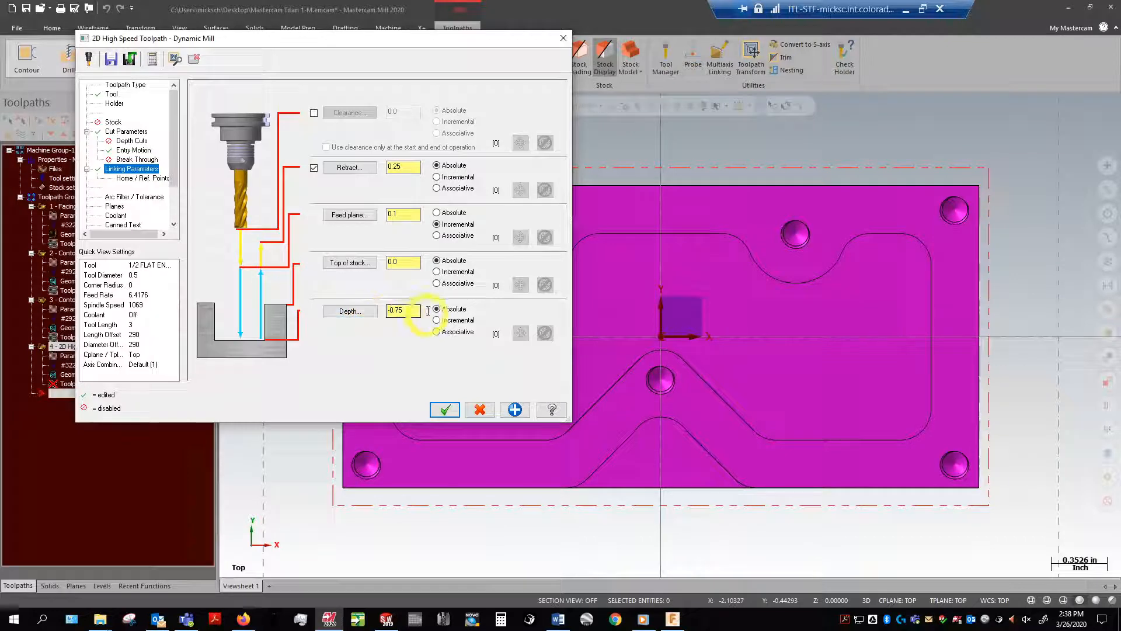
click(349, 310)
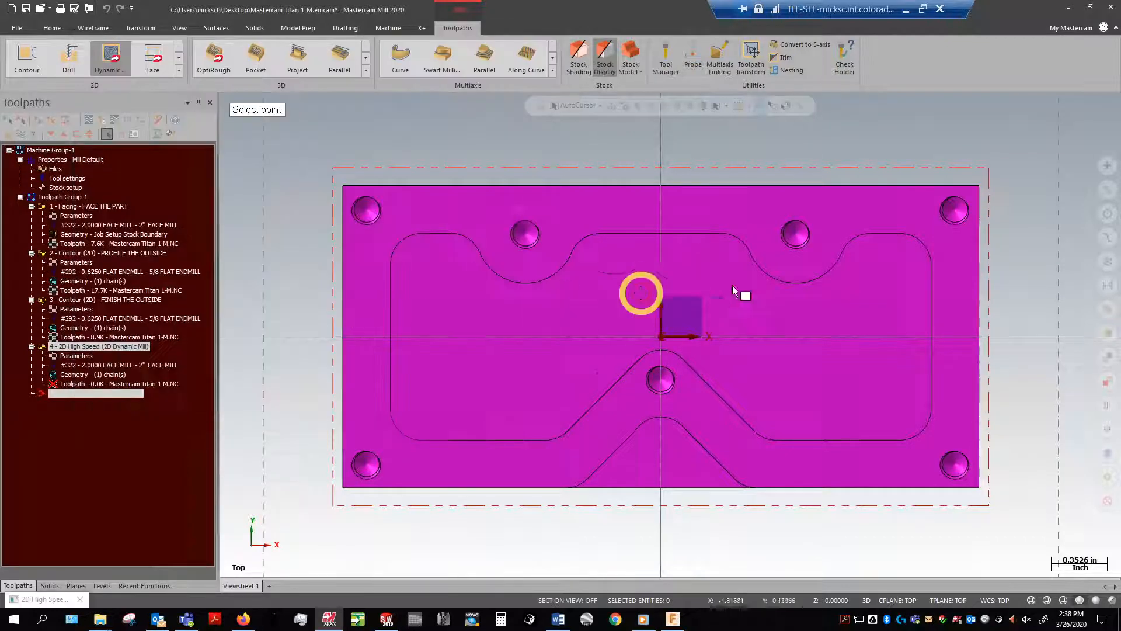
middle_drag(749, 293, 776, 255)
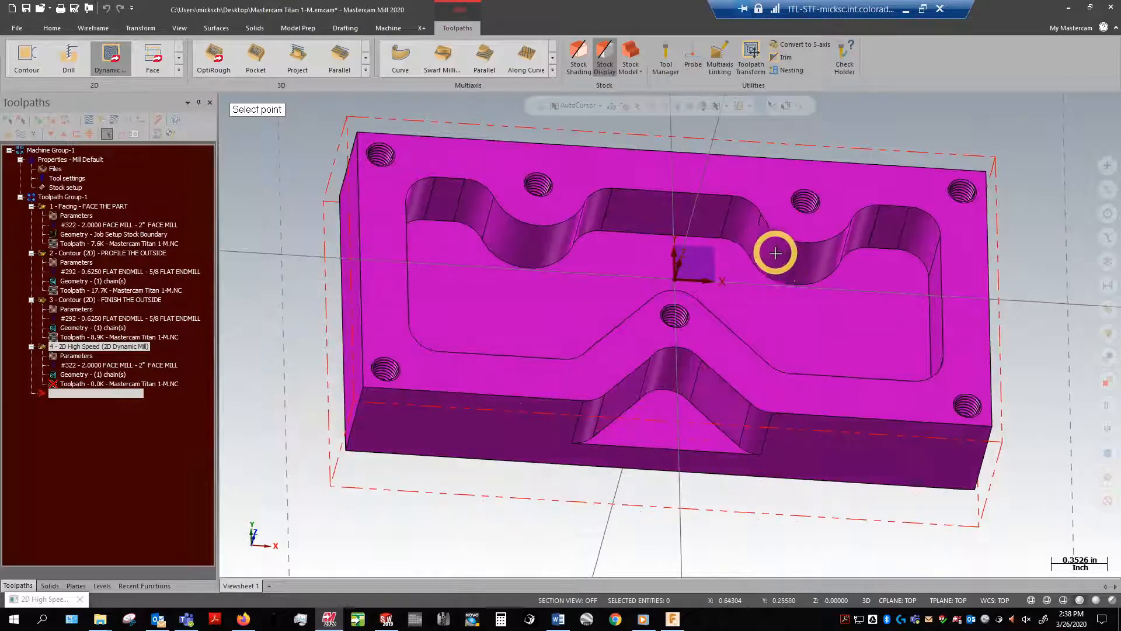
click(900, 250)
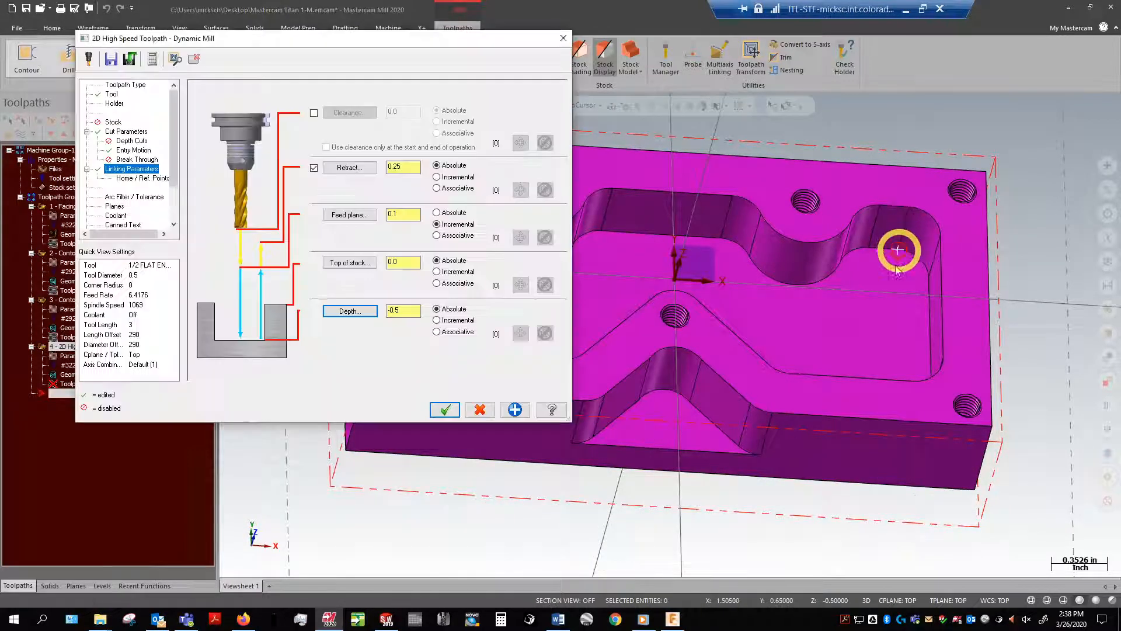
click(444, 410)
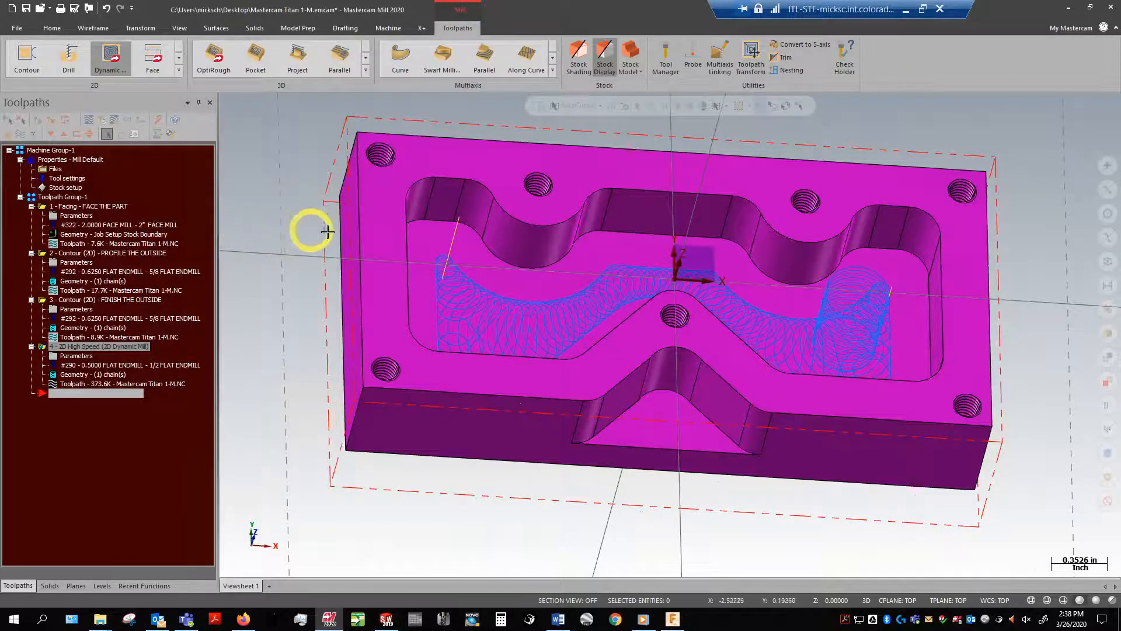
Analyze the arc edge at the pocket's upper-right corner to read its radius
middle_drag(910, 273, 953, 222)
scroll(953, 221, up, 3)
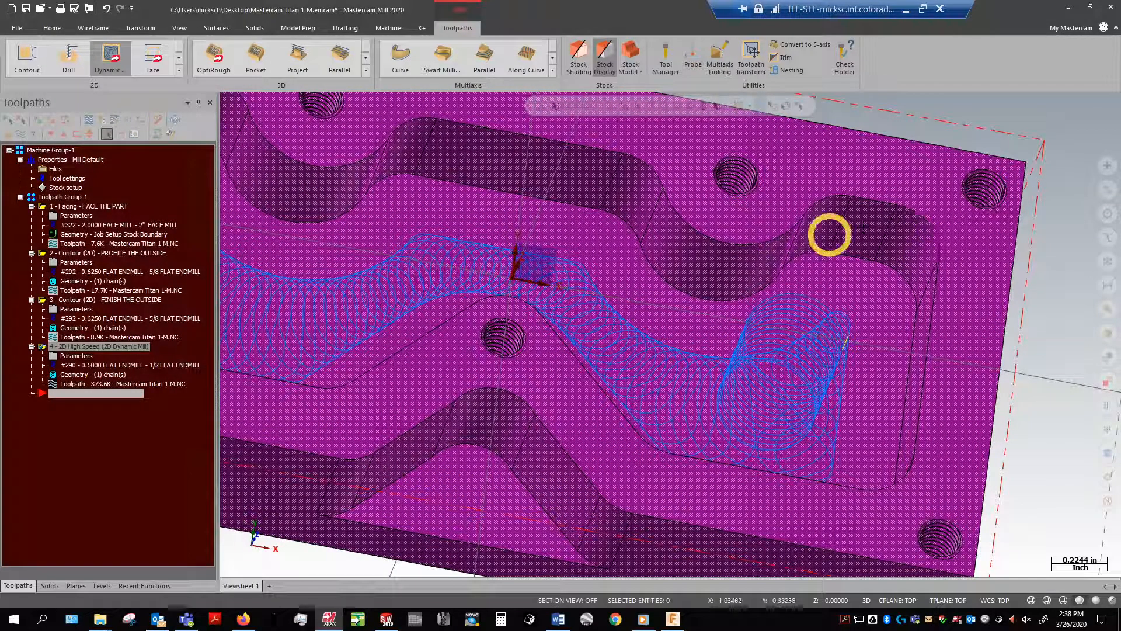
right_click(969, 115)
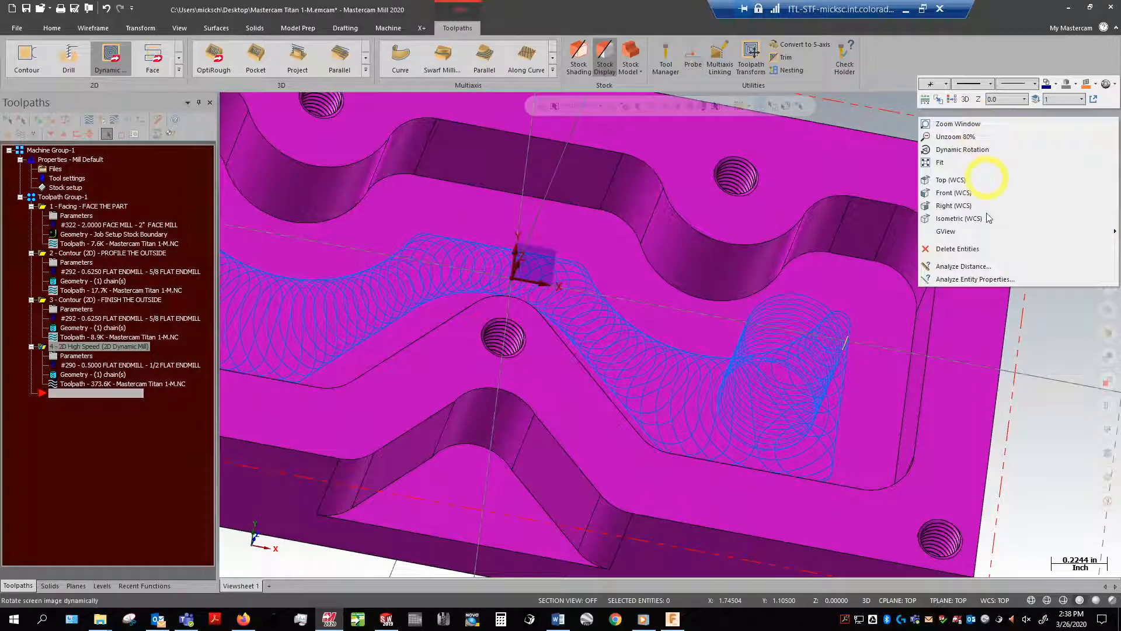
click(983, 279)
click(930, 223)
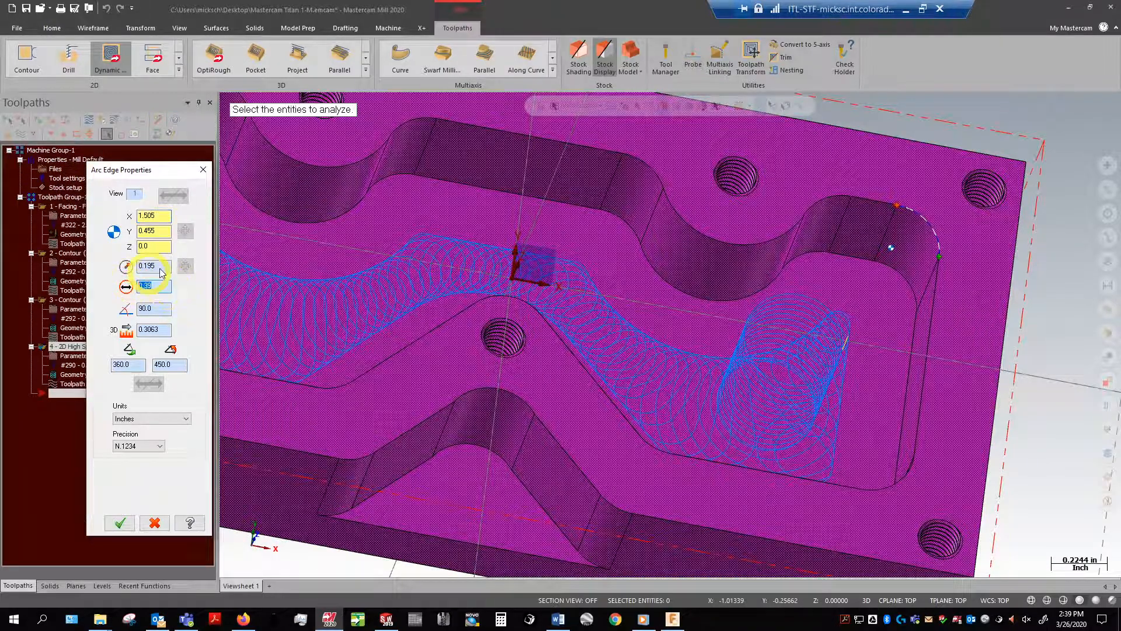
click(140, 264)
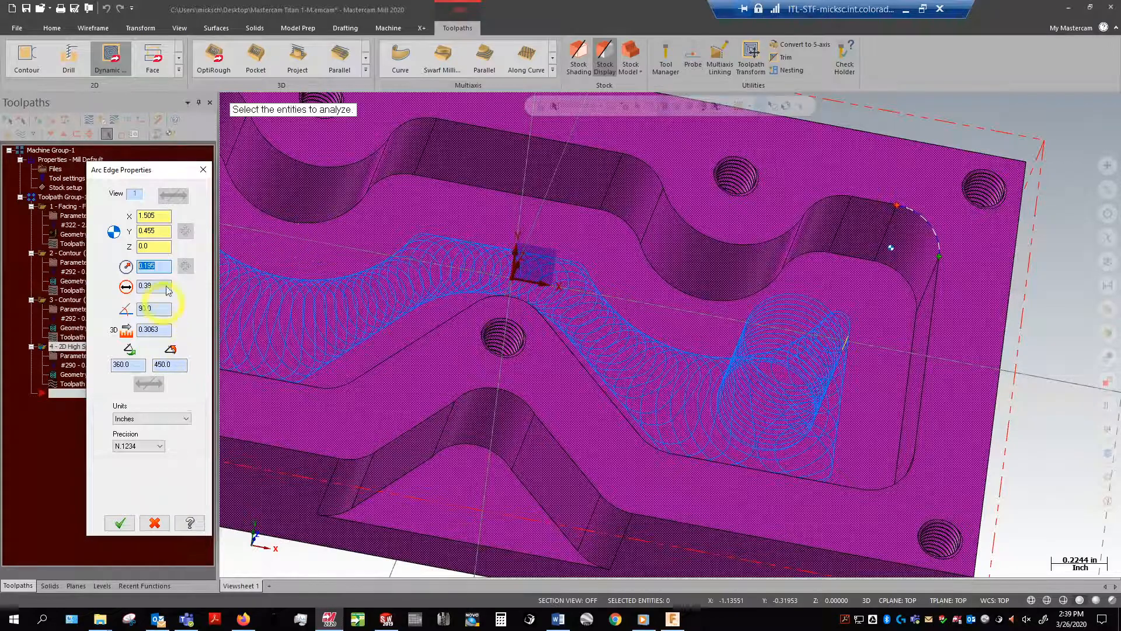
drag(162, 265, 113, 265)
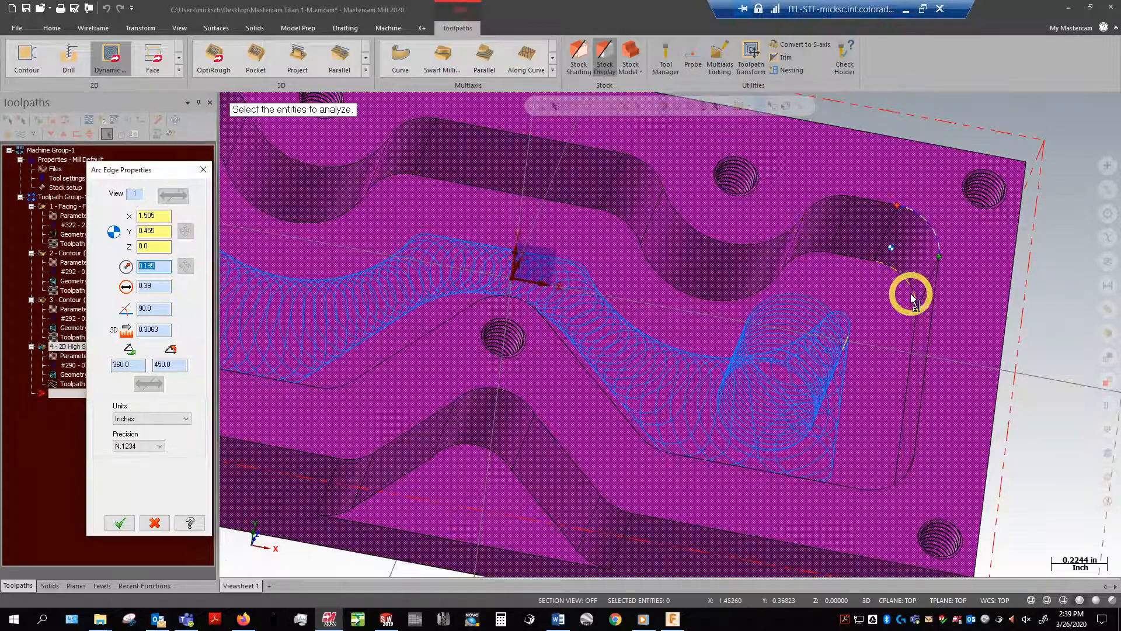
click(122, 521)
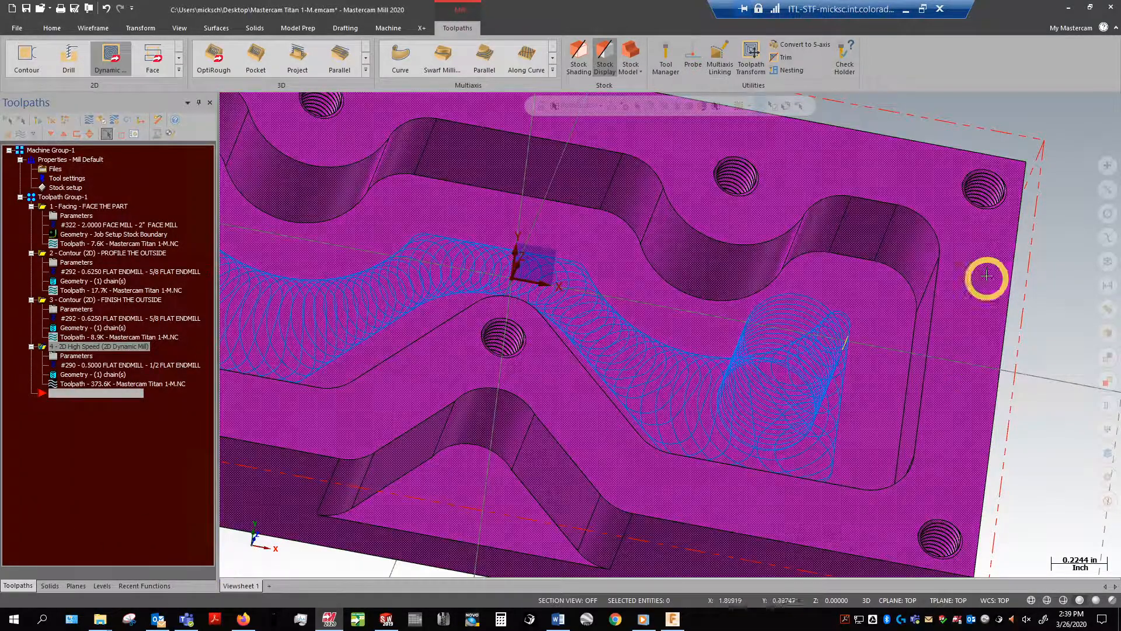
Backplot the dynamic mill toolpath and replay it from the start at a slower speed
scroll(986, 275, down, 5)
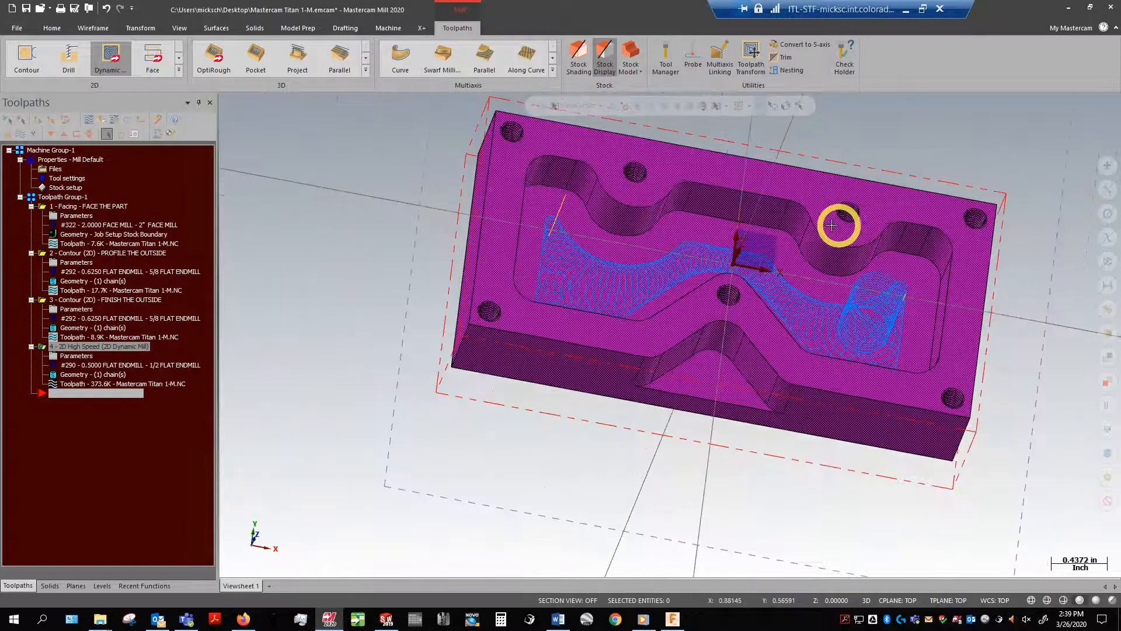
middle_drag(832, 225, 791, 218)
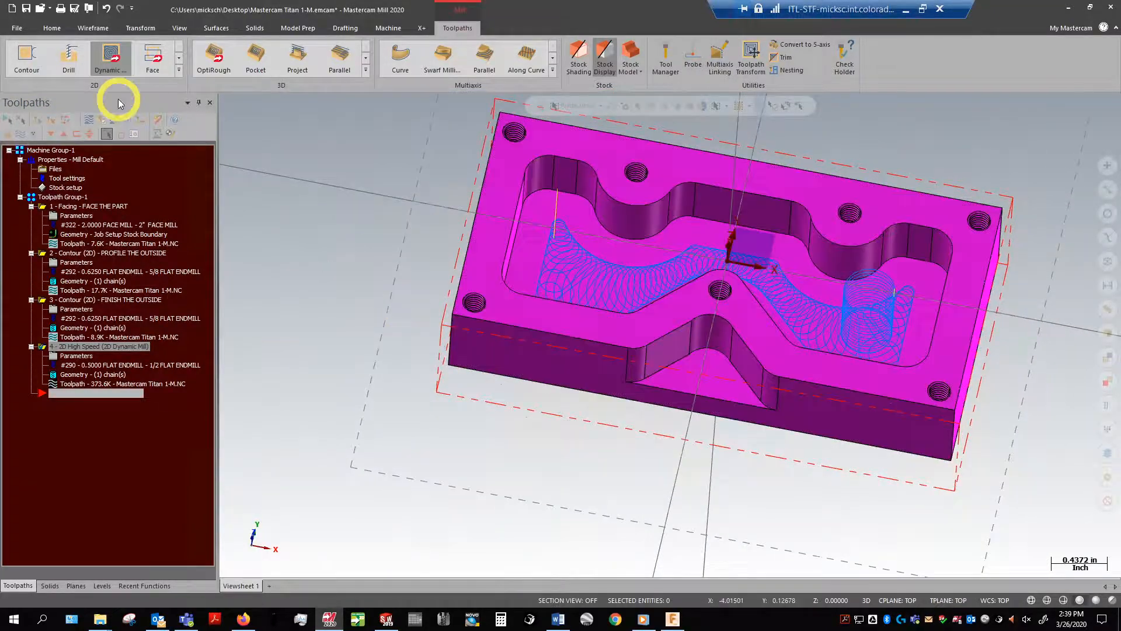
click(89, 120)
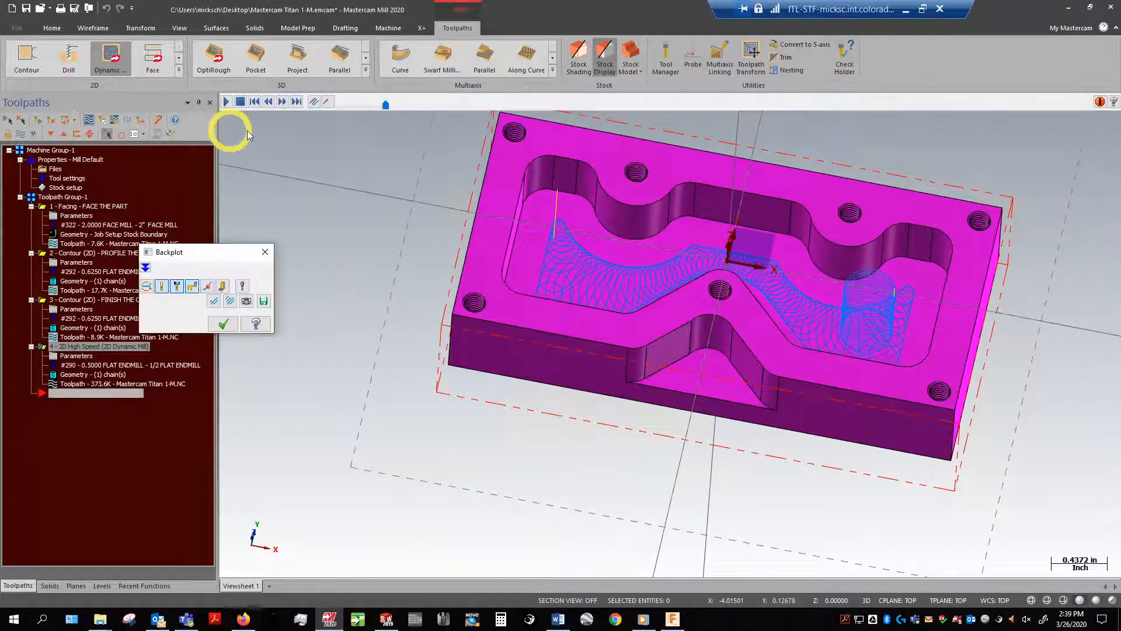
click(226, 101)
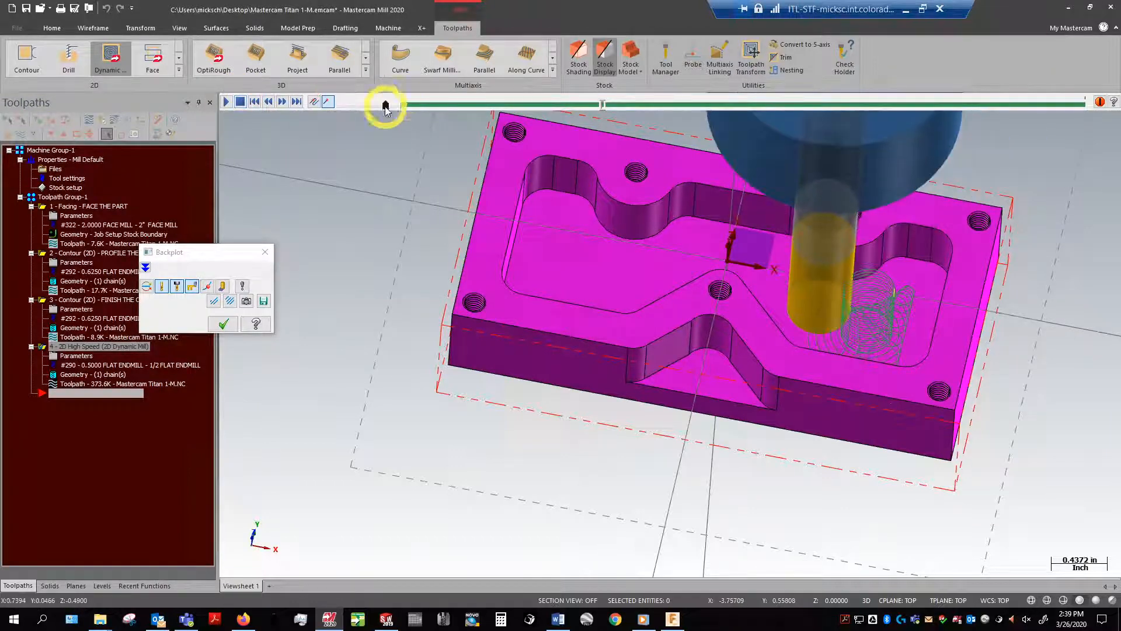
drag(385, 107, 360, 106)
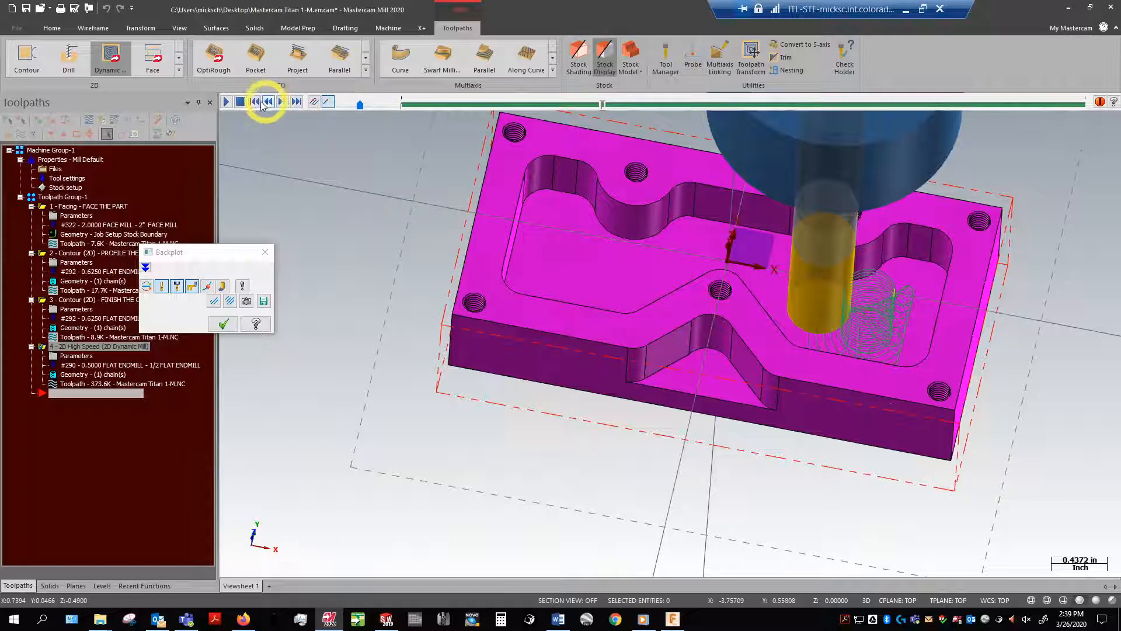
click(256, 102)
click(226, 102)
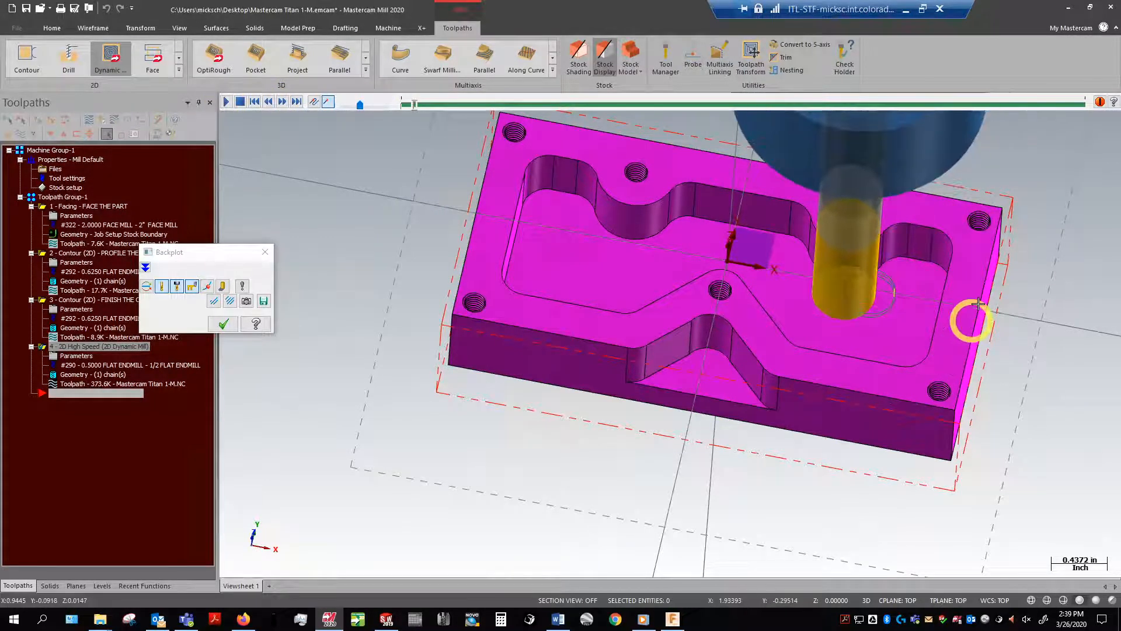
Examine the helical entry and the pocket clearing motion from different angles while varying the playback speed, and stop the backplot
middle_drag(978, 303, 754, 324)
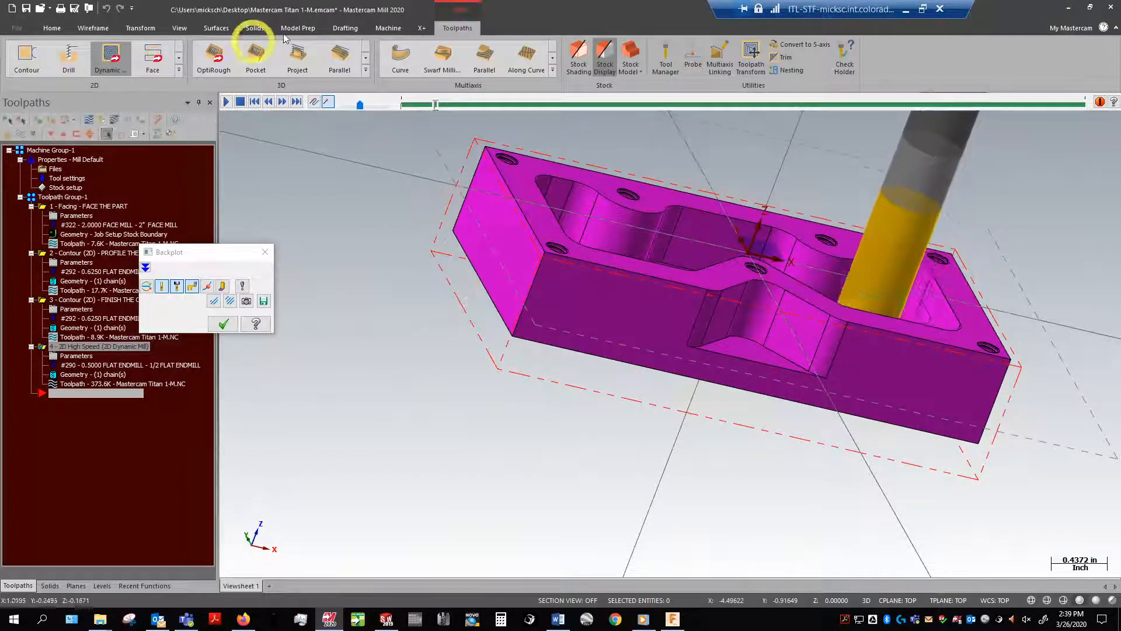
click(361, 106)
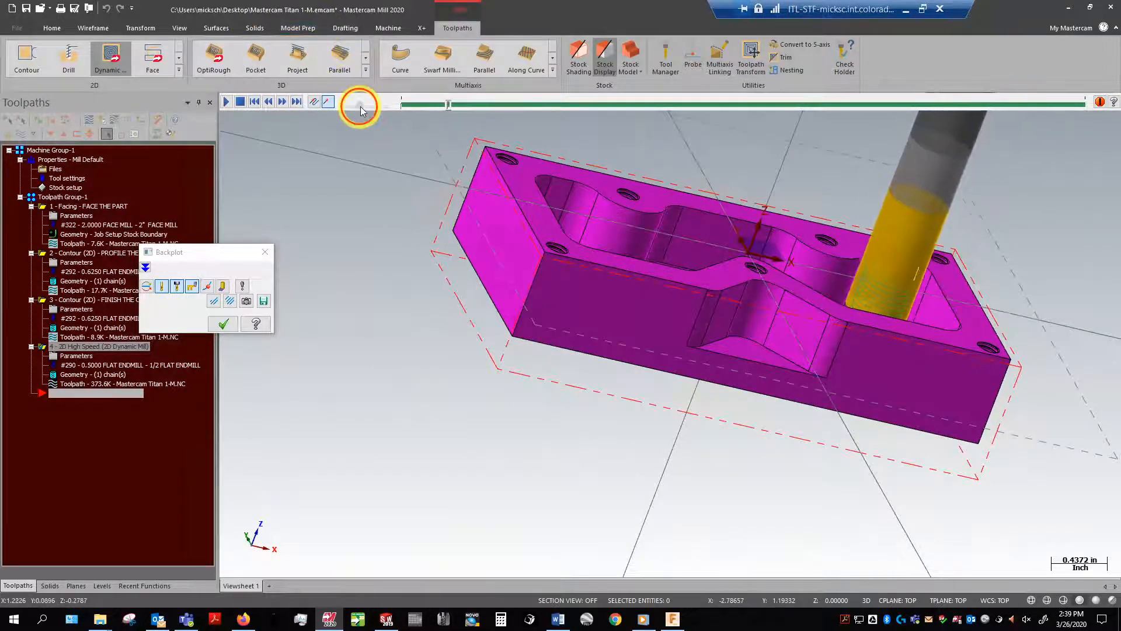
drag(360, 107, 370, 105)
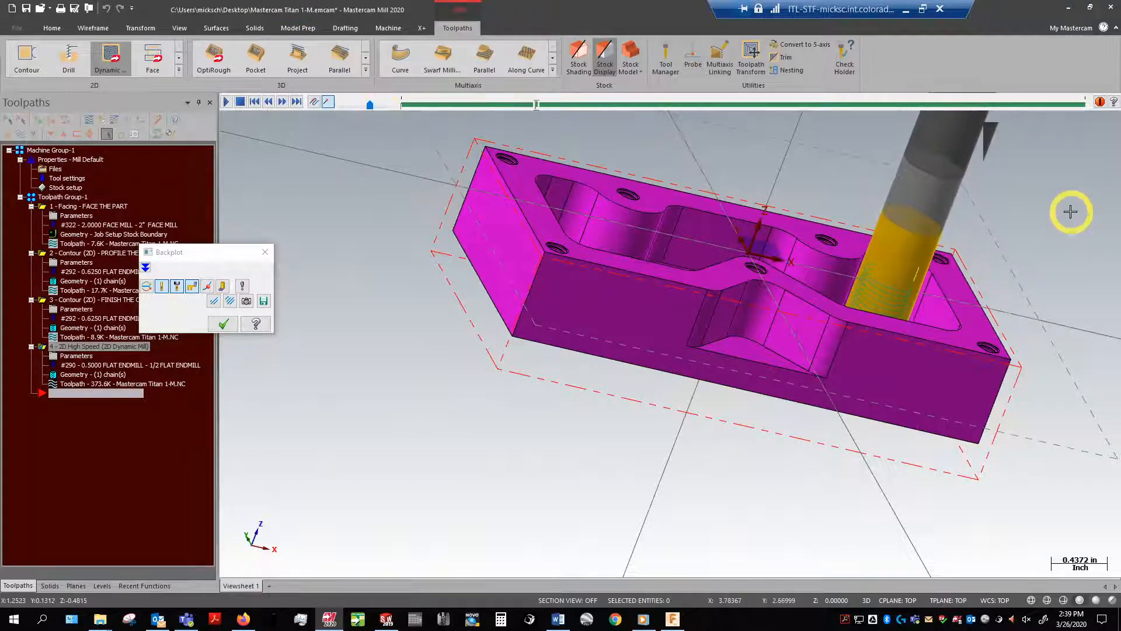
middle_drag(1071, 212, 975, 274)
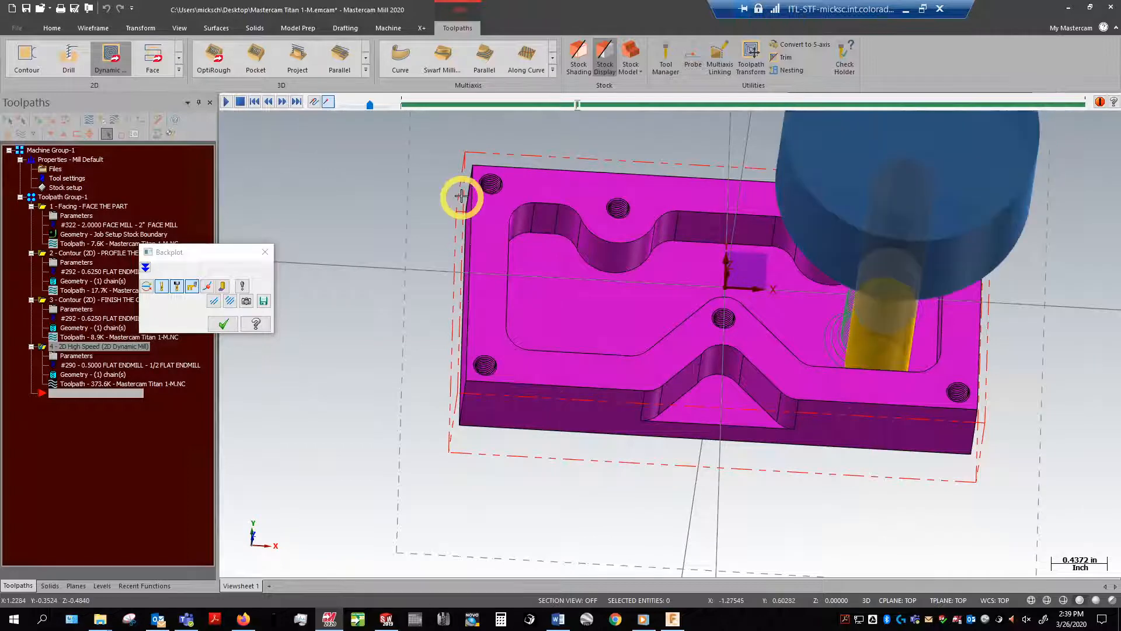
click(351, 106)
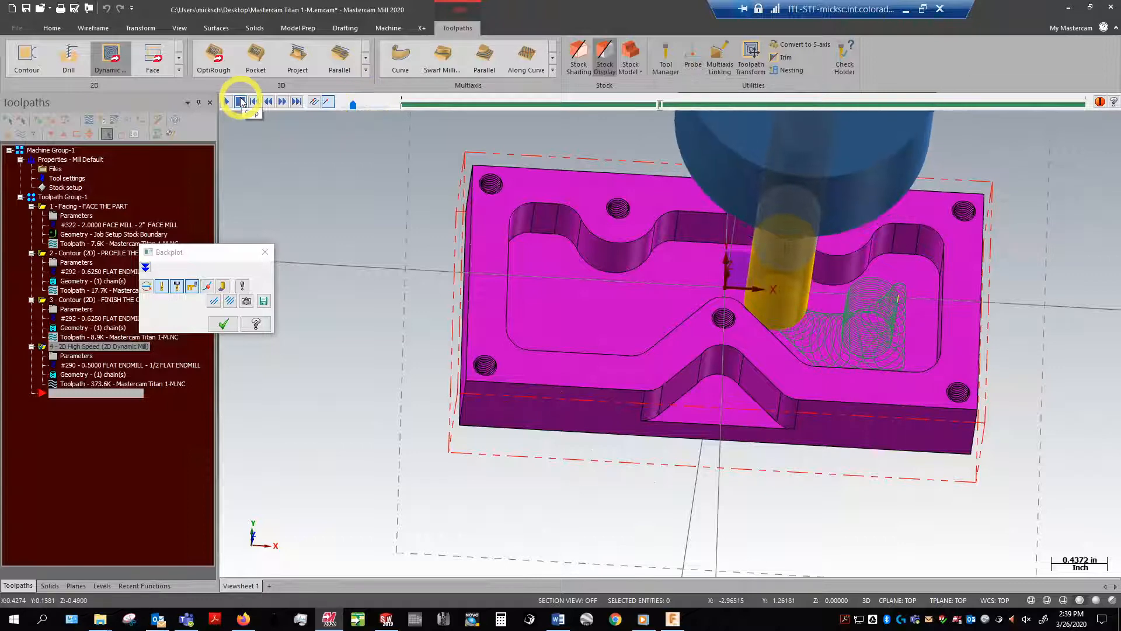
click(240, 101)
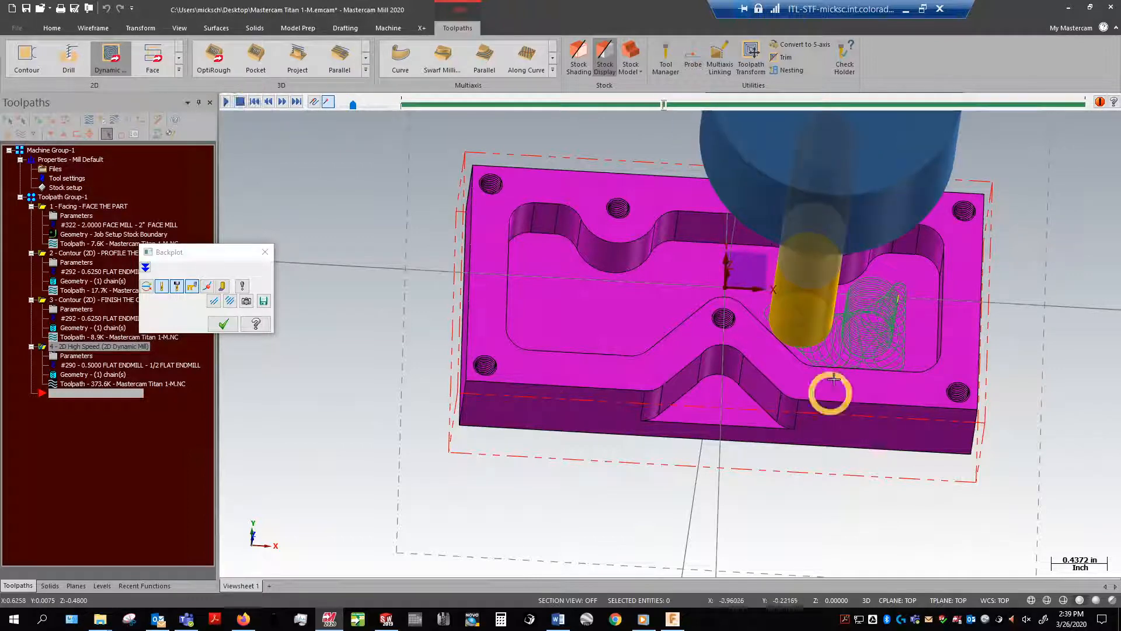
Inspect the cutter and its toolpath in the central pocket up close, and close the backplot
scroll(798, 320, up, 2)
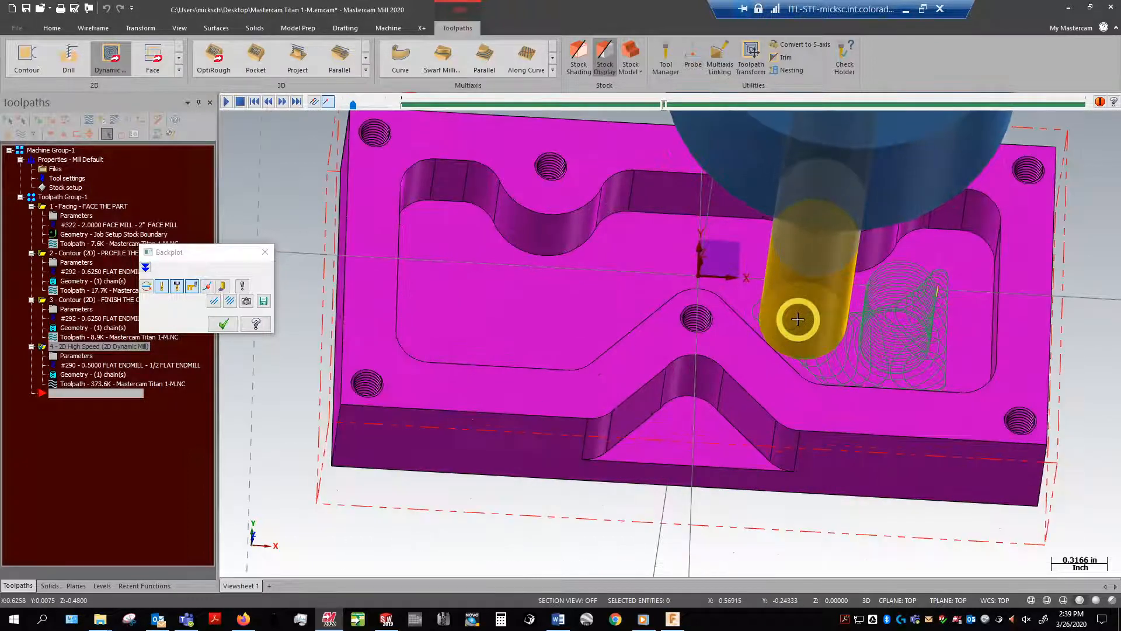
scroll(797, 319, up, 4)
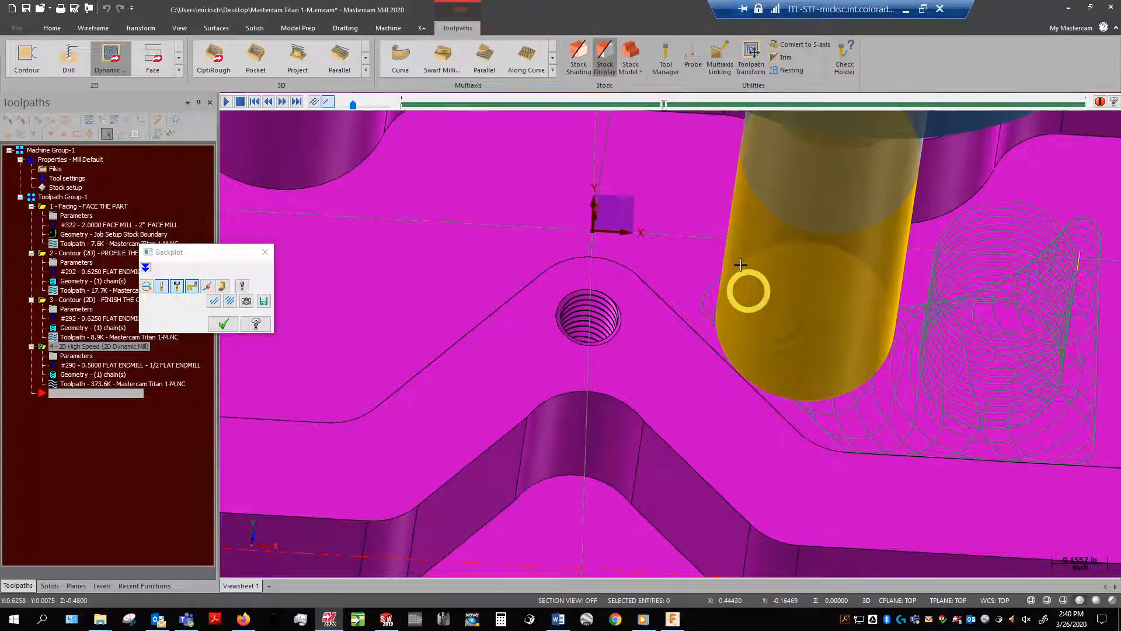
click(265, 252)
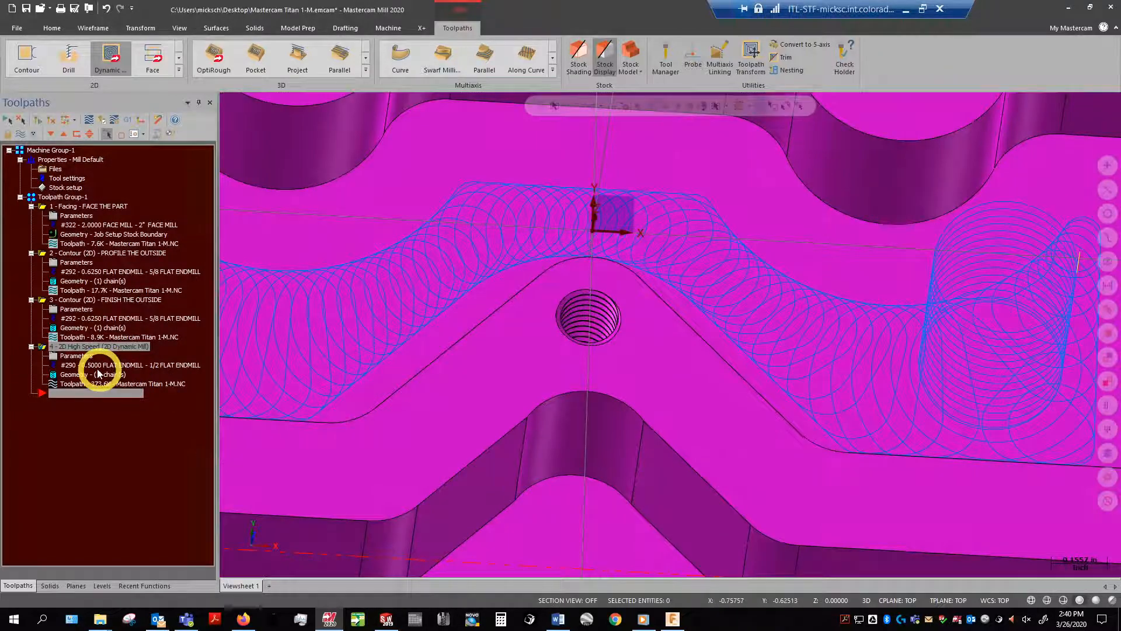
Set the back feedrate to 400 in the dynamic mill operation's cut parameters and accept the change
click(74, 355)
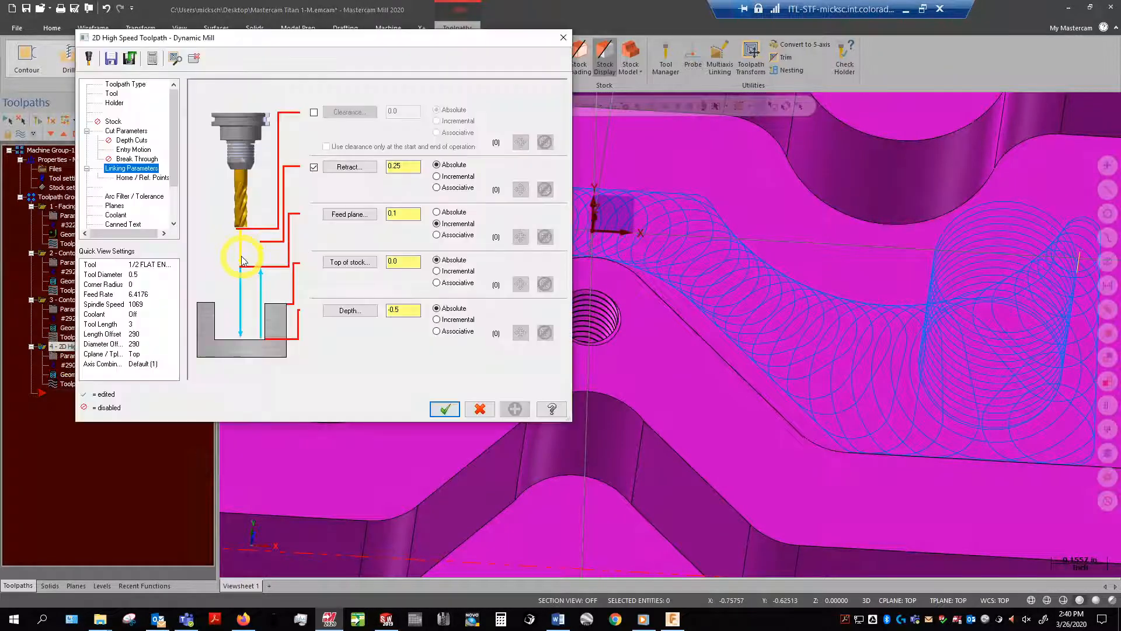
click(136, 132)
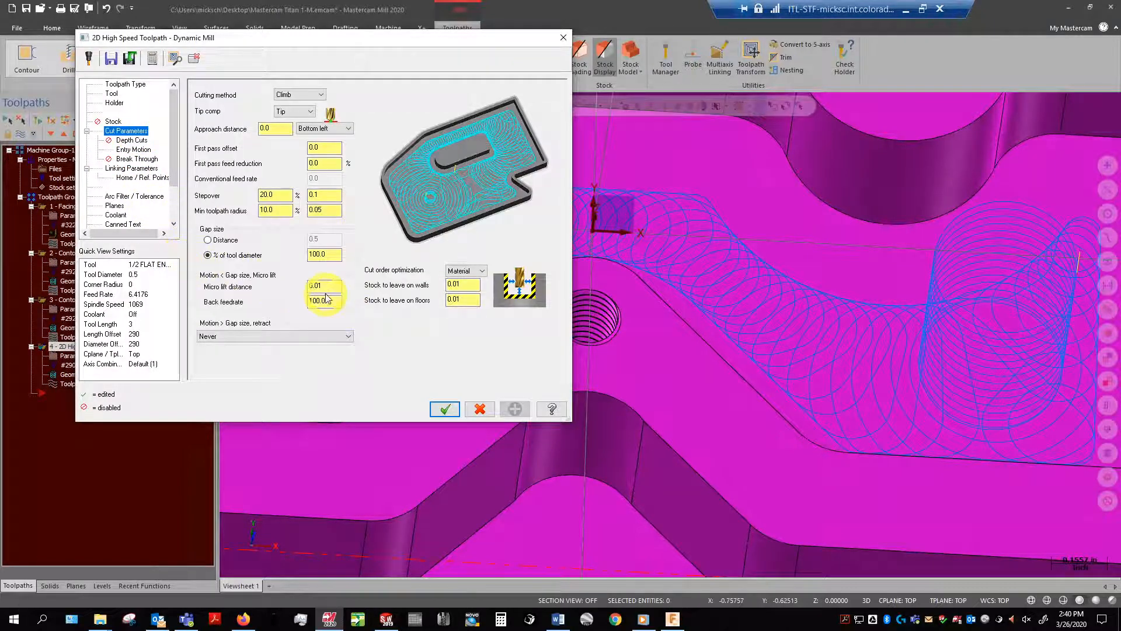
click(330, 287)
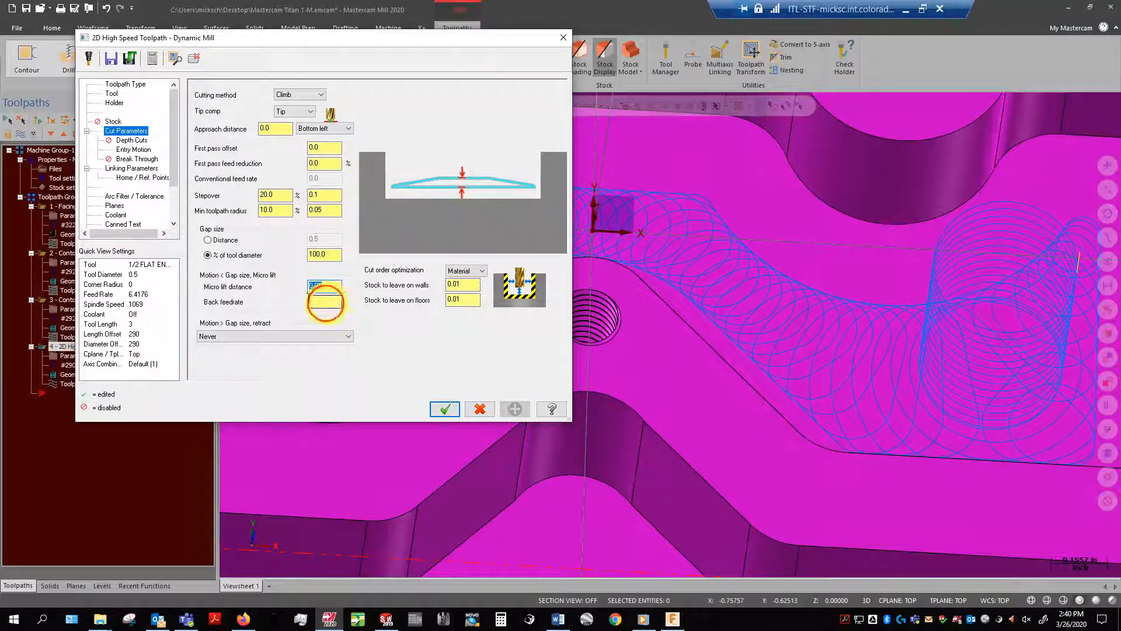
click(325, 302)
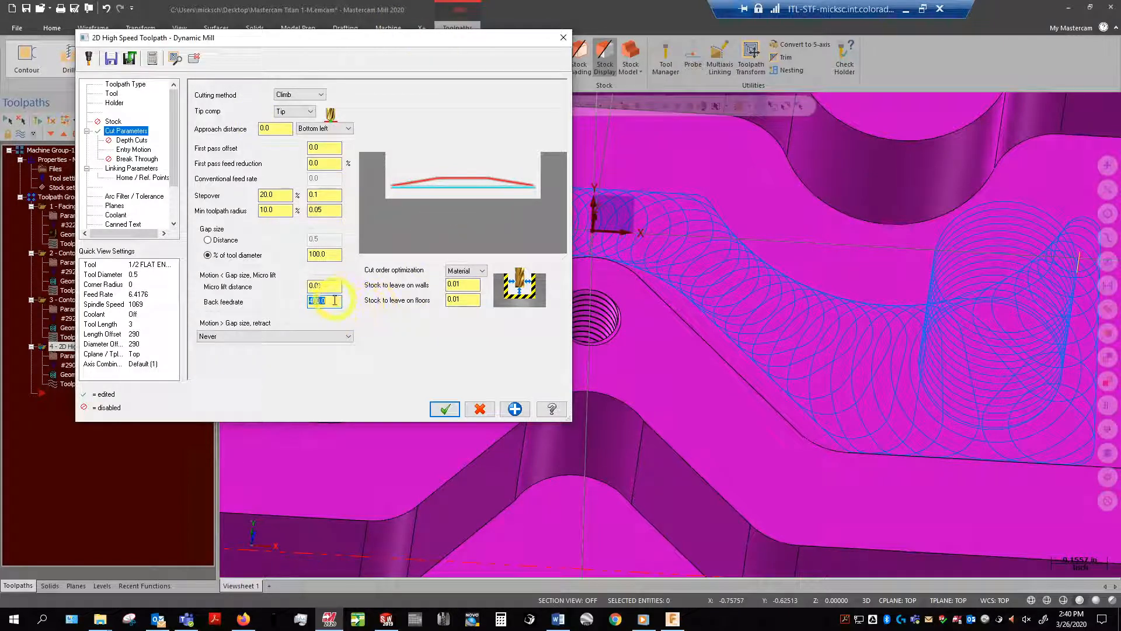
click(445, 409)
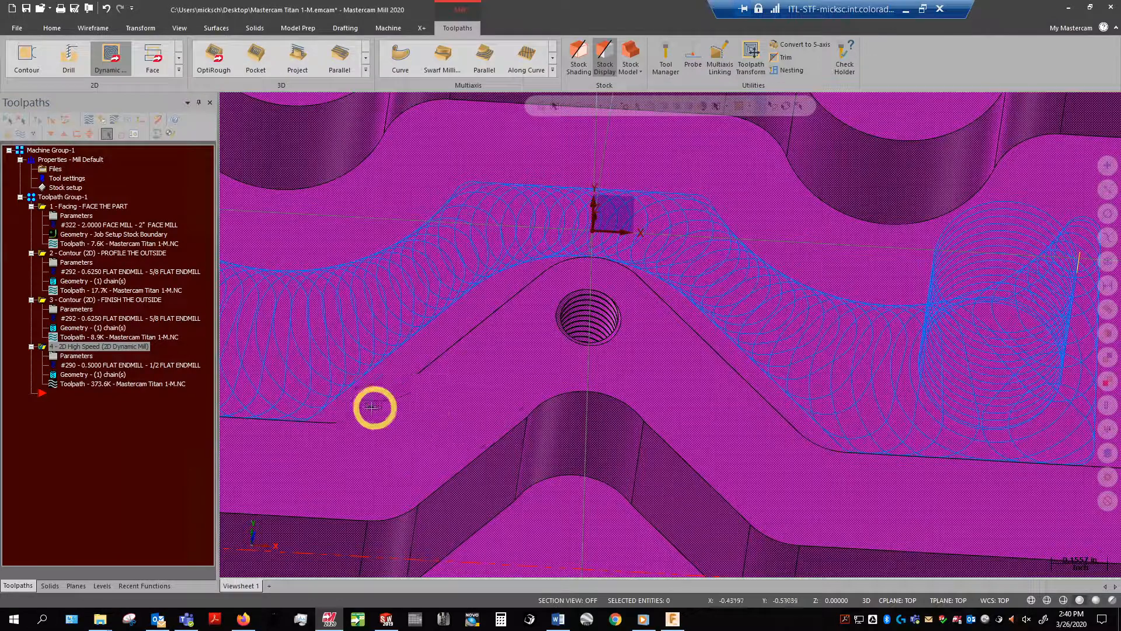
Verify all operations of Toolpath Group-1 in the simulator and run the solid simulation
scroll(601, 397, down, 6)
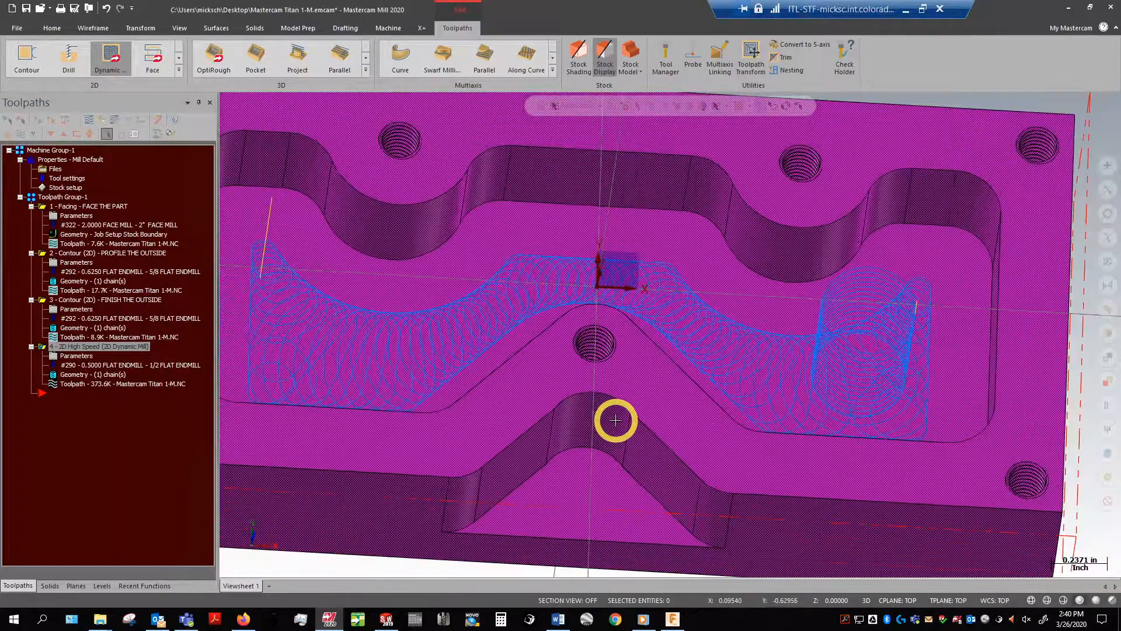
scroll(629, 412, down, 1)
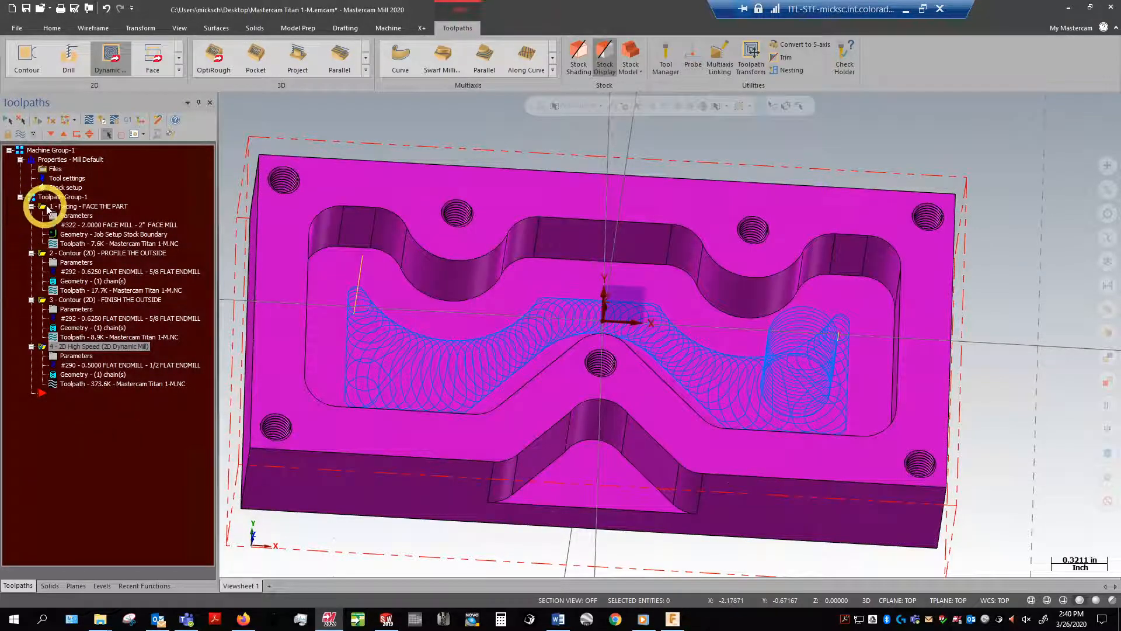
click(61, 196)
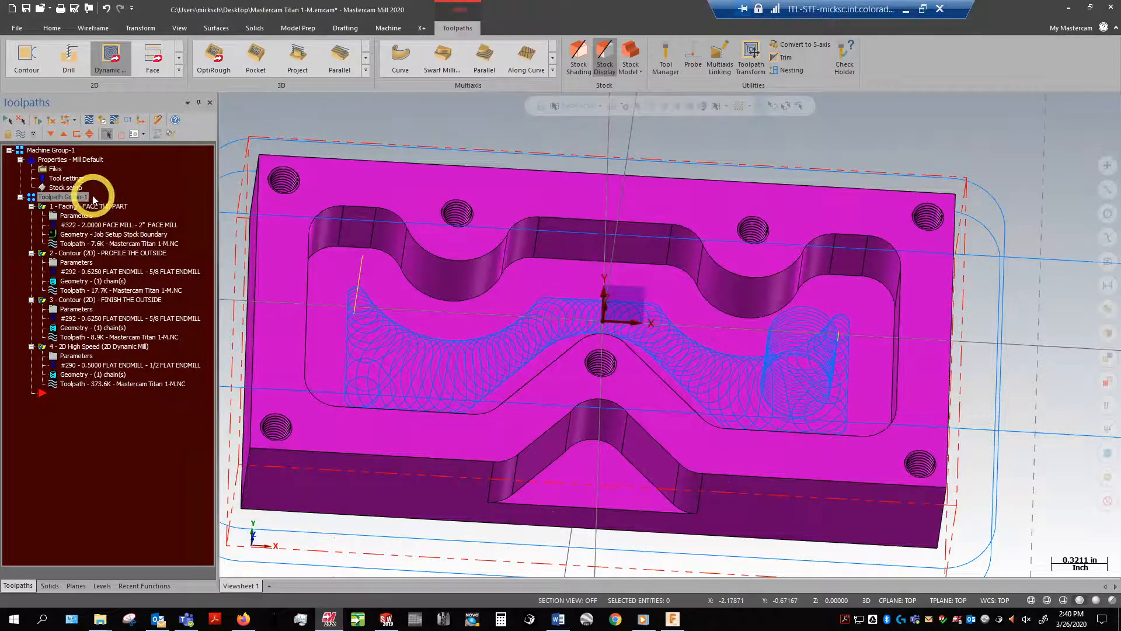
click(104, 122)
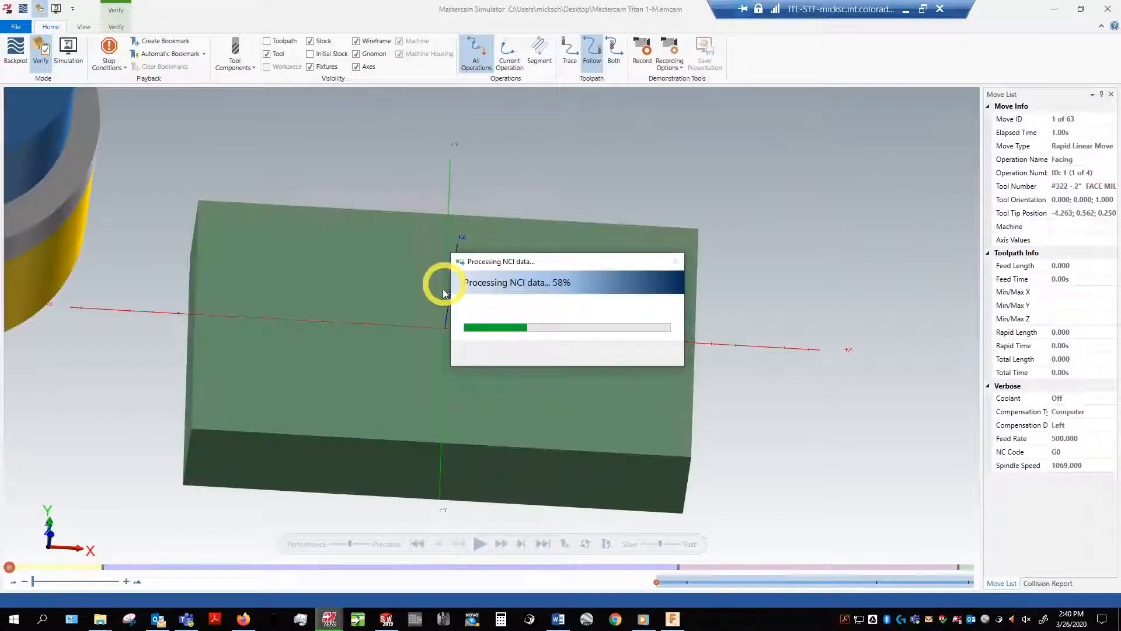
click(479, 542)
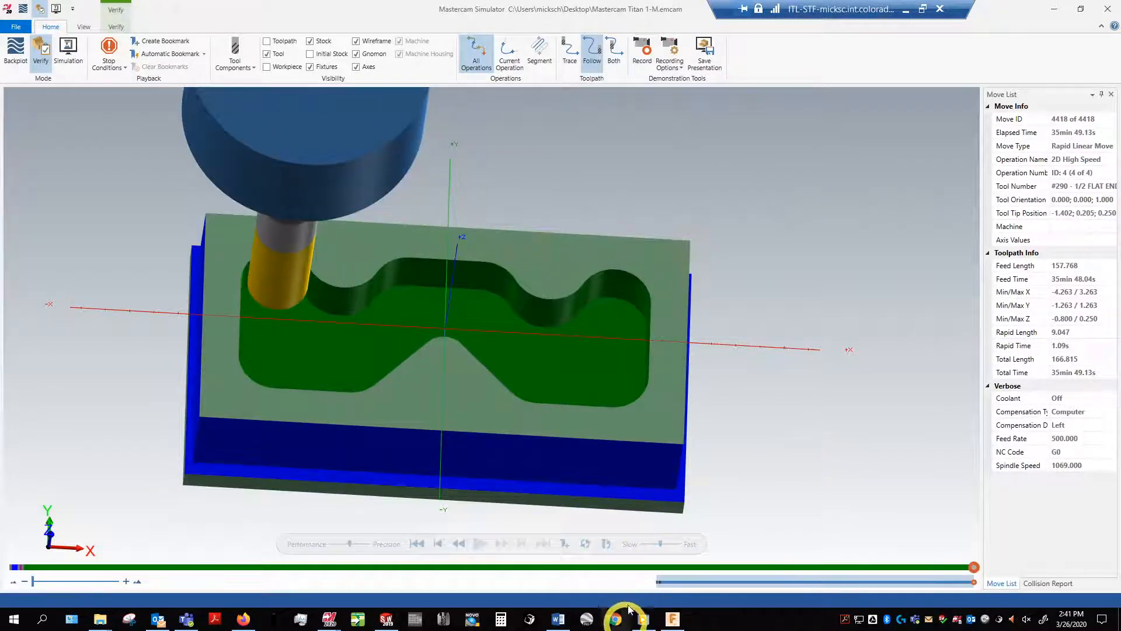
Replay the verification from the start at a slower speed, raising the speed partway through
click(648, 544)
click(417, 544)
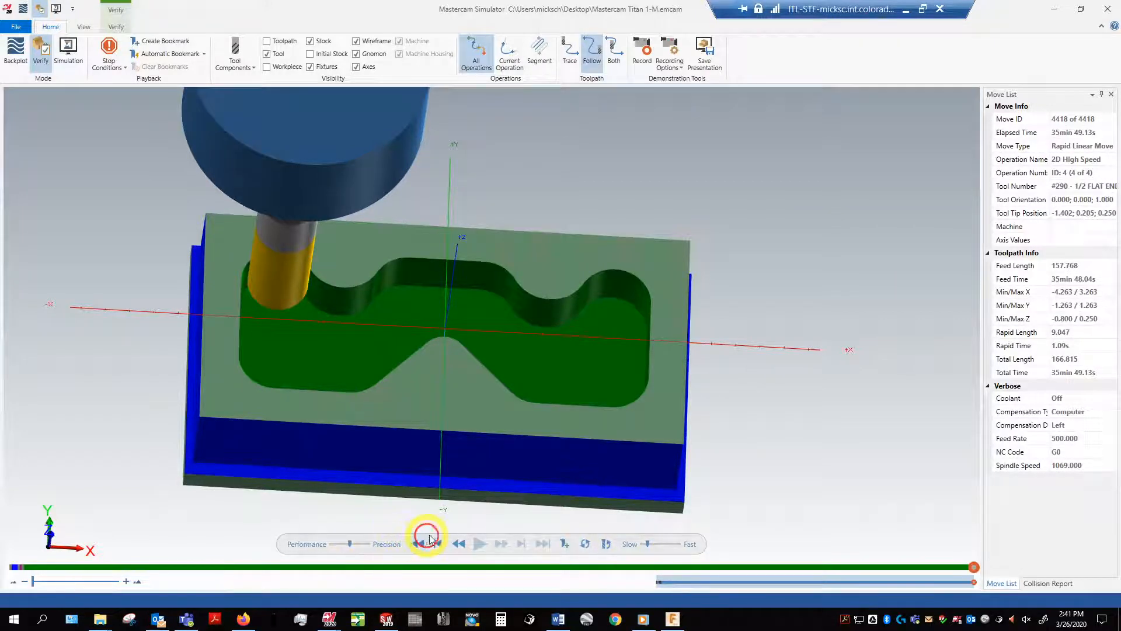
click(479, 544)
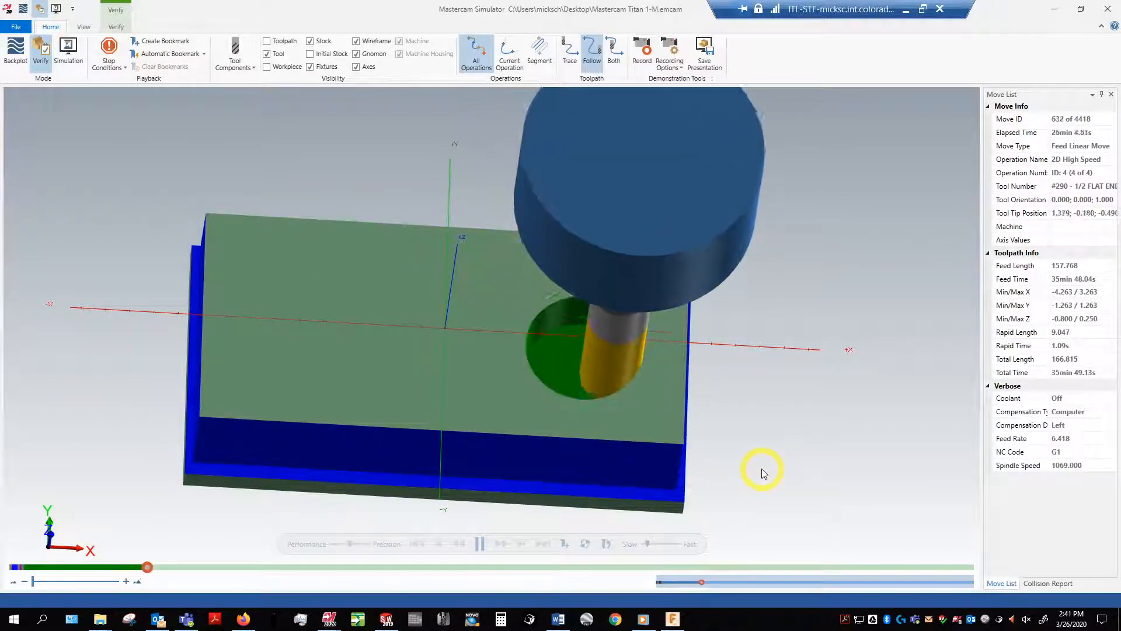
drag(649, 543, 671, 545)
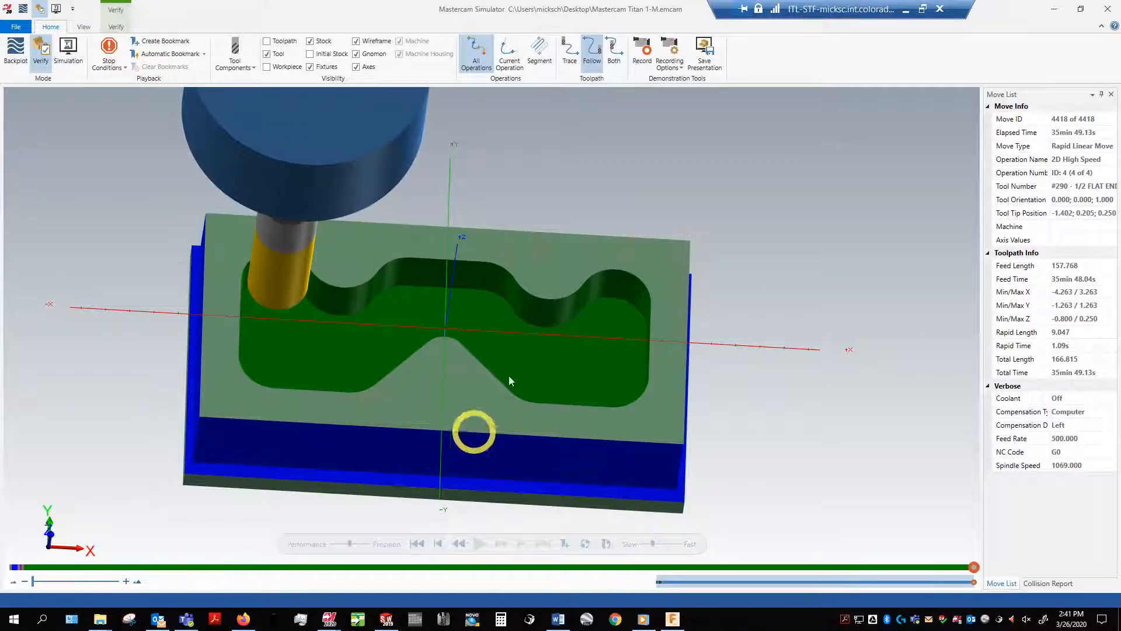
Inspect the machined pocket on the simulated stock from an angle and switch back to the main Mastercam window
mouse_move(683, 270)
middle_down()
mouse_move(646, 258)
mouse_move(699, 257)
mouse_move(692, 275)
middle_up()
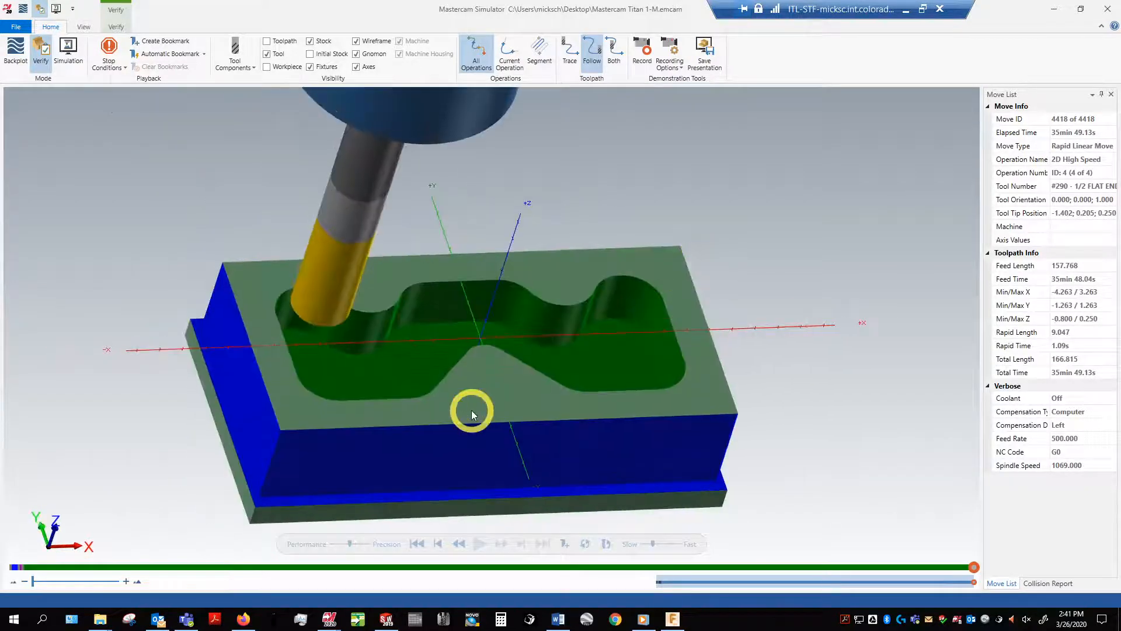
scroll(338, 380, up, 3)
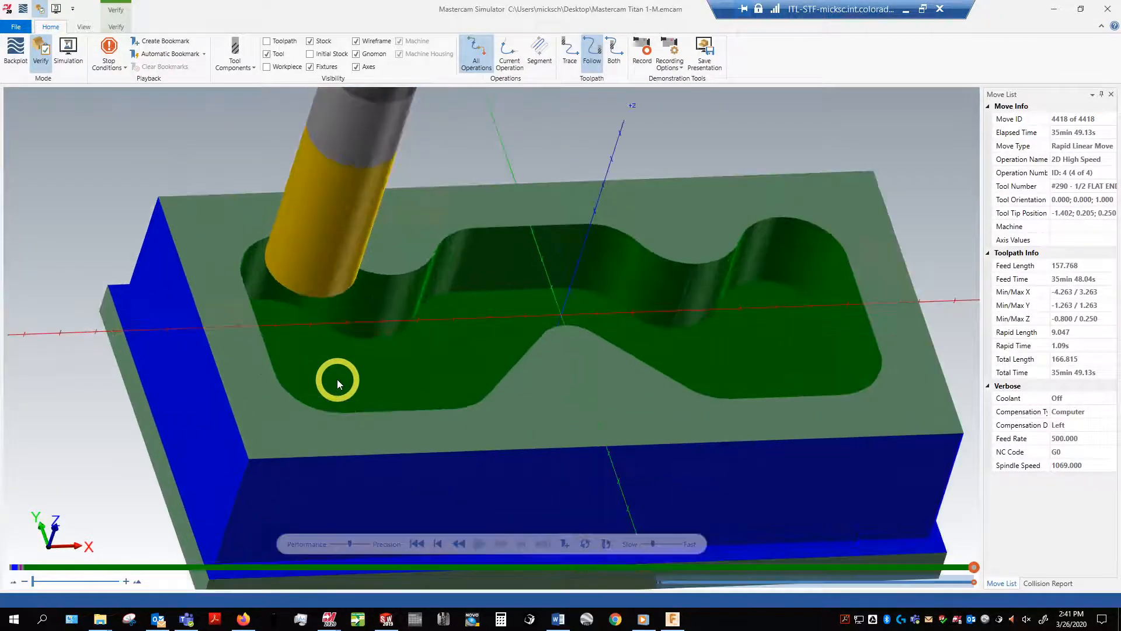
scroll(608, 254, down, 2)
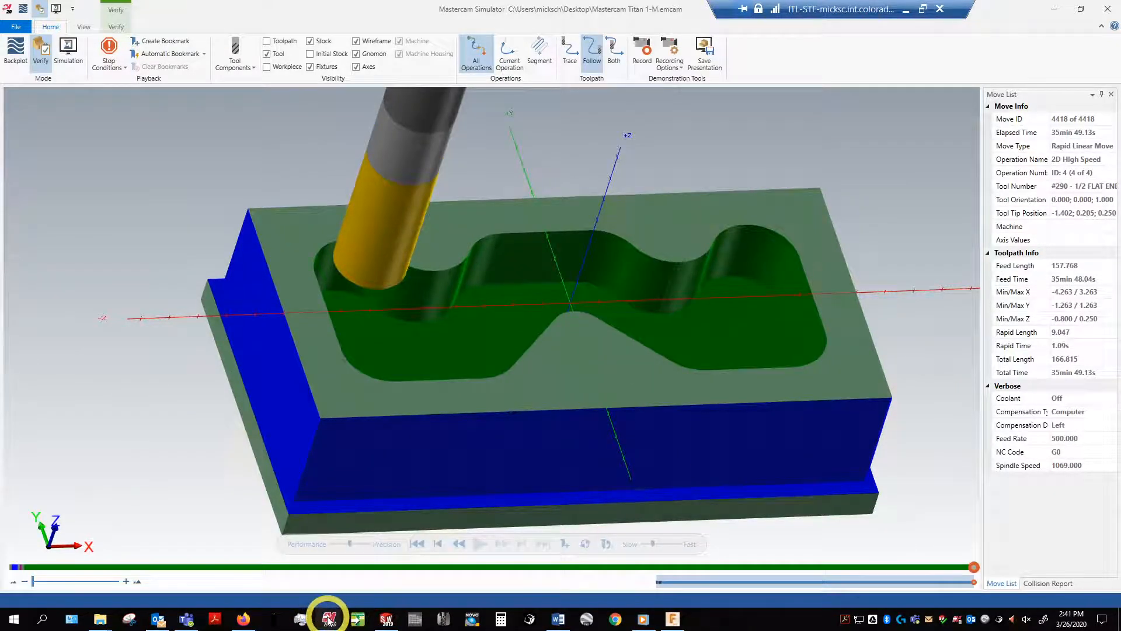
mouse_move(328, 620)
click(305, 571)
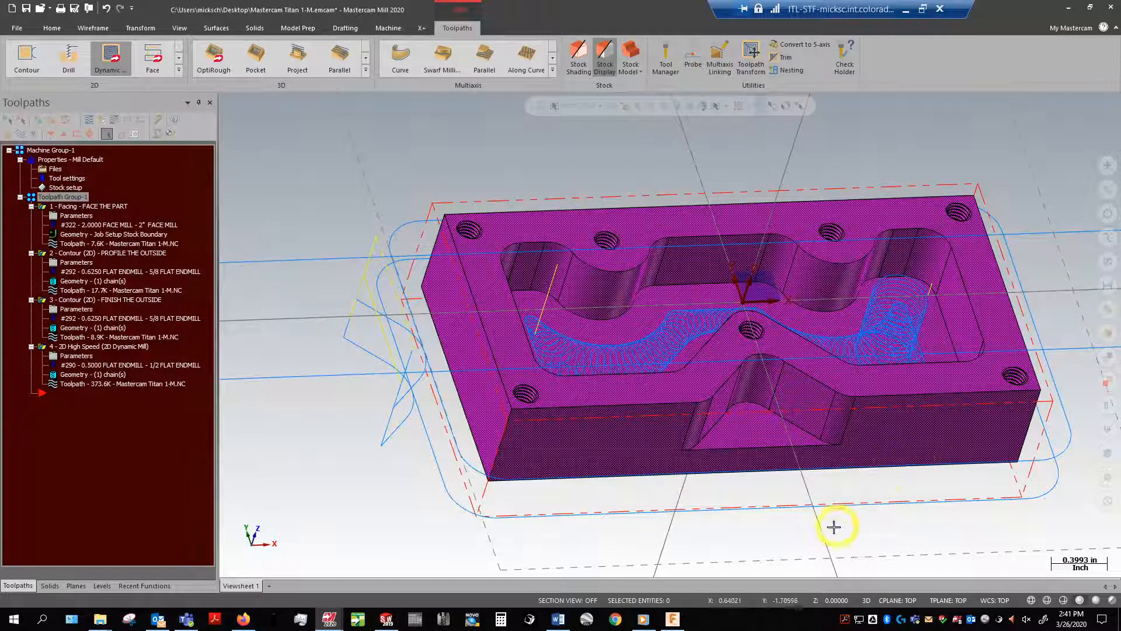
Copy the 2D Dynamic Mill operation to the end of the toolpath list and move the insert arrow below the copy
mouse_move(814, 522)
middle_down()
mouse_move(781, 514)
mouse_move(781, 543)
mouse_move(788, 537)
middle_up()
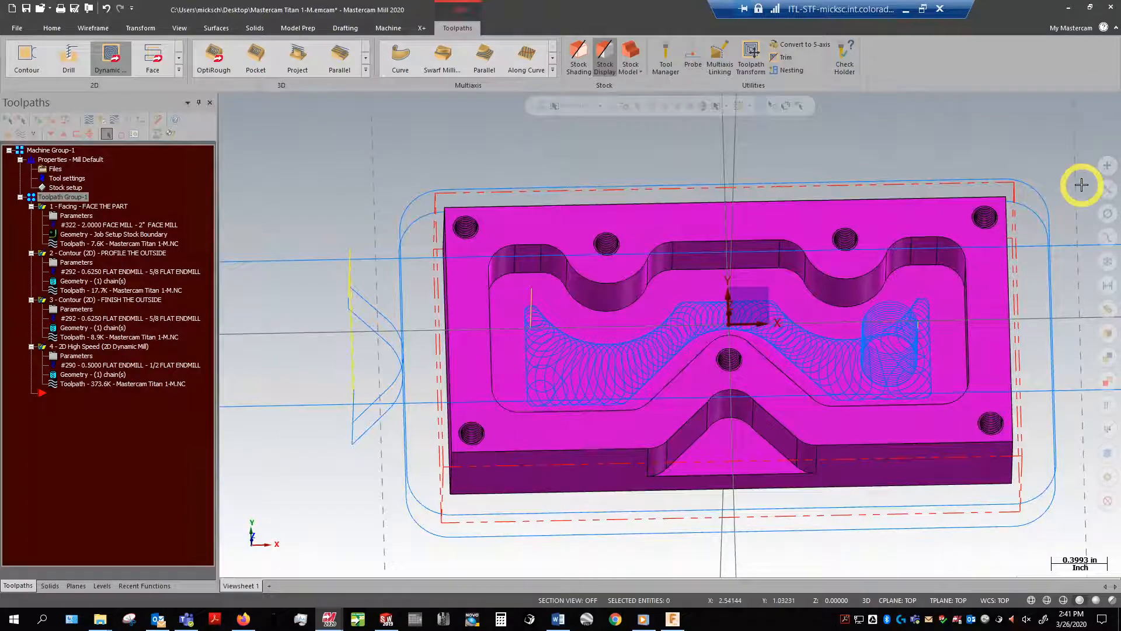
scroll(1078, 184, up, 1)
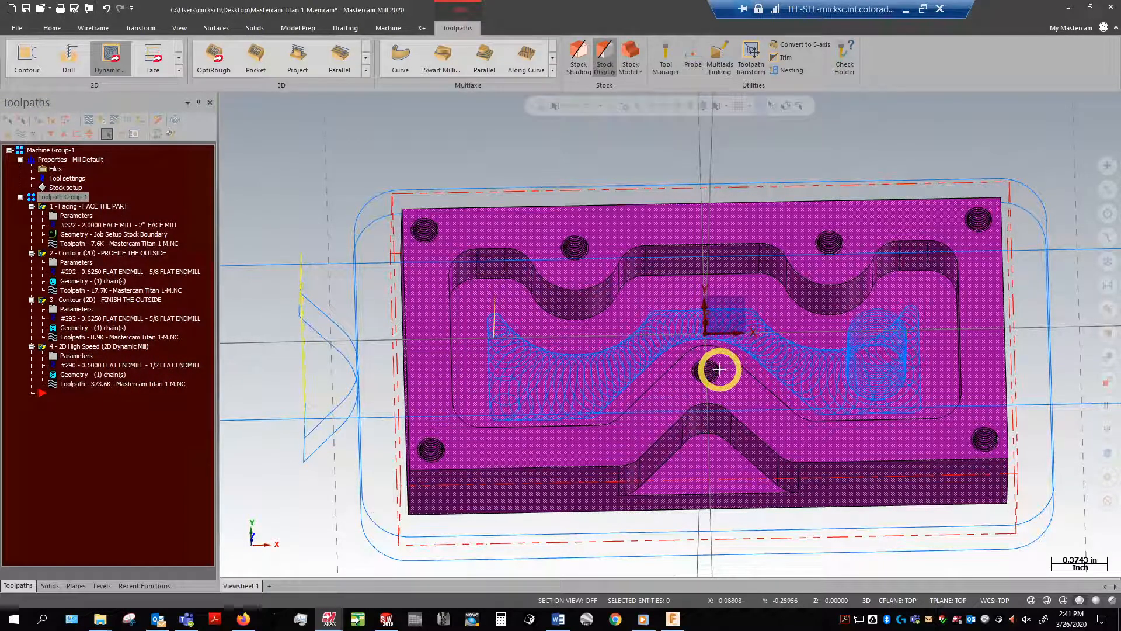
click(93, 347)
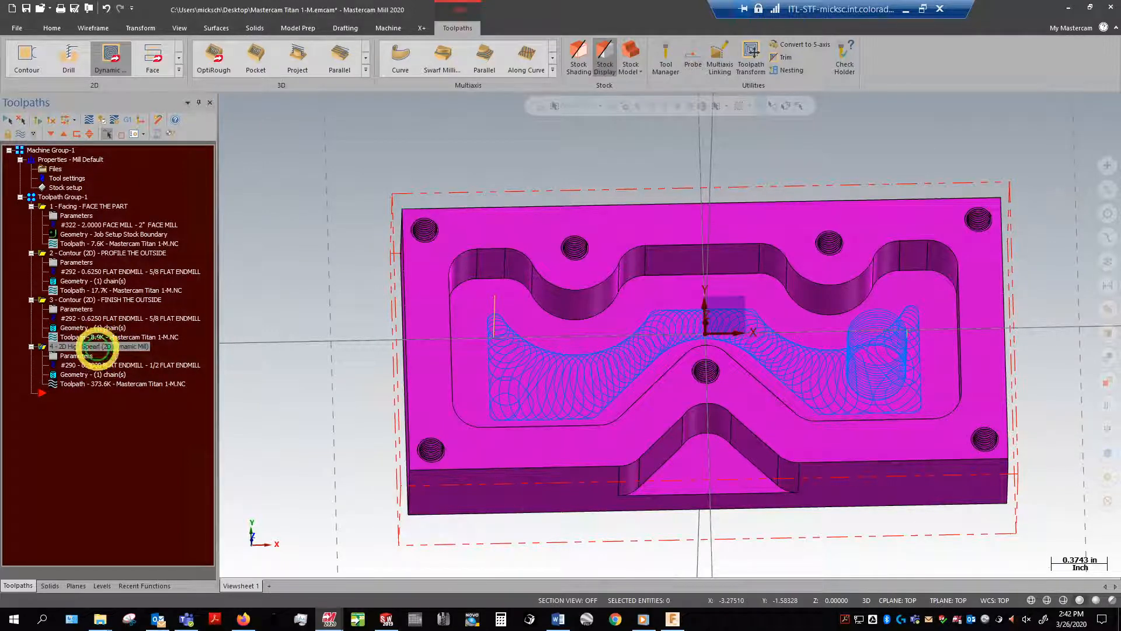
right_drag(104, 385, 104, 415)
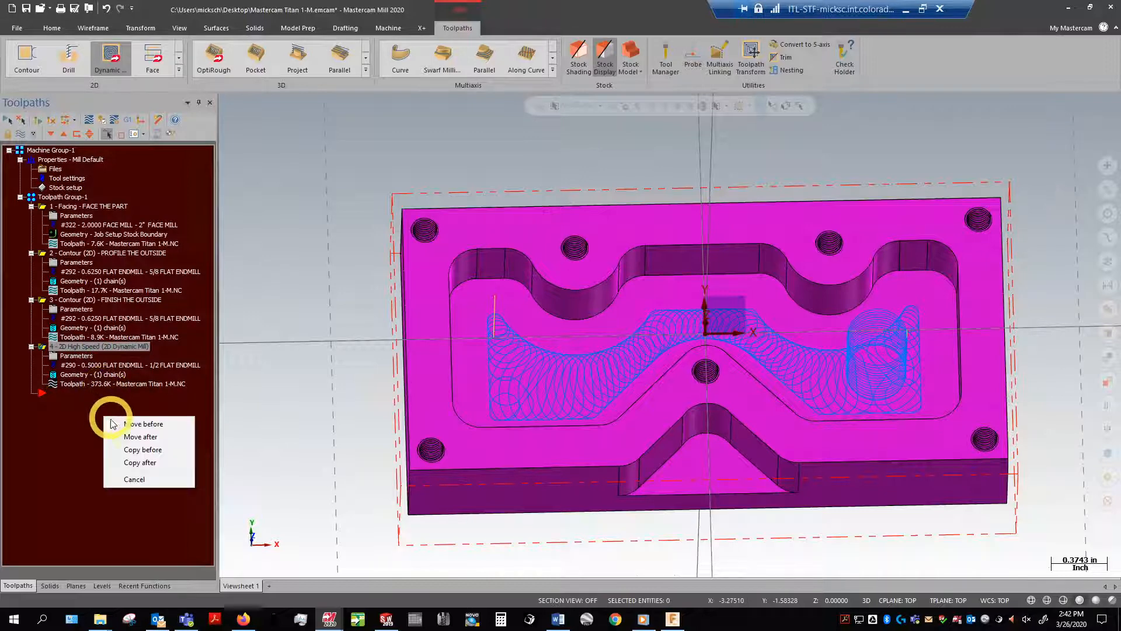
click(149, 462)
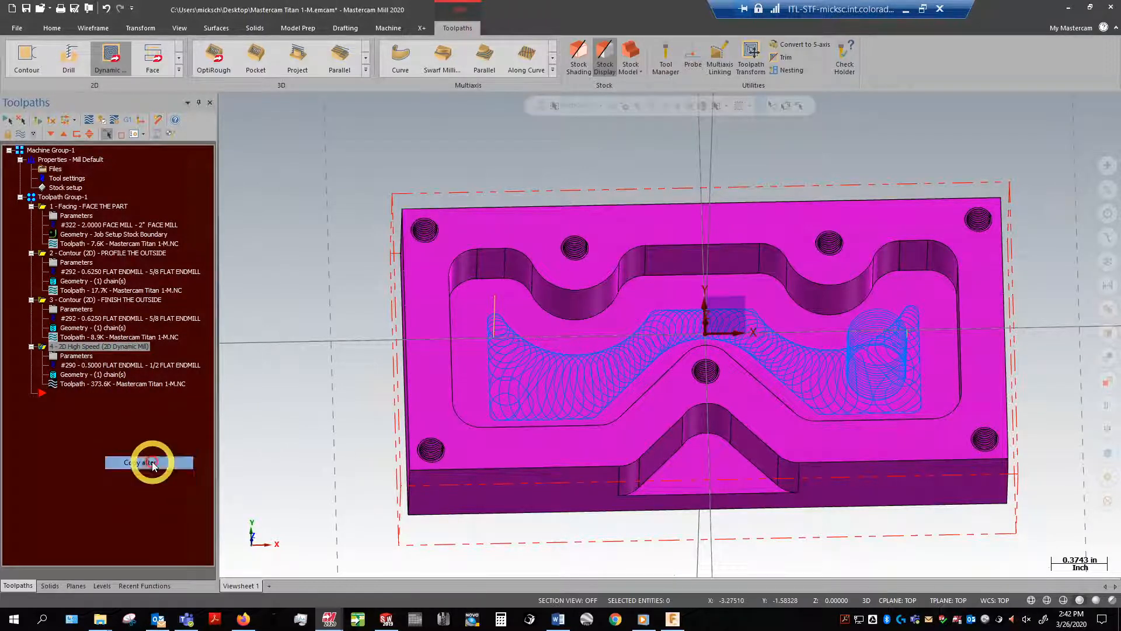
click(50, 135)
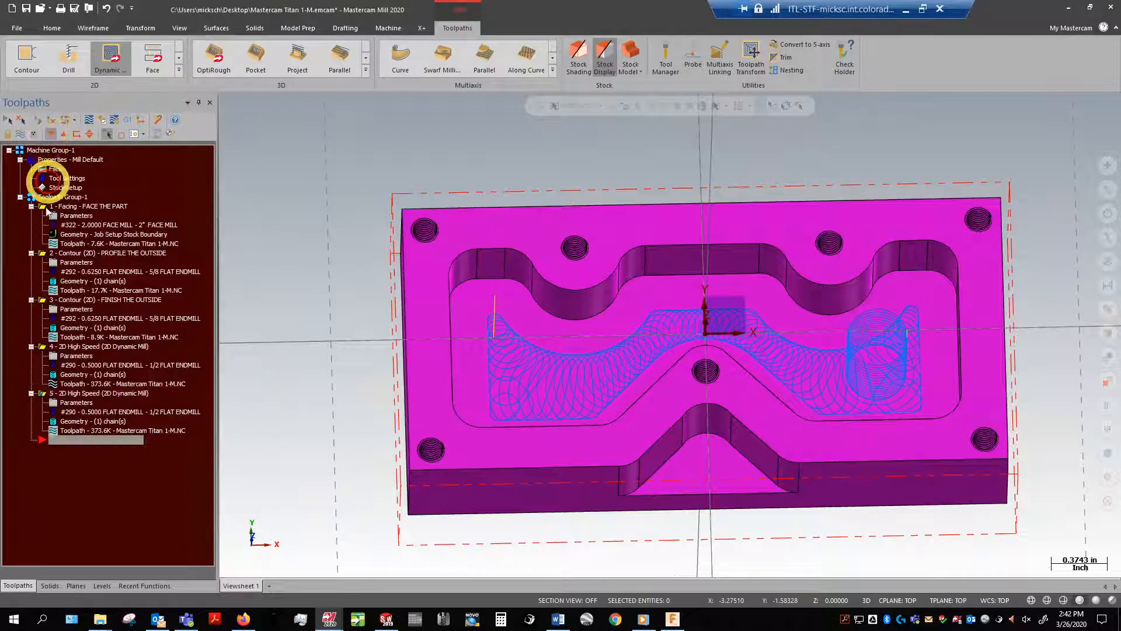
Change the copied dynamic mill operation's tool to the 3/8 flat endmill, number 287, from the tool library
click(76, 403)
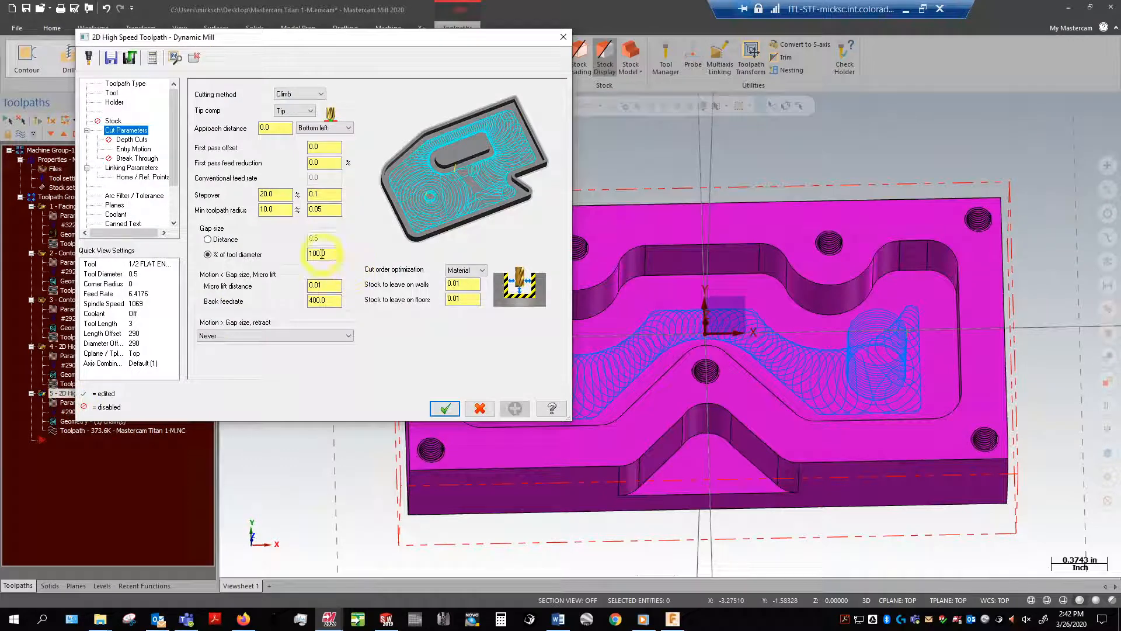
click(111, 93)
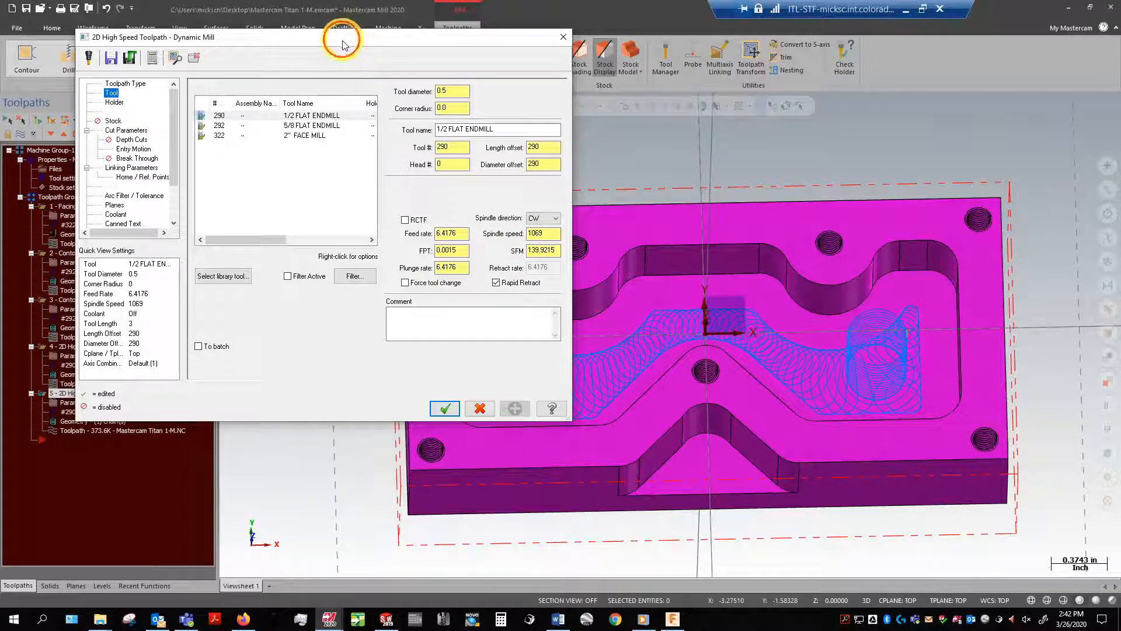
drag(344, 36, 534, 116)
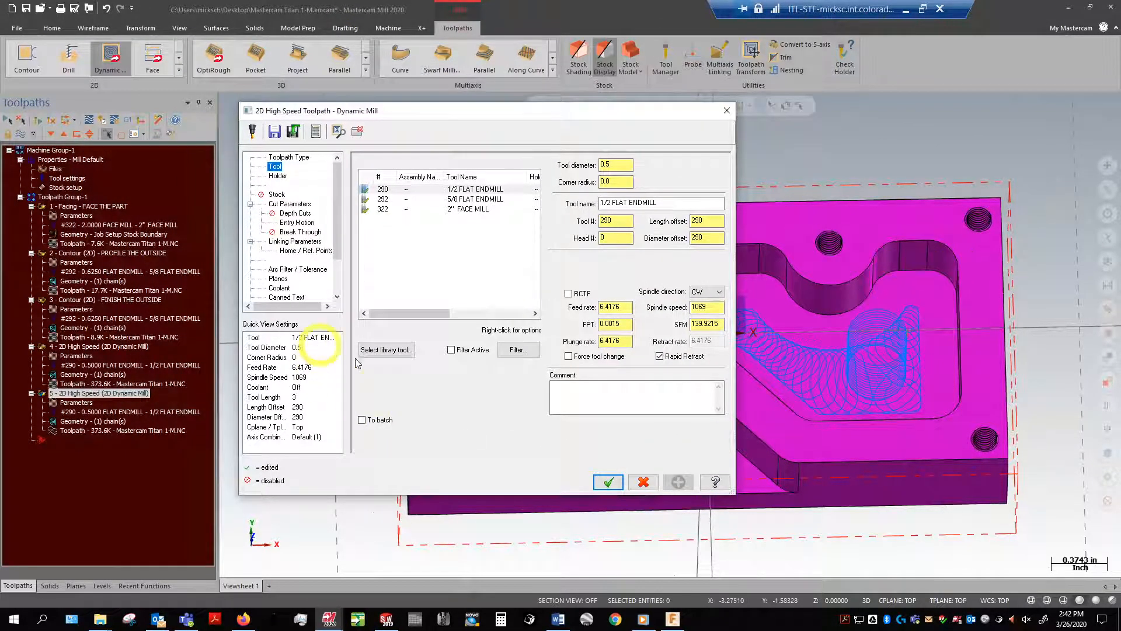
click(401, 352)
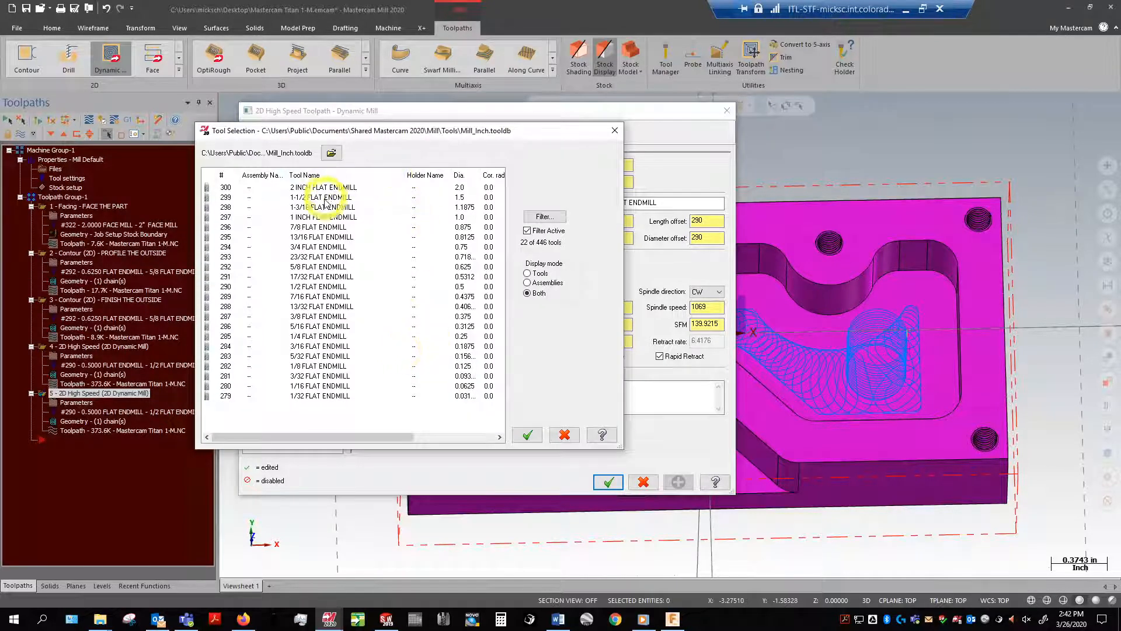
click(308, 316)
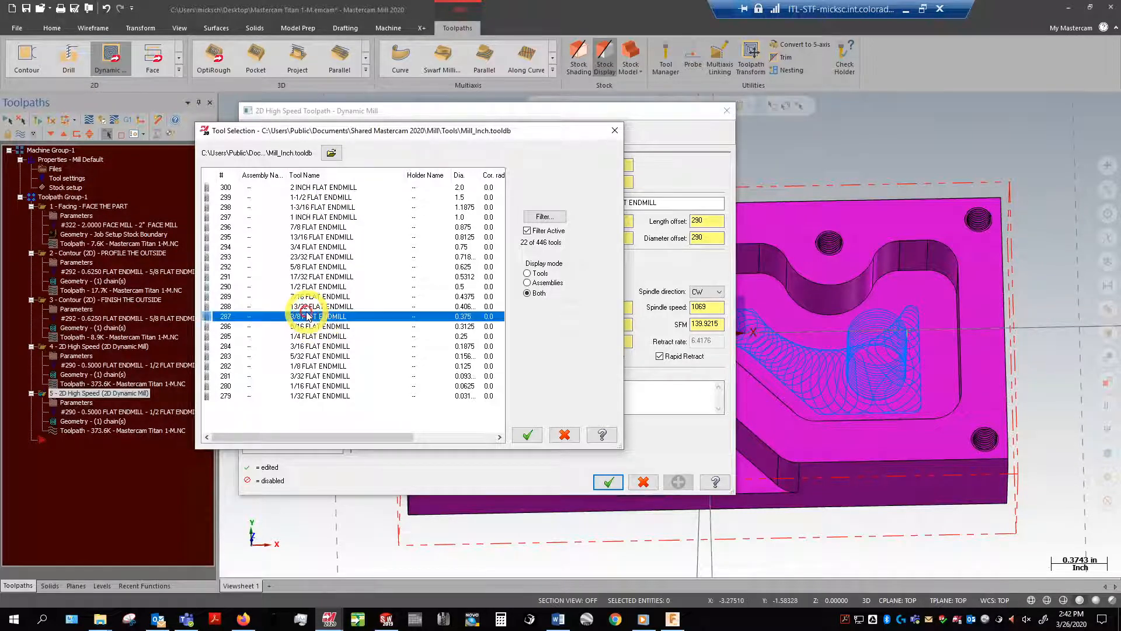
click(528, 434)
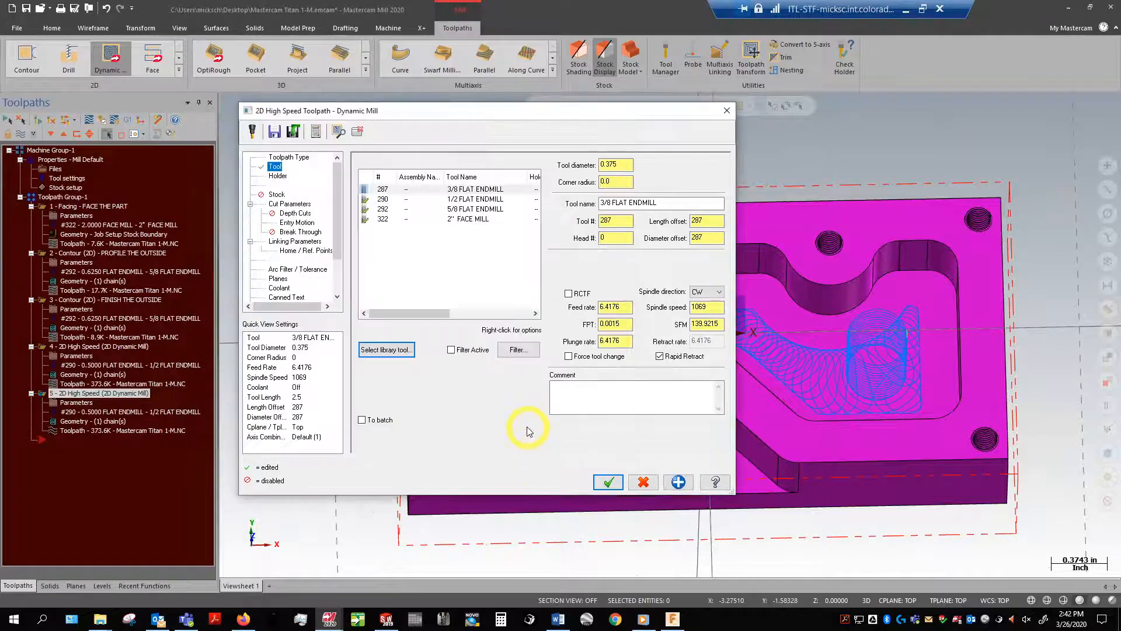
Enable rest material computed from all previous operations in the copied dynamic mill operation and set its entry method to Plunge only
click(277, 195)
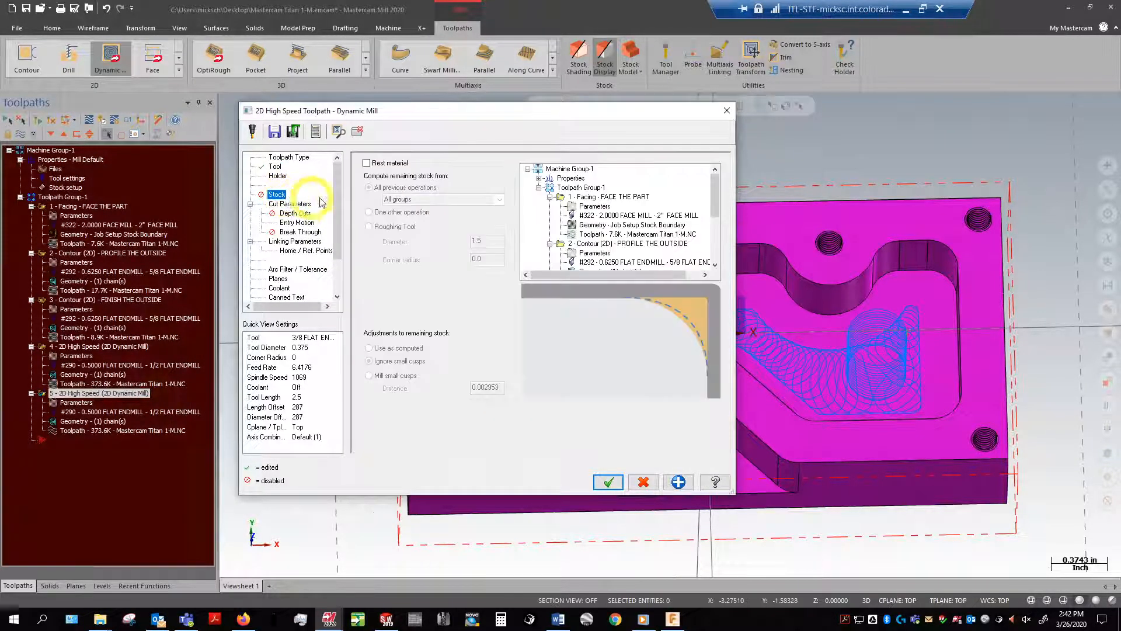
click(366, 164)
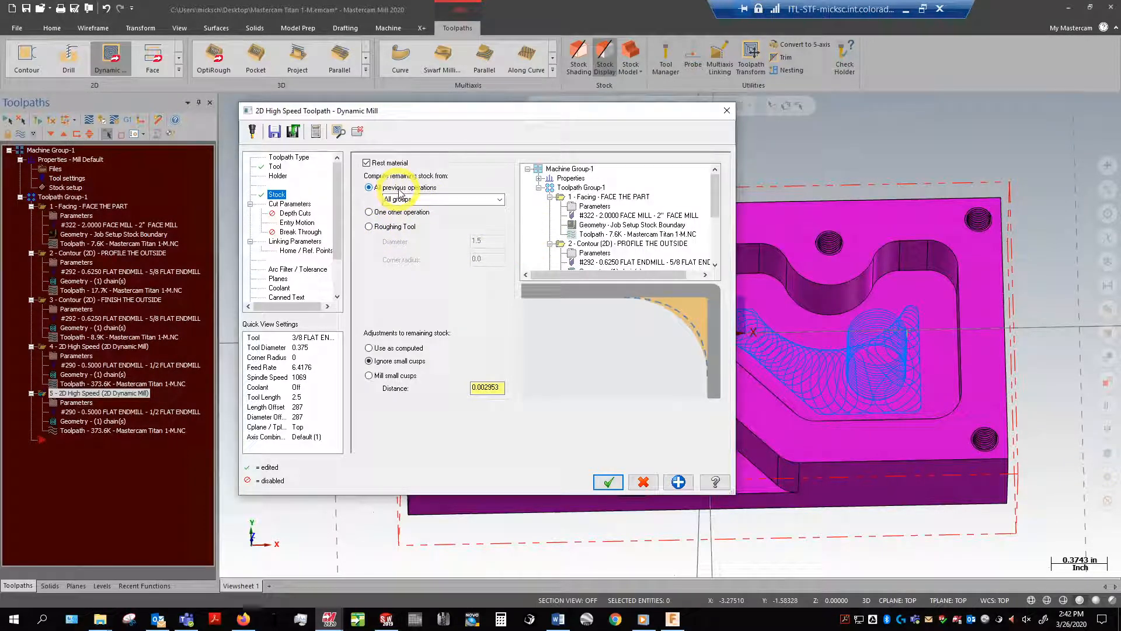
click(303, 225)
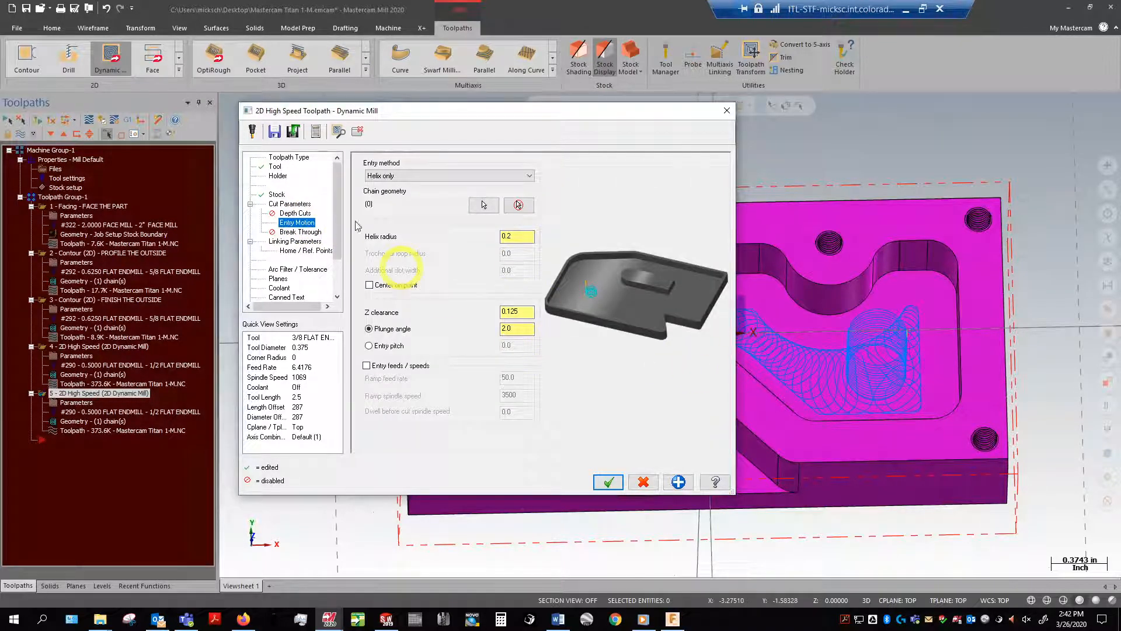
click(421, 178)
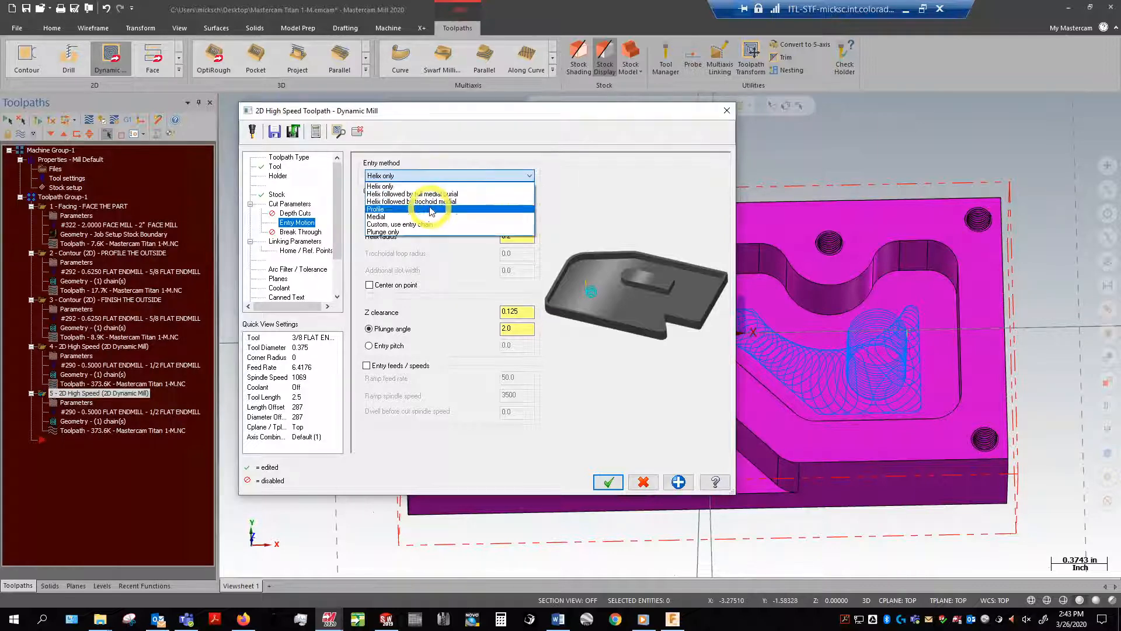
click(433, 231)
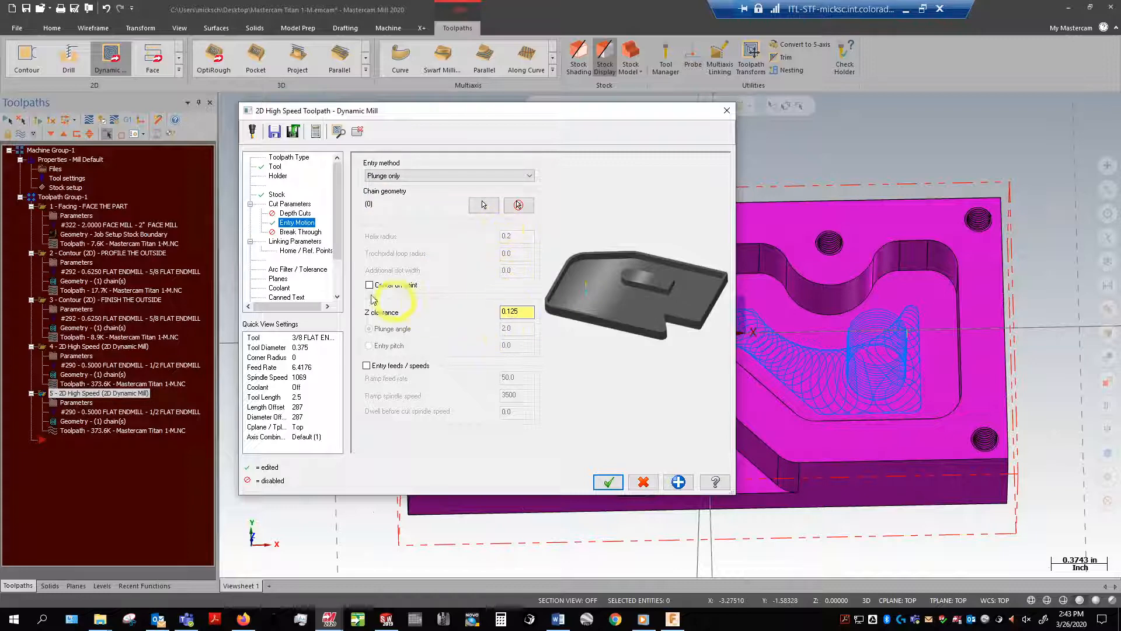
Check the linking parameters and set the cutting stepover to 60 percent
click(292, 241)
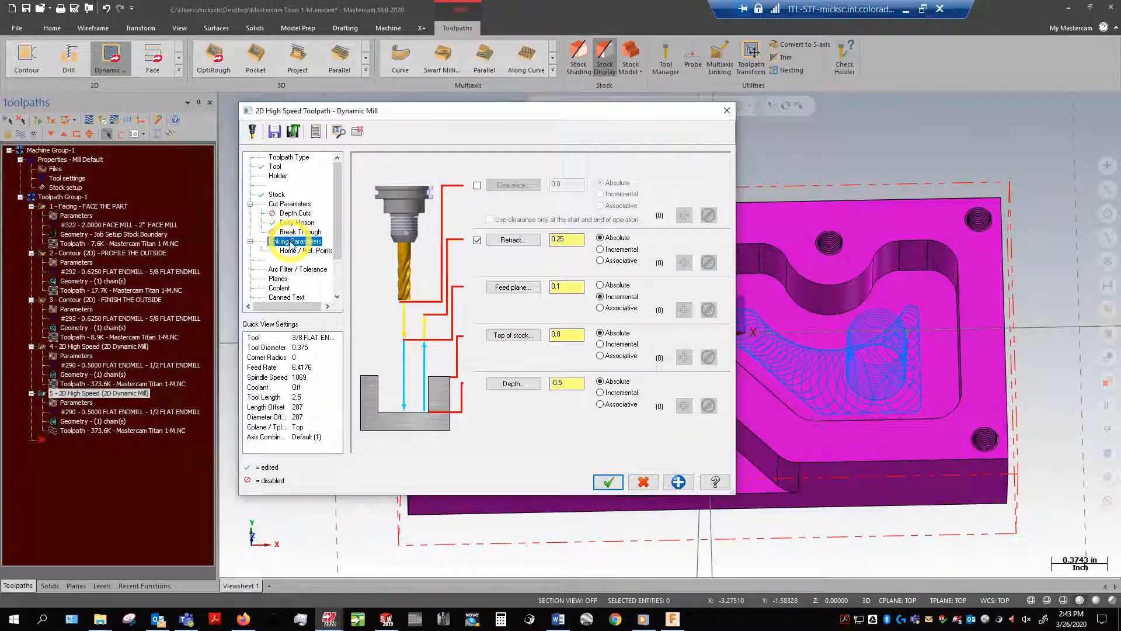
click(290, 205)
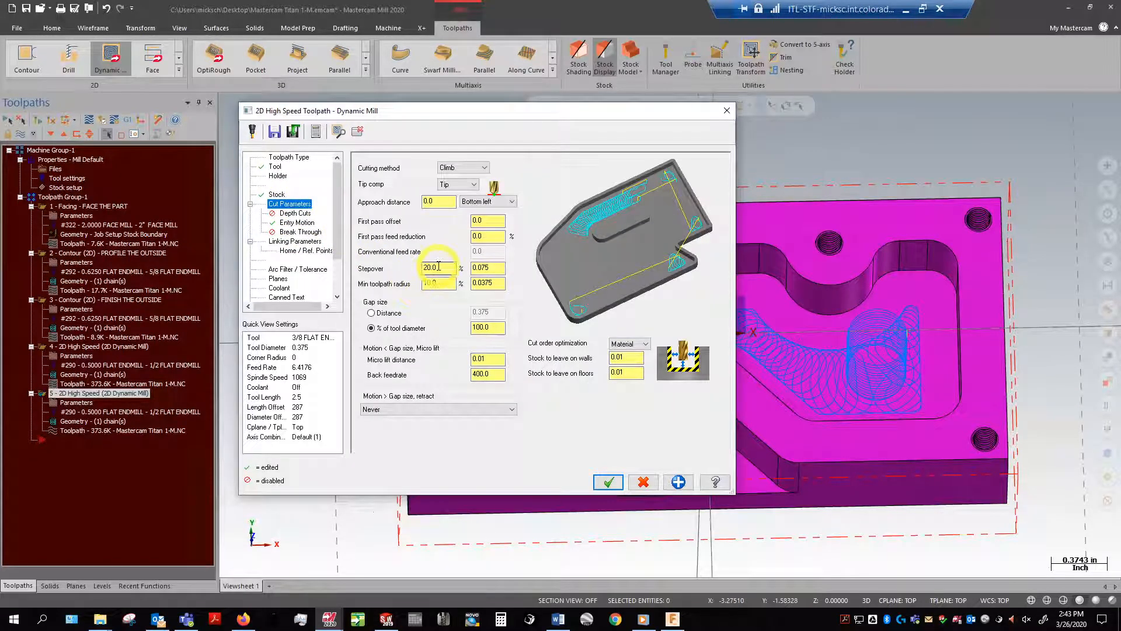
drag(438, 267, 407, 258)
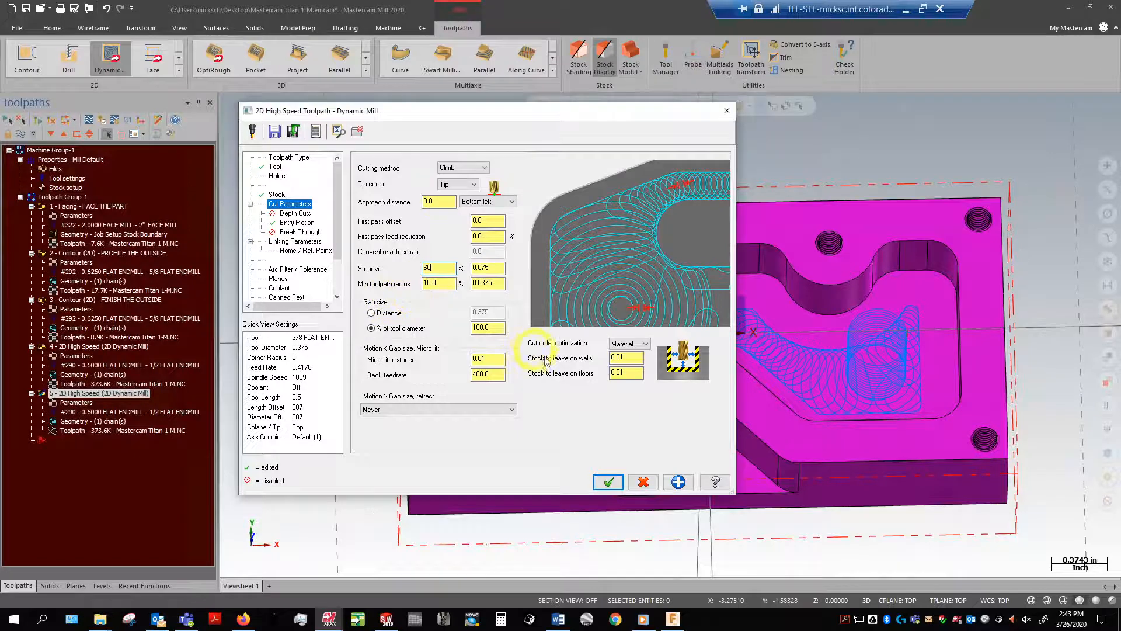
text(60)
Set the stock to leave to 0.005 on the walls and 0.0 on the floors
click(618, 355)
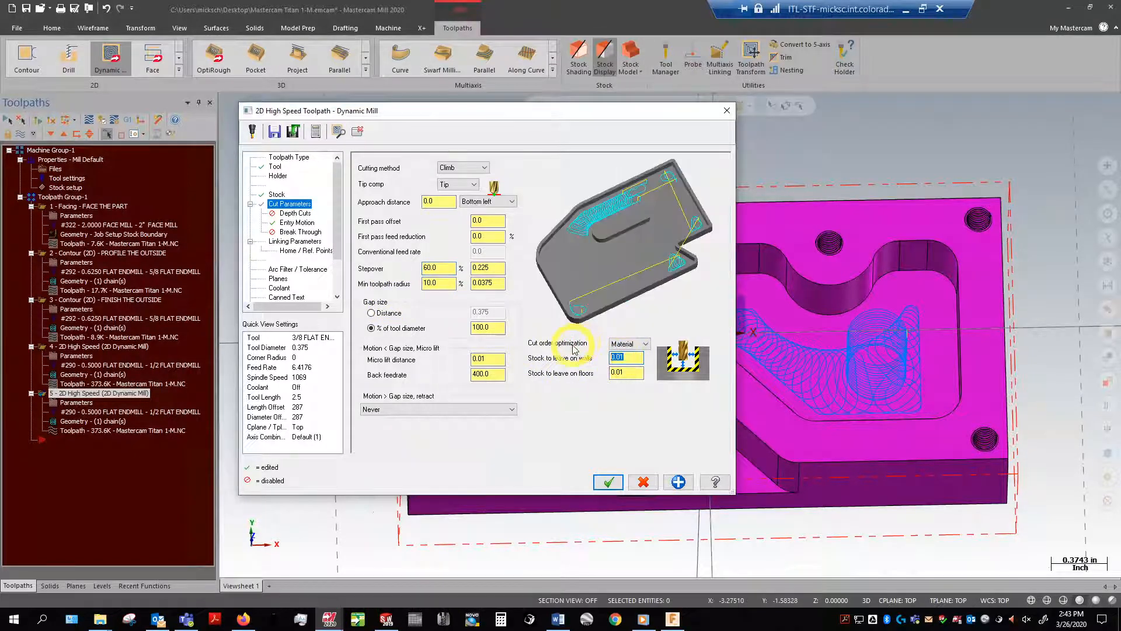
text(0.0)
click(624, 372)
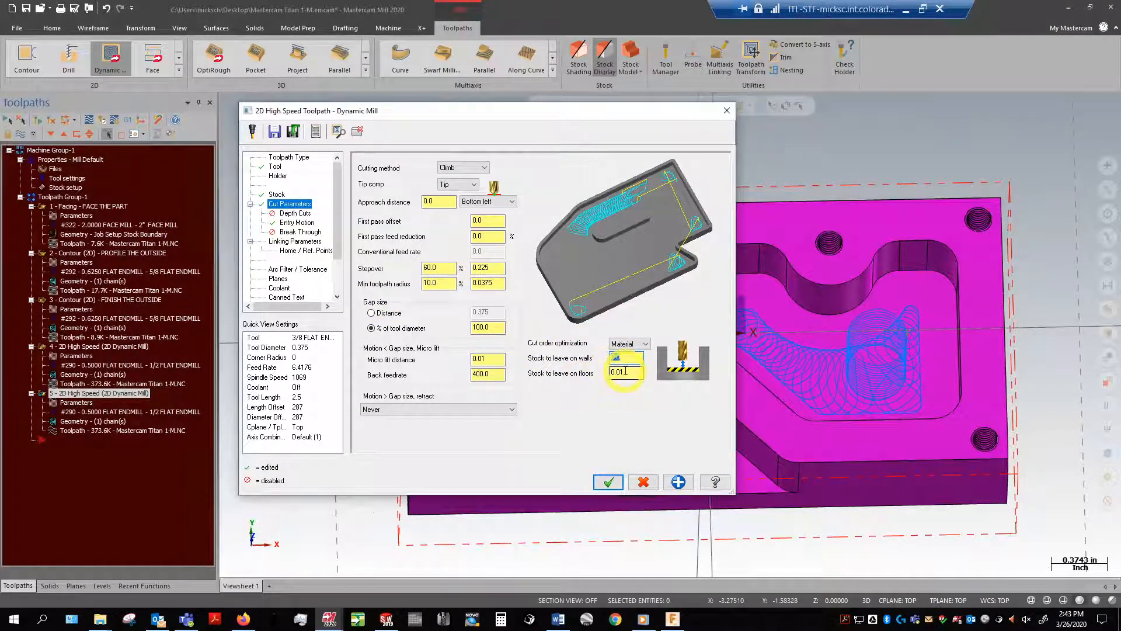
drag(623, 371, 582, 380)
text(0.0)
key(Return)
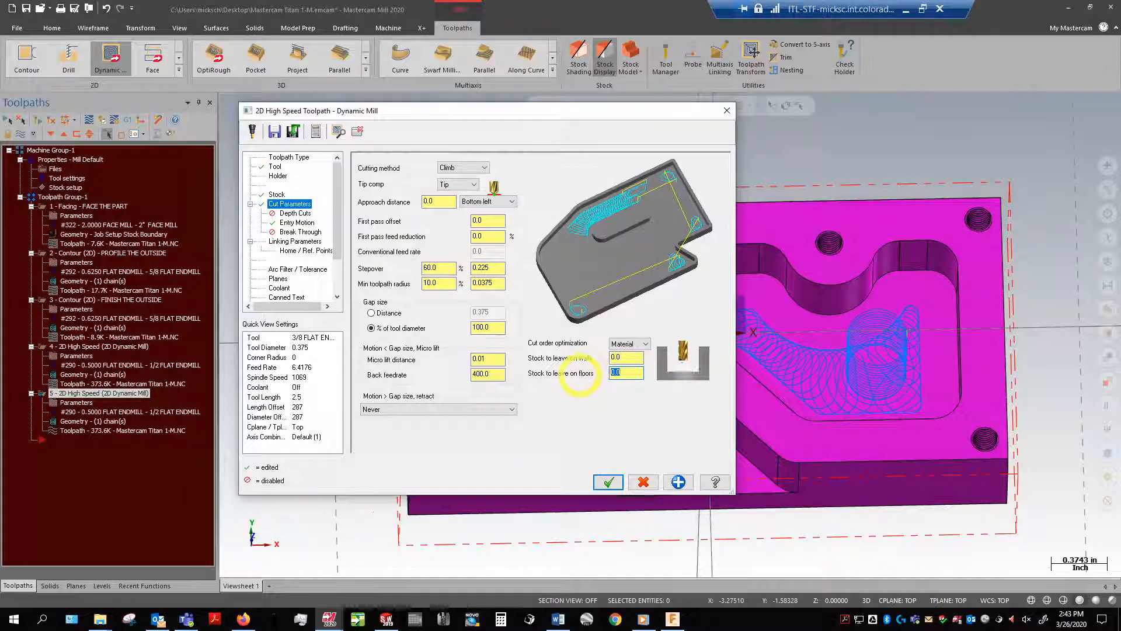
click(667, 332)
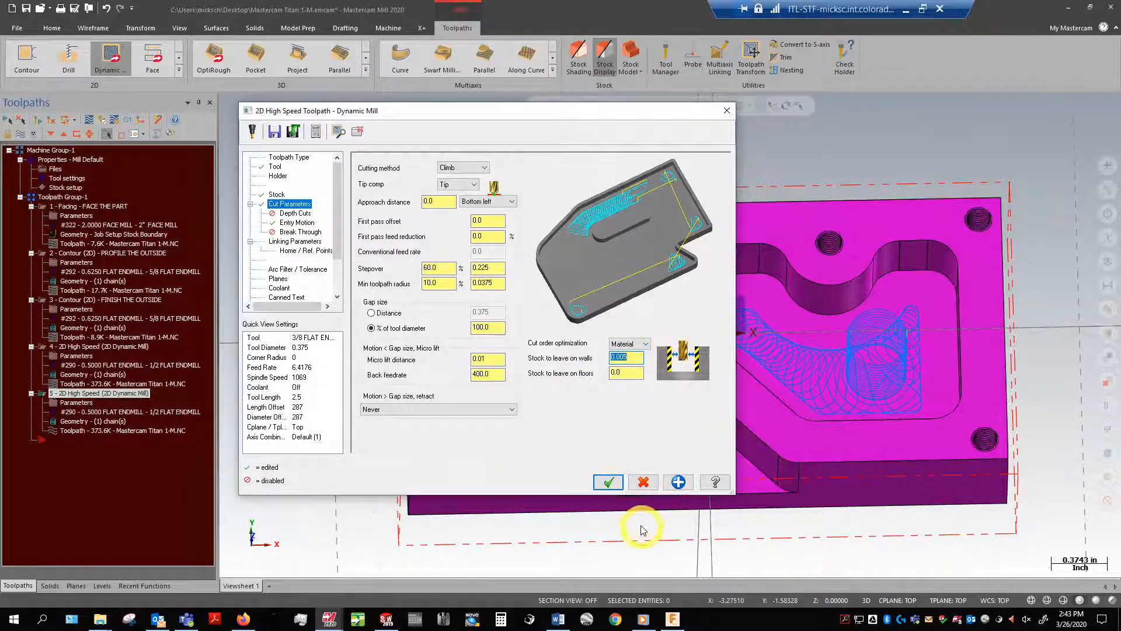
Accept the edited dynamic mill parameters and regenerate the operation's toolpath
click(615, 483)
click(617, 485)
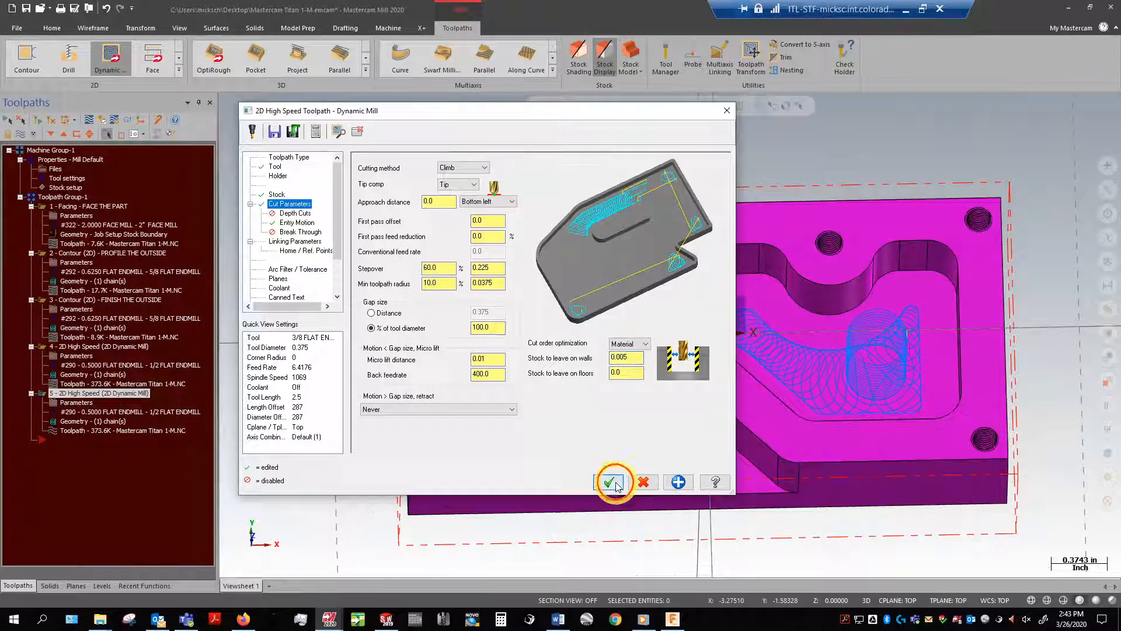
click(51, 120)
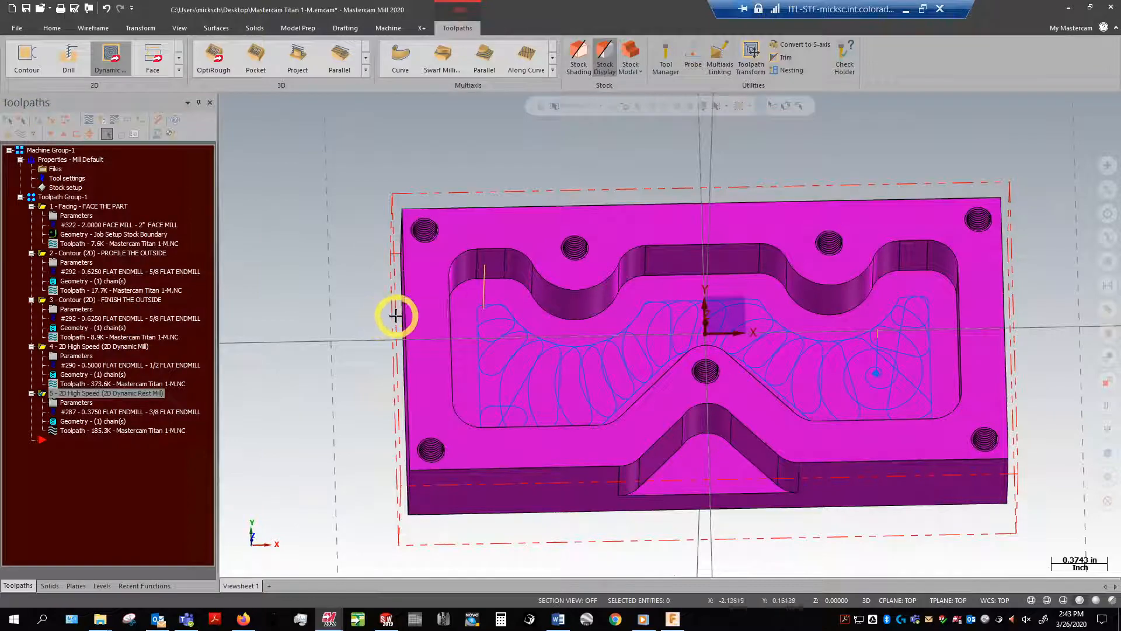
Backplot the 3/8 endmill rest toolpath at a slightly raised speed, watch it from several angles, and close the backplot
scroll(697, 155, down, 1)
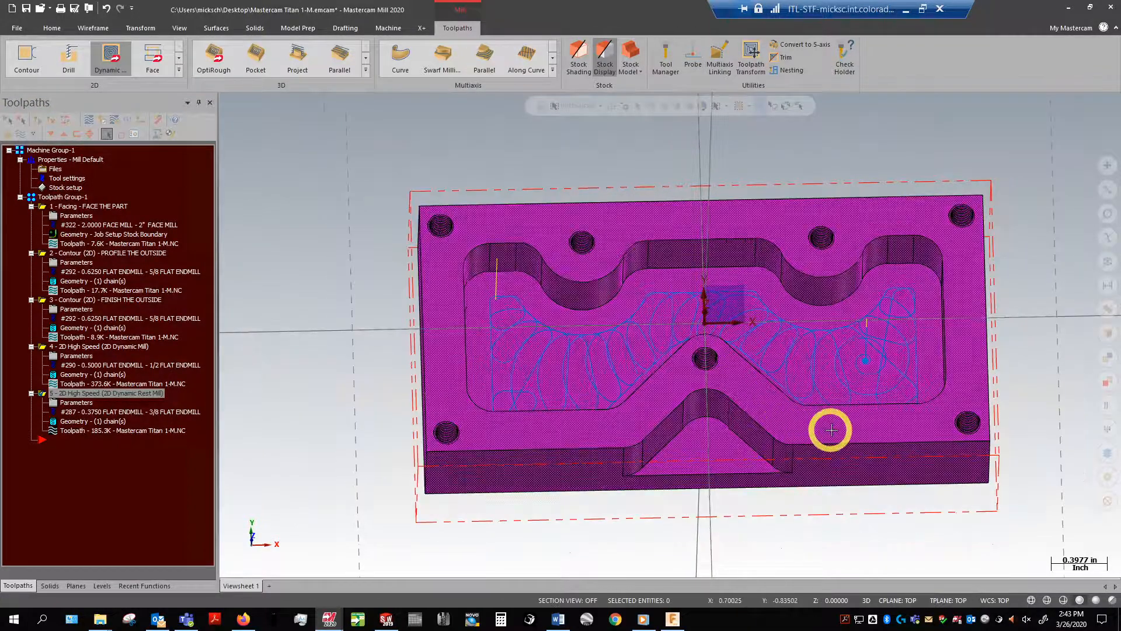
middle_drag(863, 440, 893, 451)
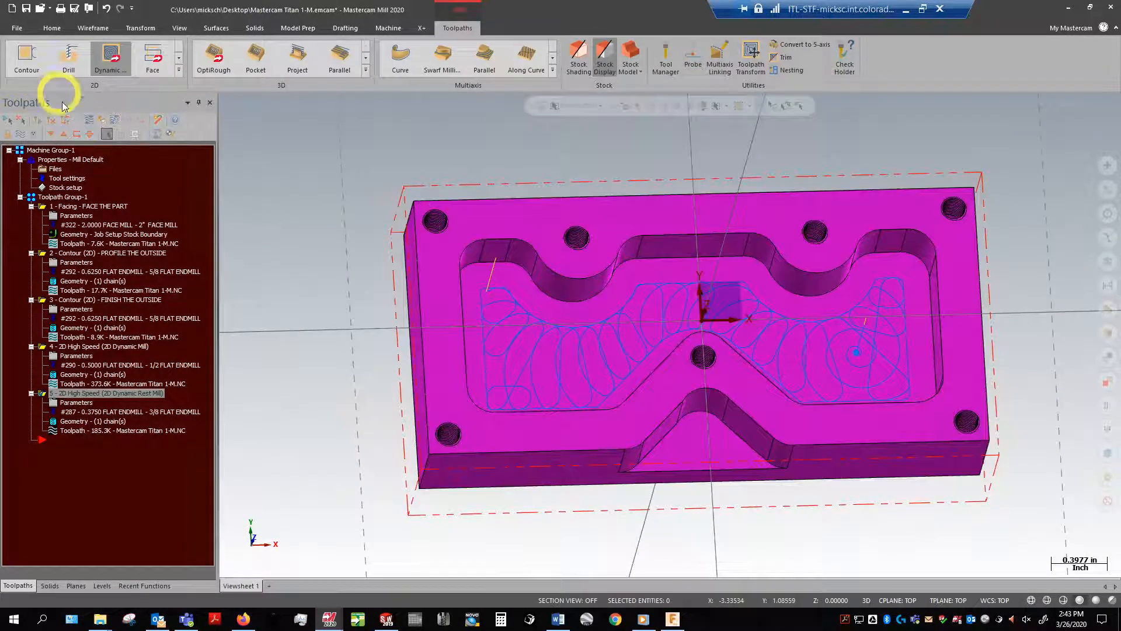
click(91, 119)
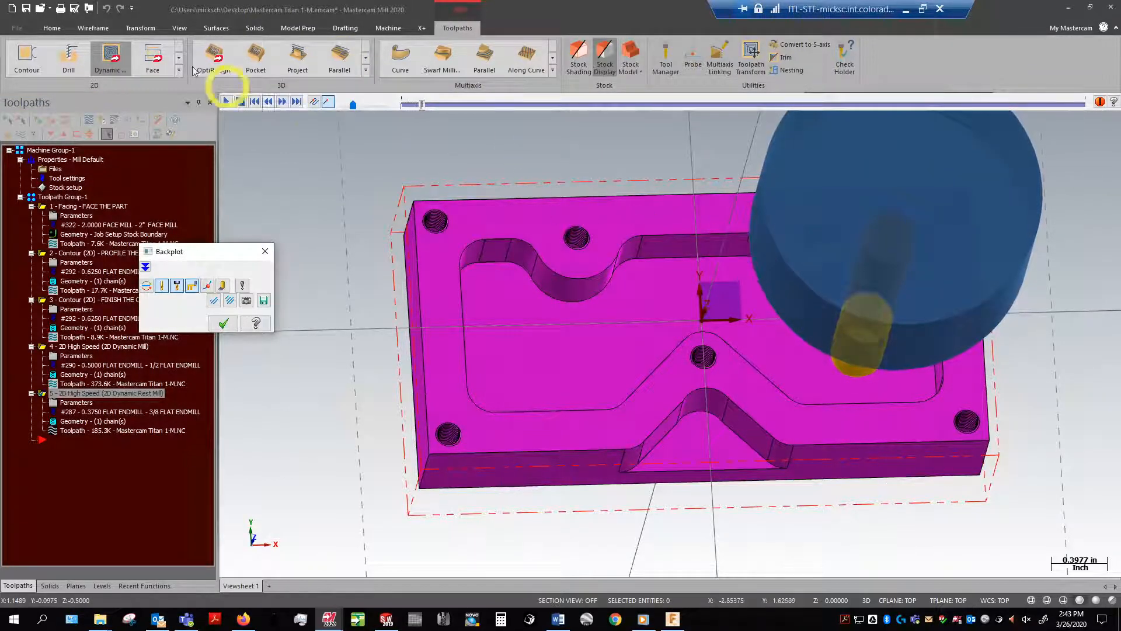
click(226, 105)
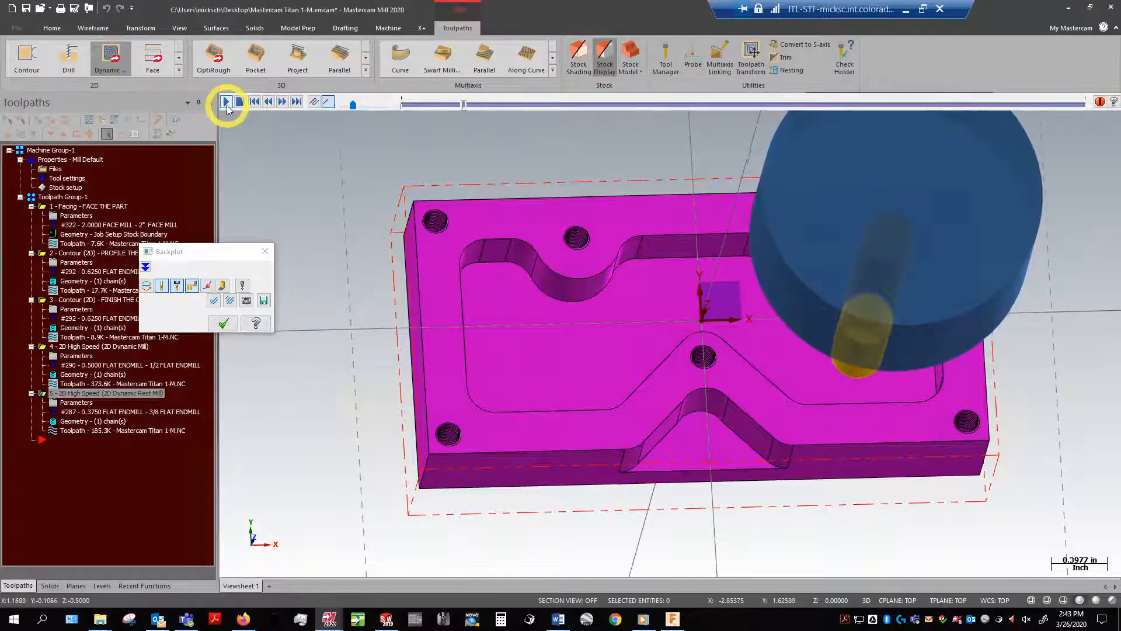
middle_drag(1007, 332, 996, 278)
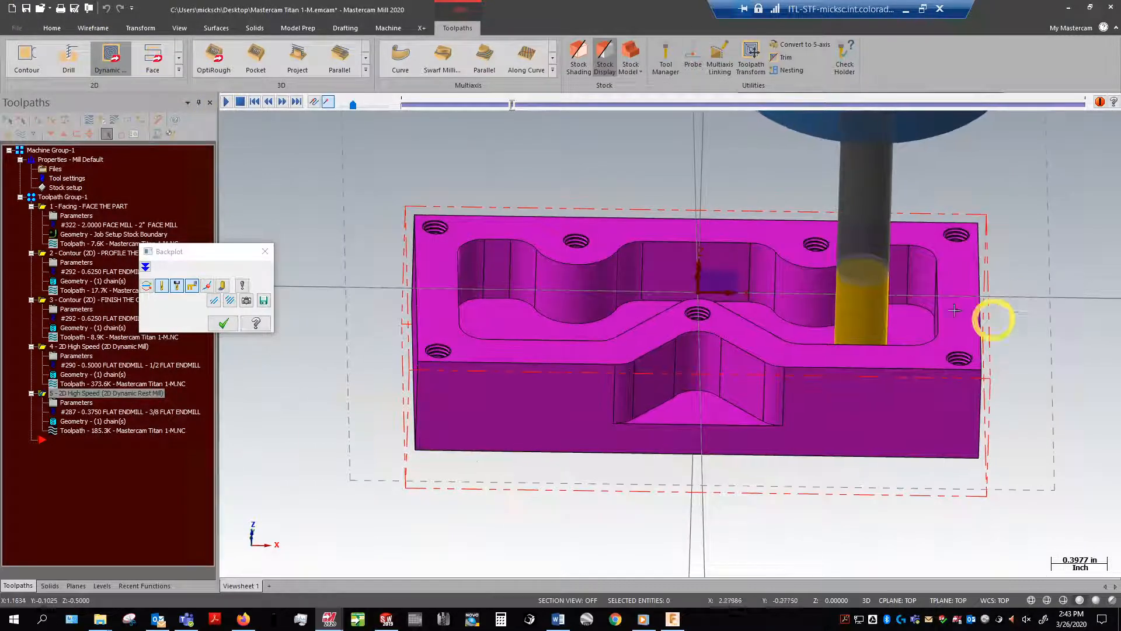
click(369, 107)
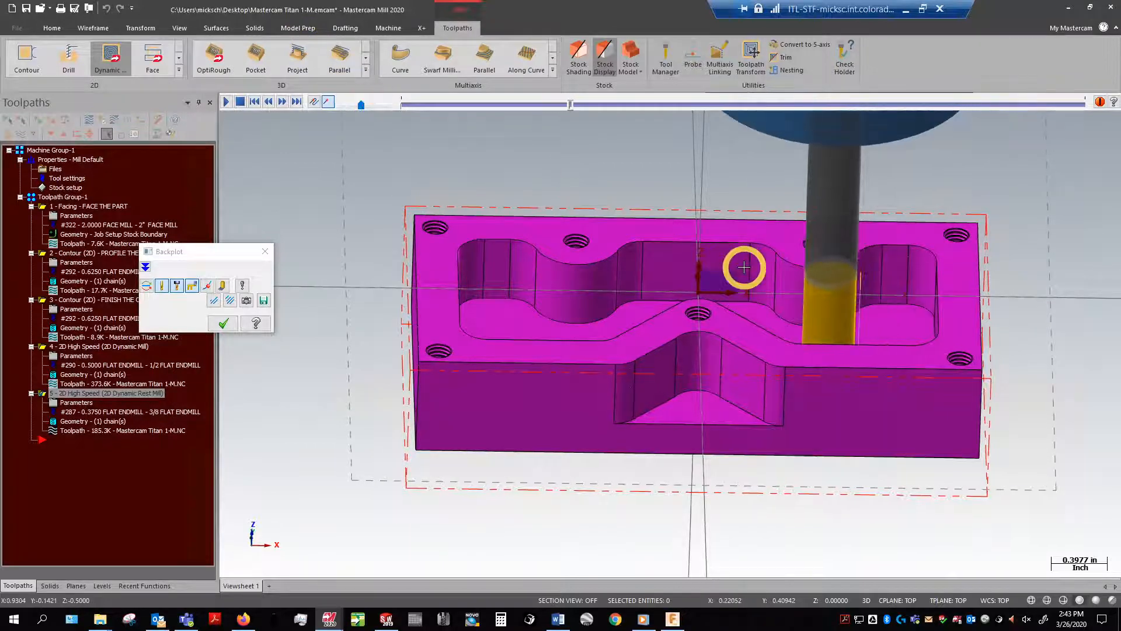
middle_drag(746, 265, 738, 373)
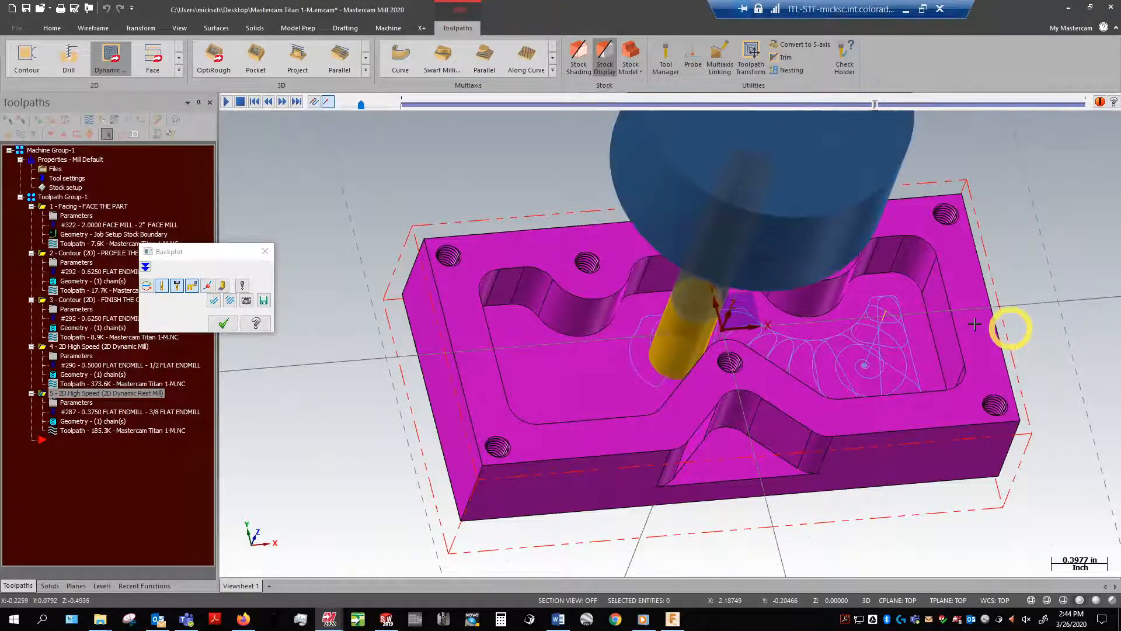
click(265, 252)
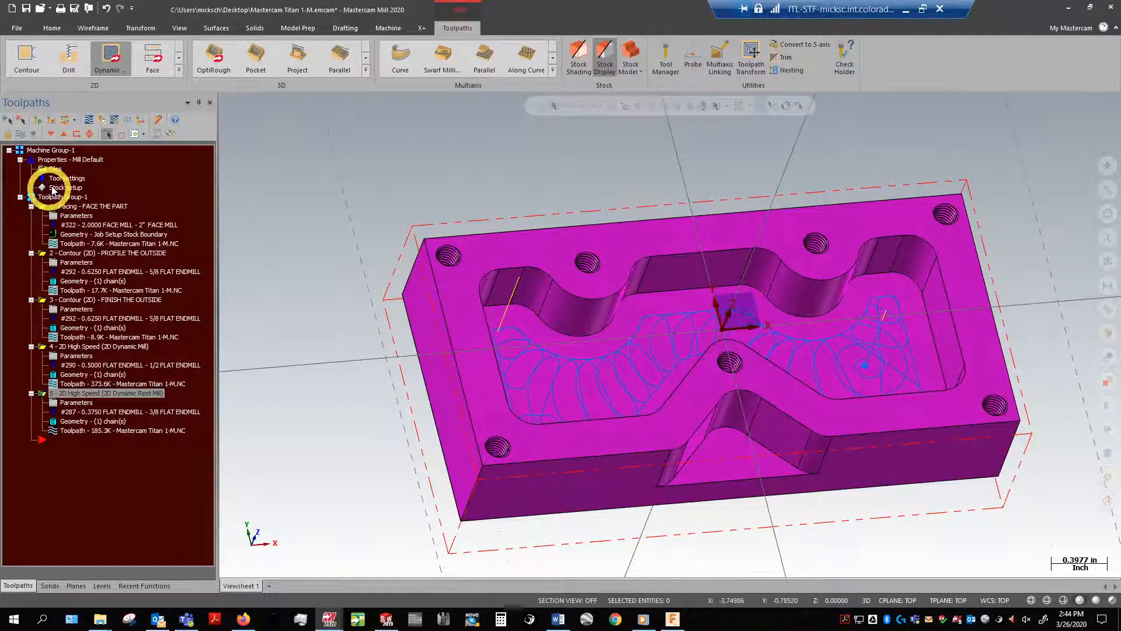
Verify all operations of the machine group in the simulator, raising the playback speed during the run
click(50, 150)
click(93, 116)
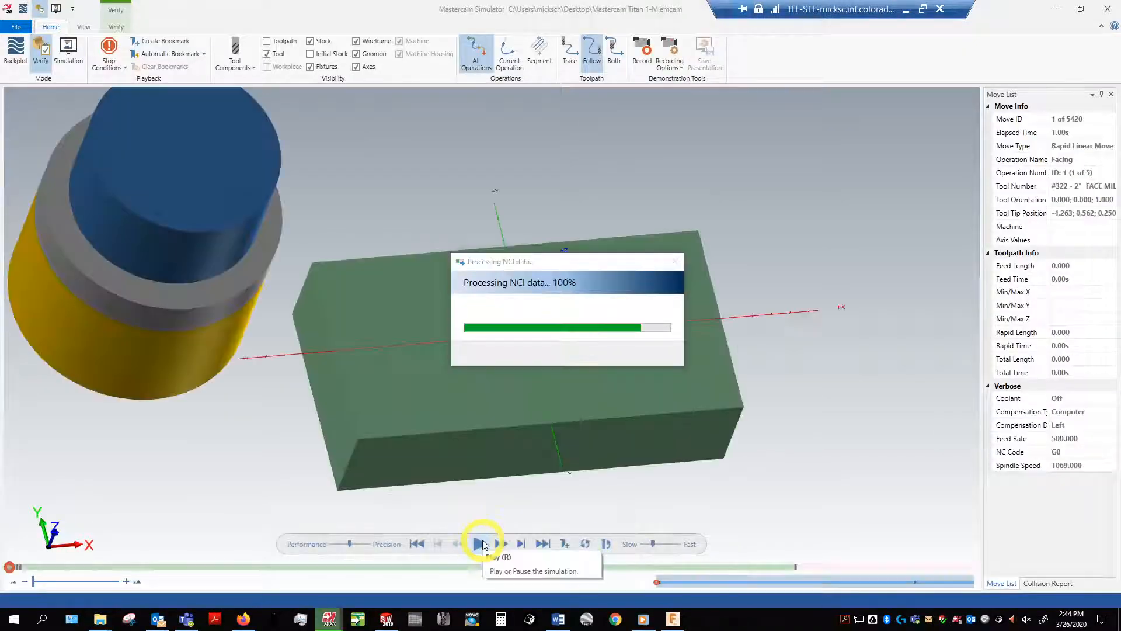
click(482, 543)
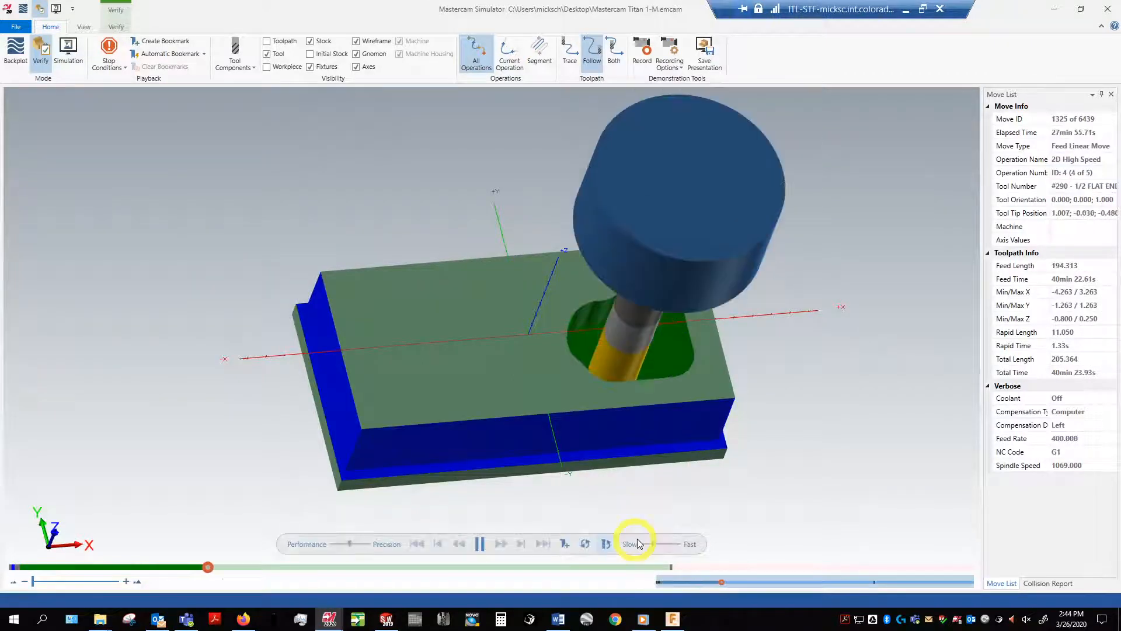
drag(639, 543, 663, 546)
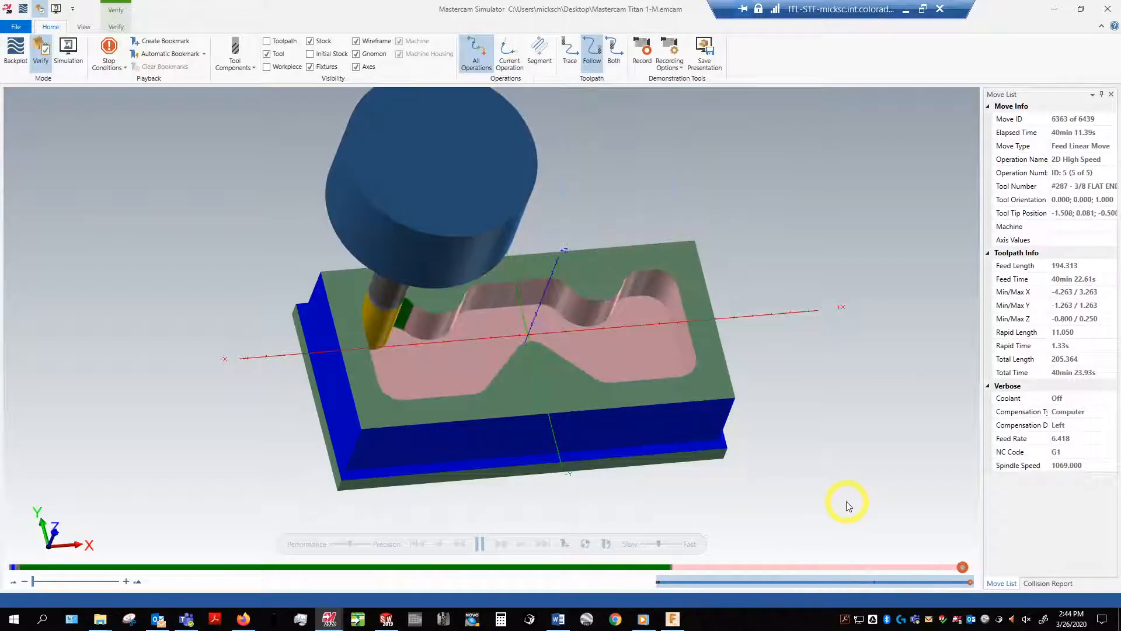
Inspect the pocket's walls and floor up close on the simulated stock and dismiss the calendar reminders
middle_drag(699, 368, 647, 323)
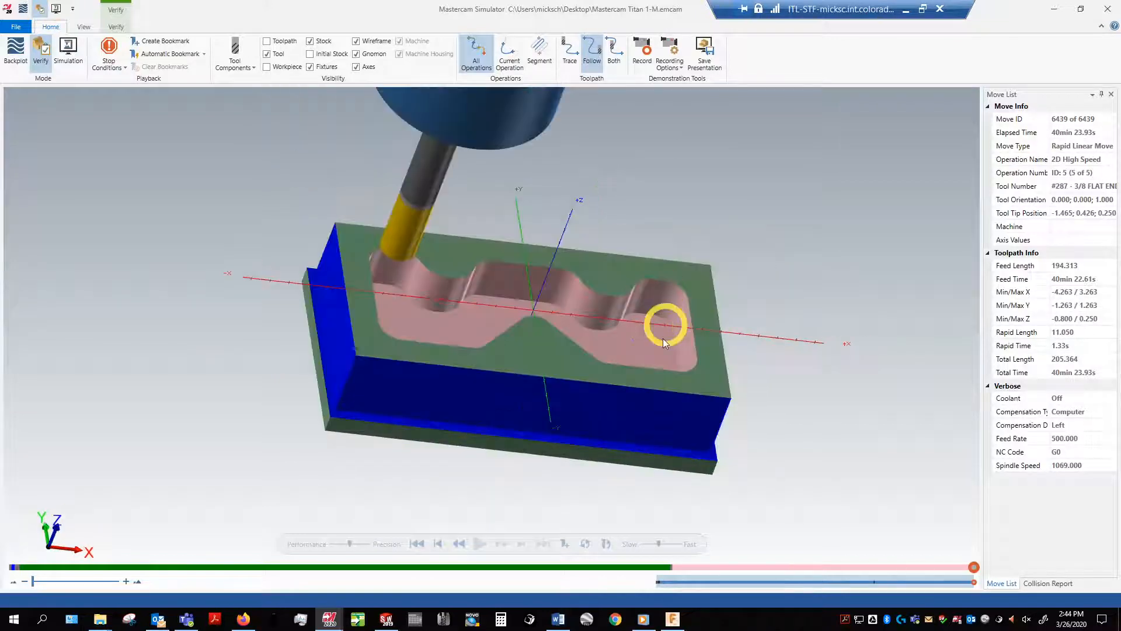
scroll(663, 338, up, 5)
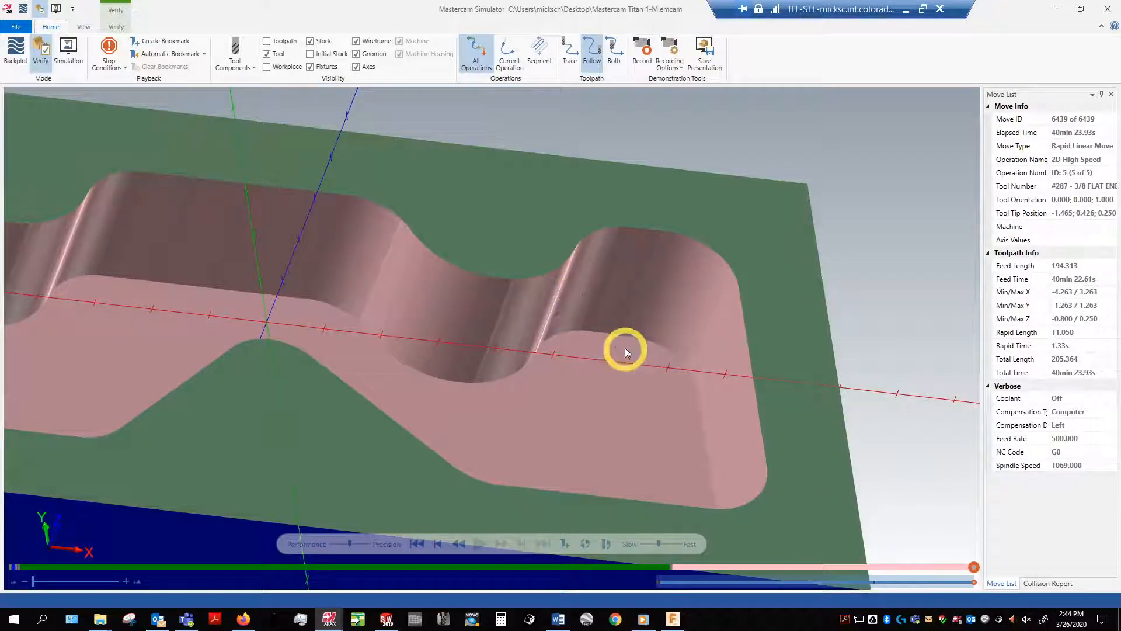
mouse_move(623, 349)
middle_down()
mouse_move(591, 345)
mouse_move(634, 340)
middle_up()
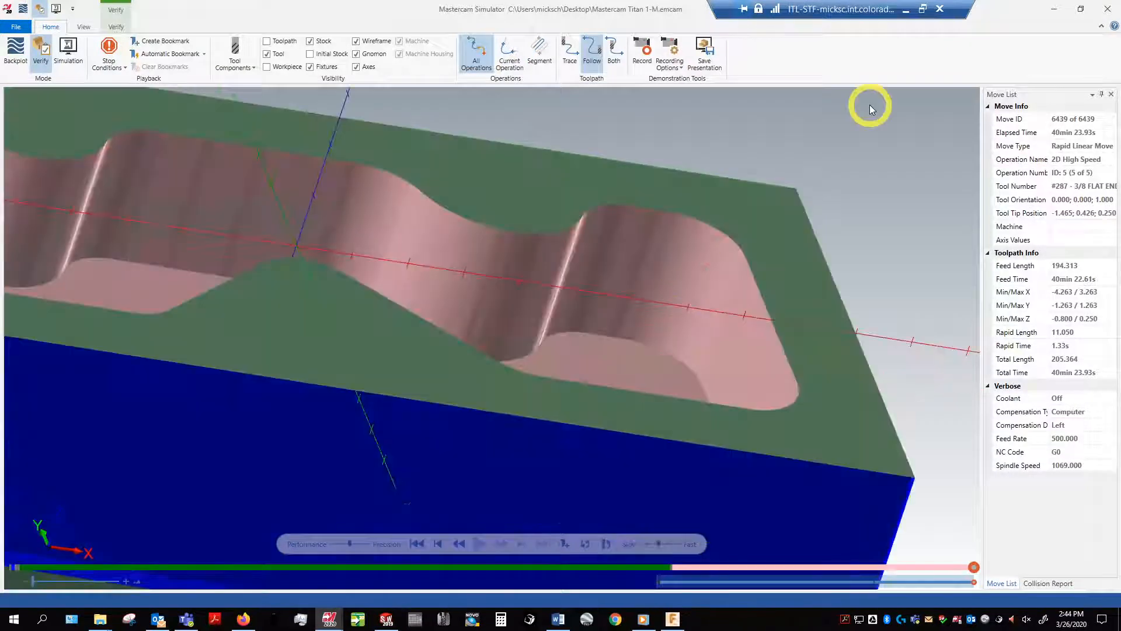
middle_drag(879, 140, 867, 166)
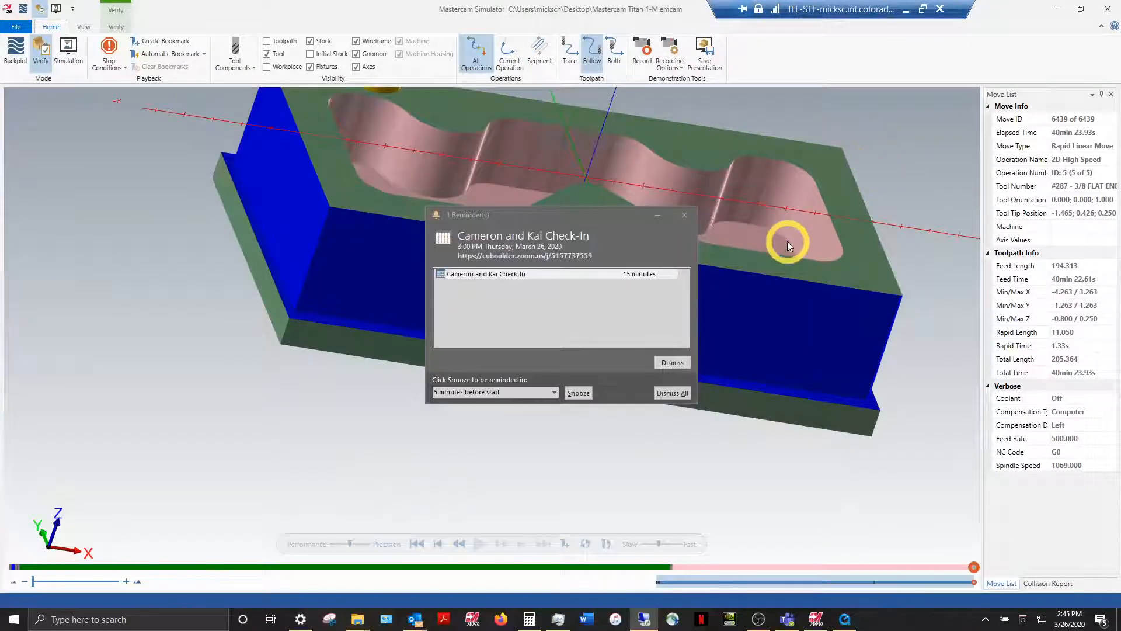
click(677, 394)
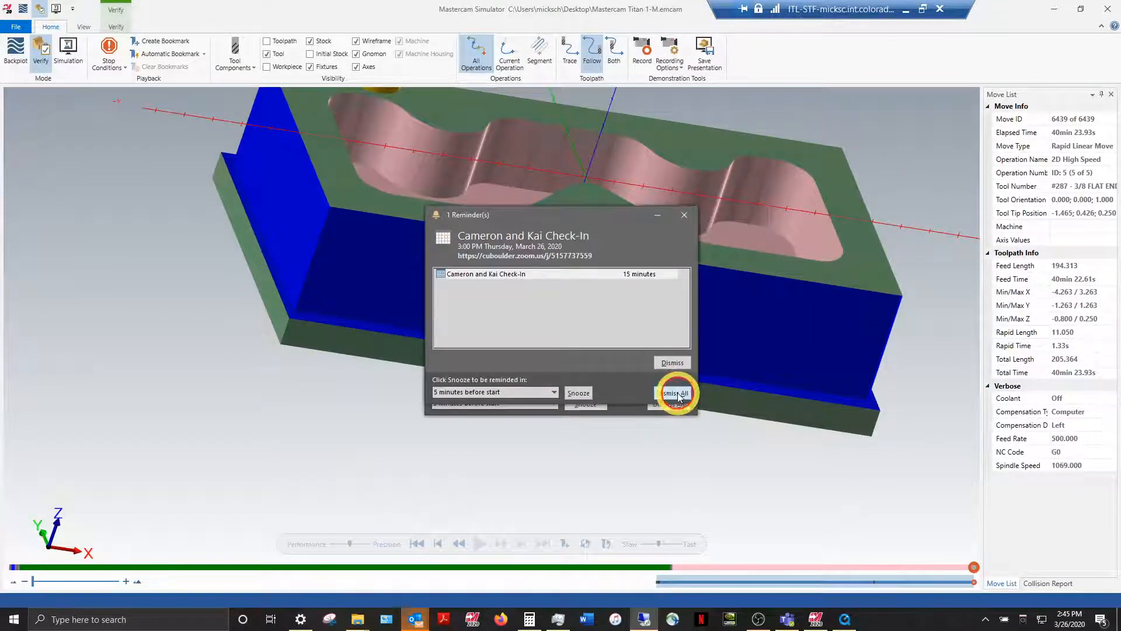
click(670, 404)
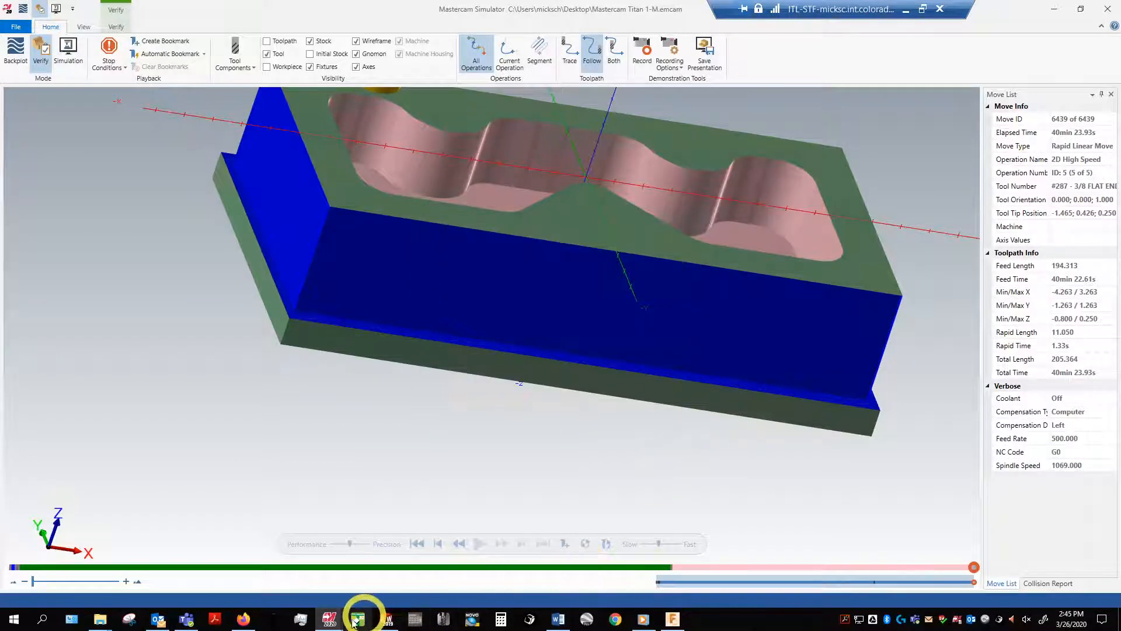
Switch back to the main Mastercam window and save the part file
mouse_move(330, 623)
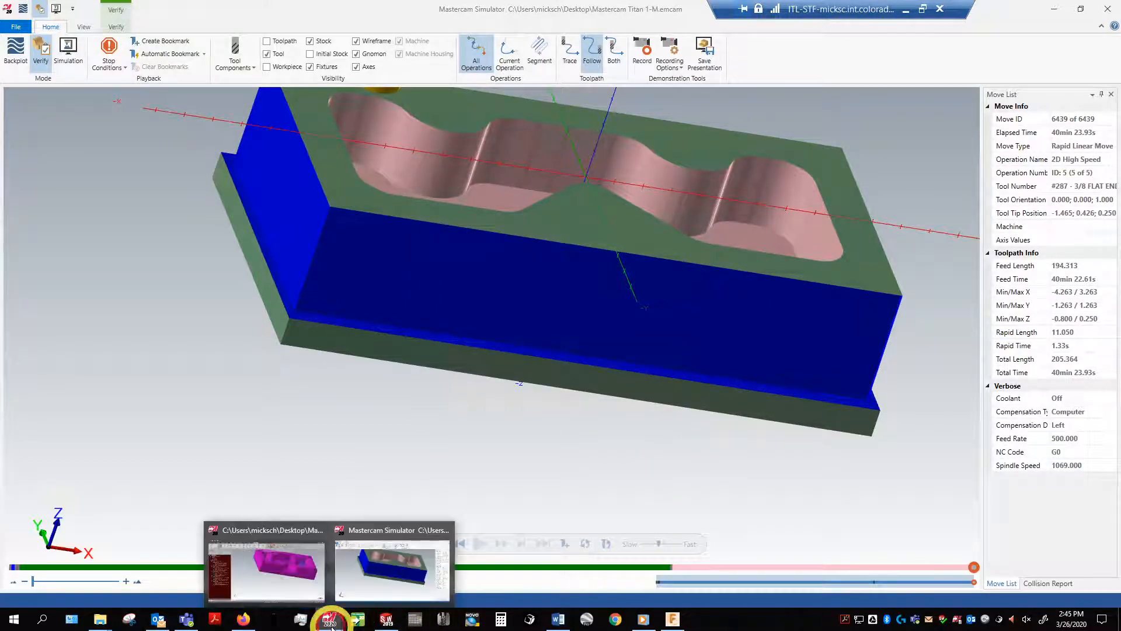
click(274, 585)
middle_drag(520, 538, 869, 167)
scroll(840, 125, up, 1)
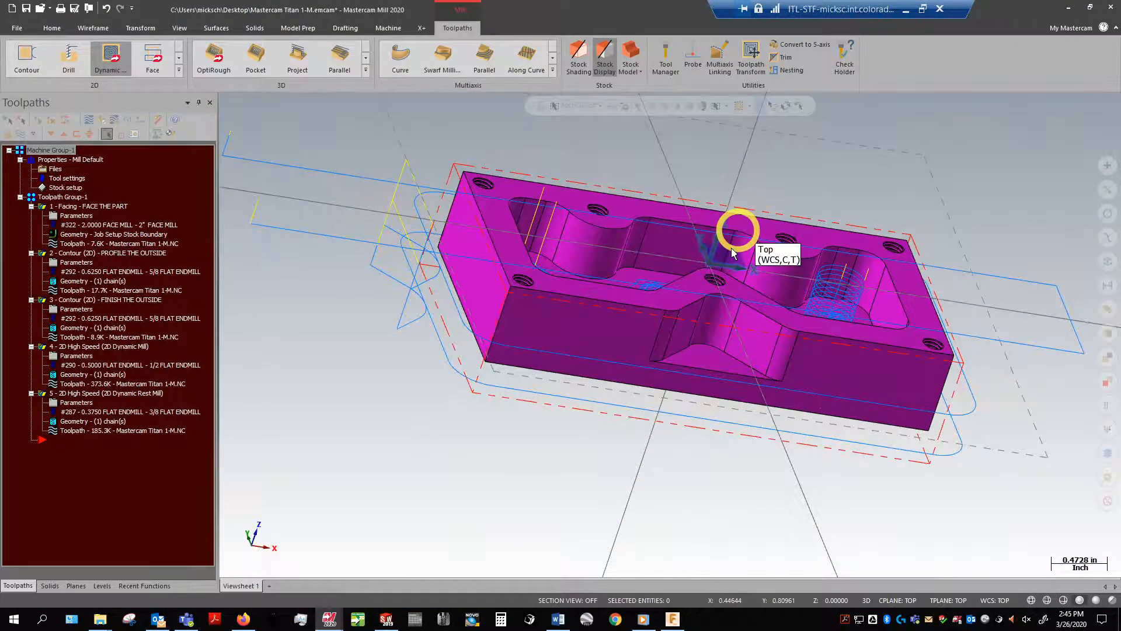
click(28, 11)
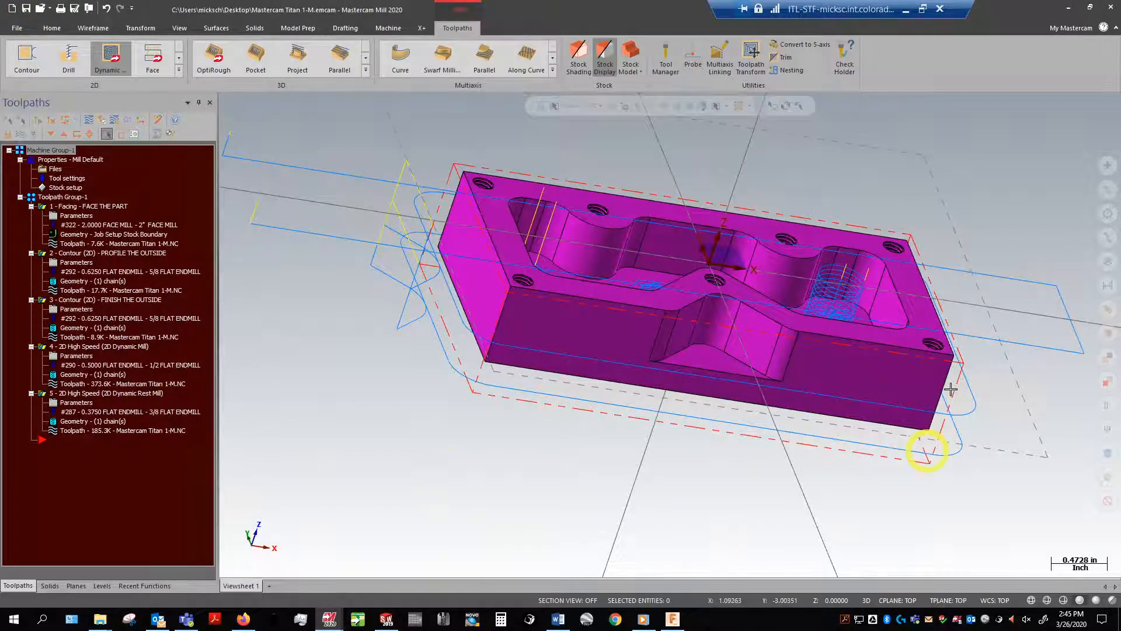
mouse_move(951, 389)
middle_down()
mouse_move(858, 253)
mouse_move(856, 198)
mouse_move(825, 205)
mouse_move(779, 243)
middle_up()
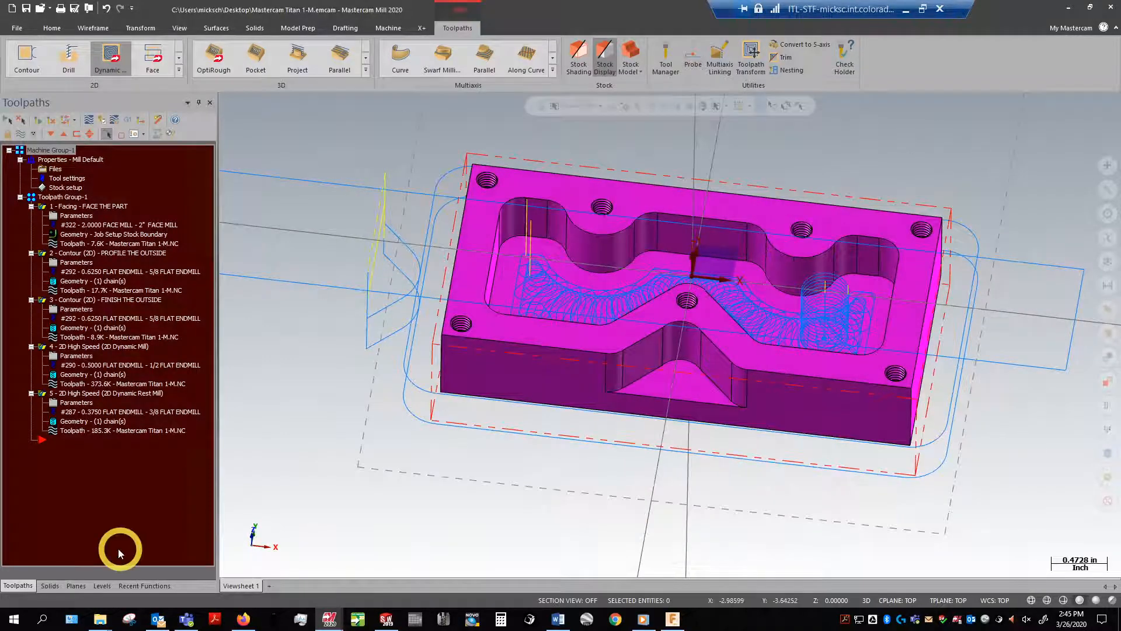
Create a 2D Contour toolpath chained on the full upper edge loop of the pocket
click(23, 55)
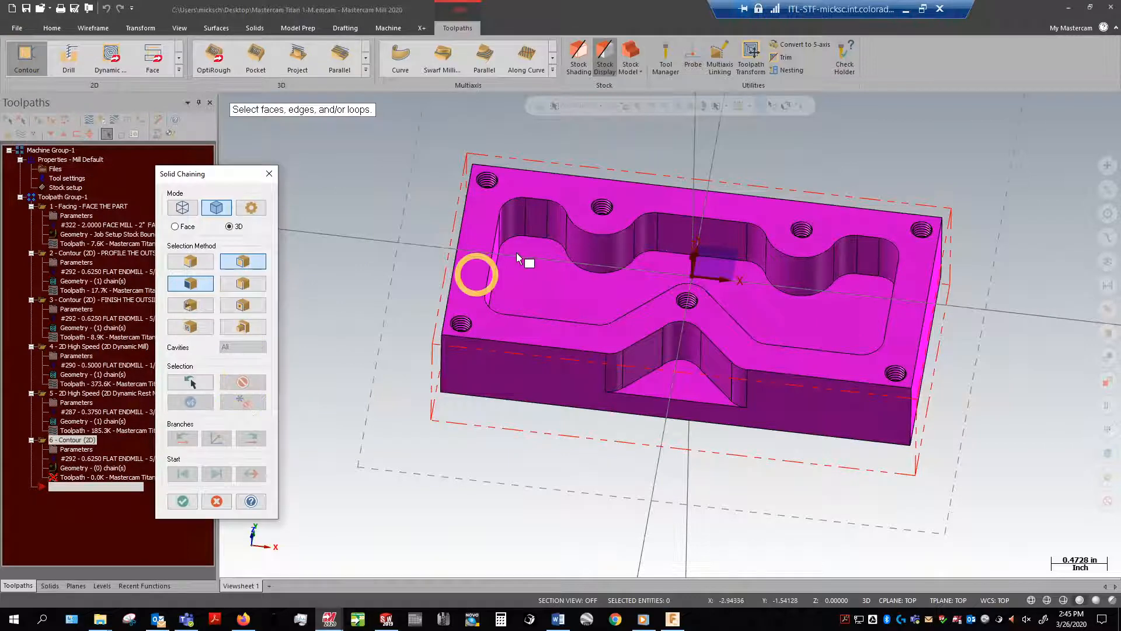
click(588, 226)
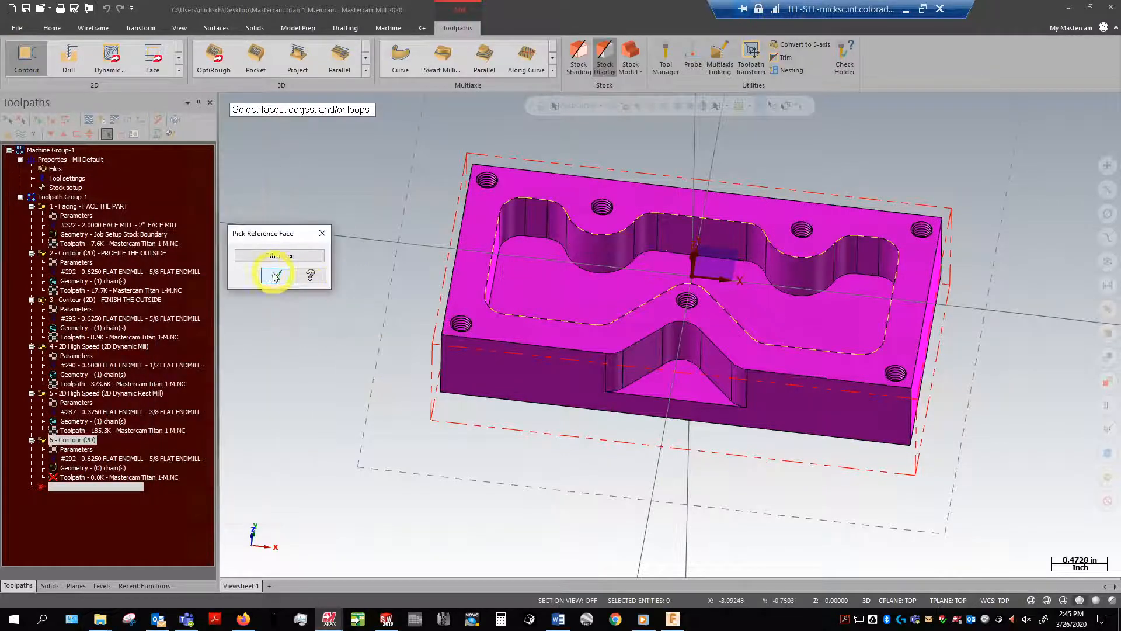
click(276, 276)
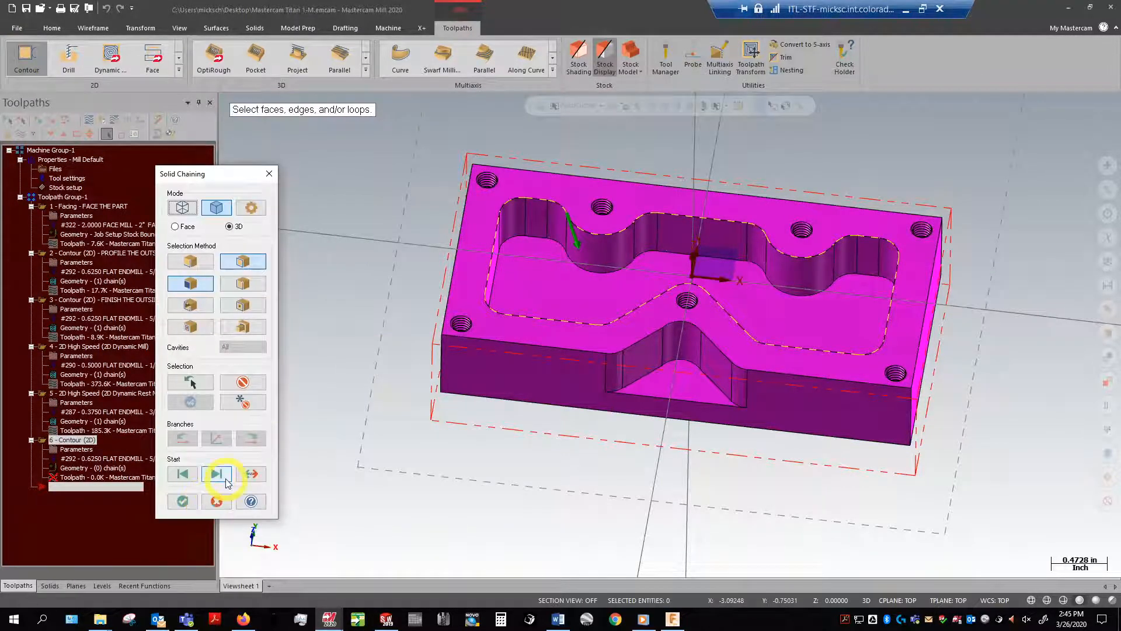
click(205, 503)
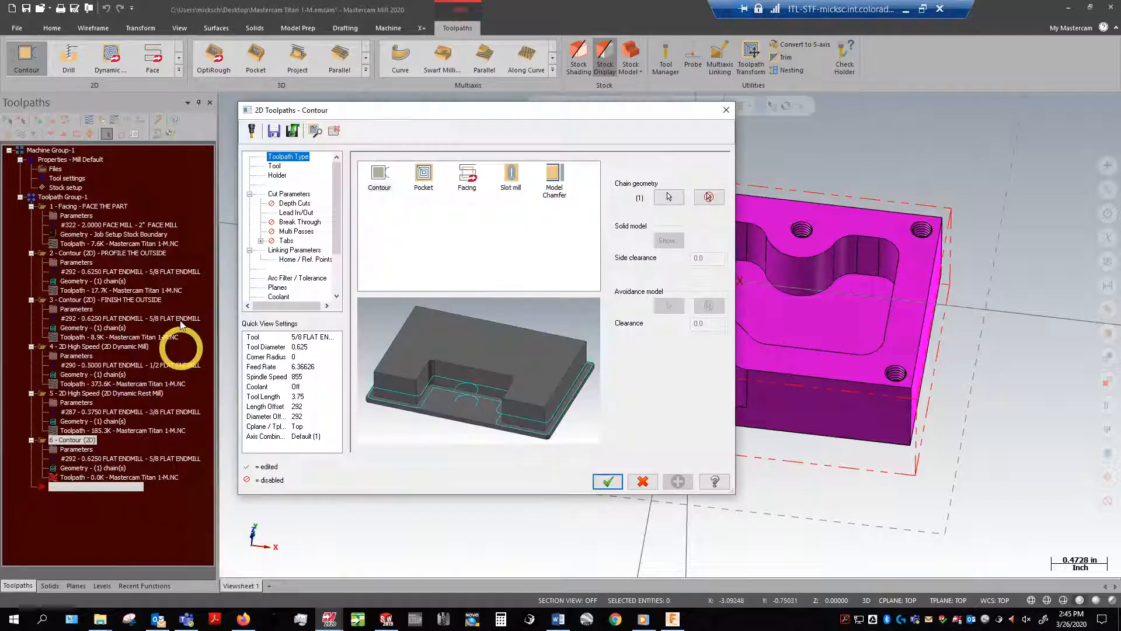
Assign the 3/8 flat endmill to the pocket contour, take a depth of -0.5 from the pocket floor, and generate the toolpath
click(274, 166)
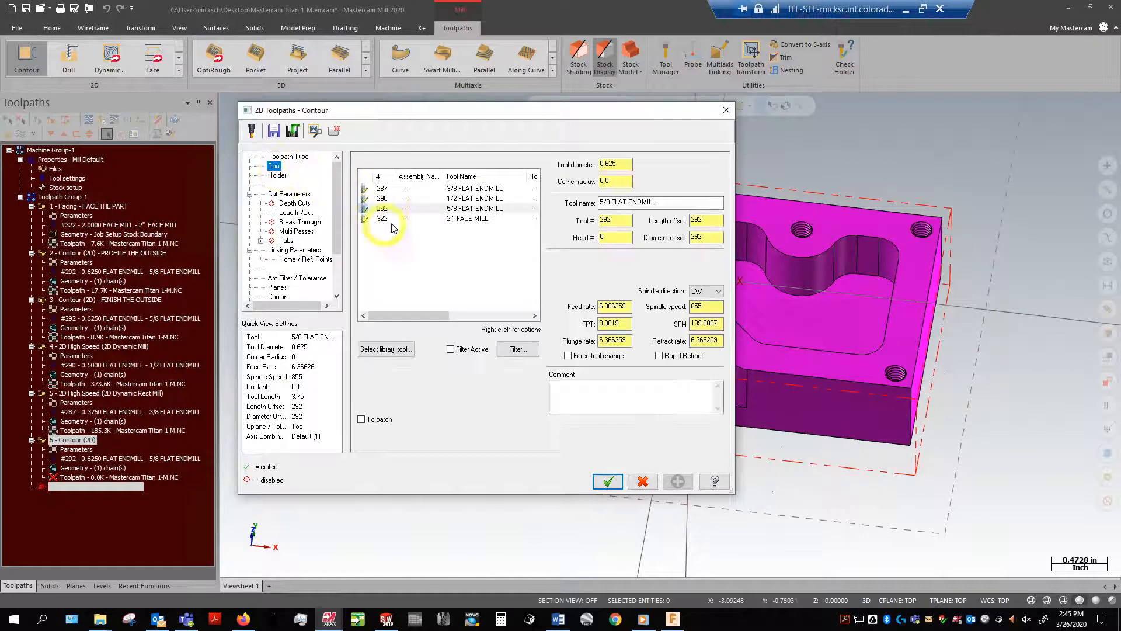
click(455, 190)
click(295, 194)
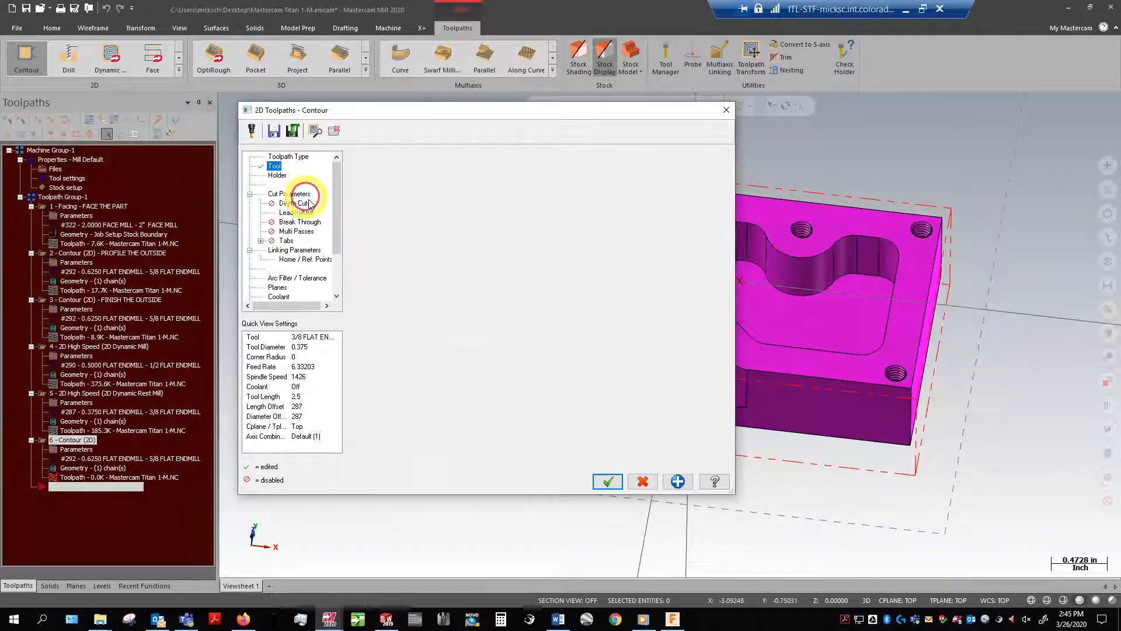
click(294, 249)
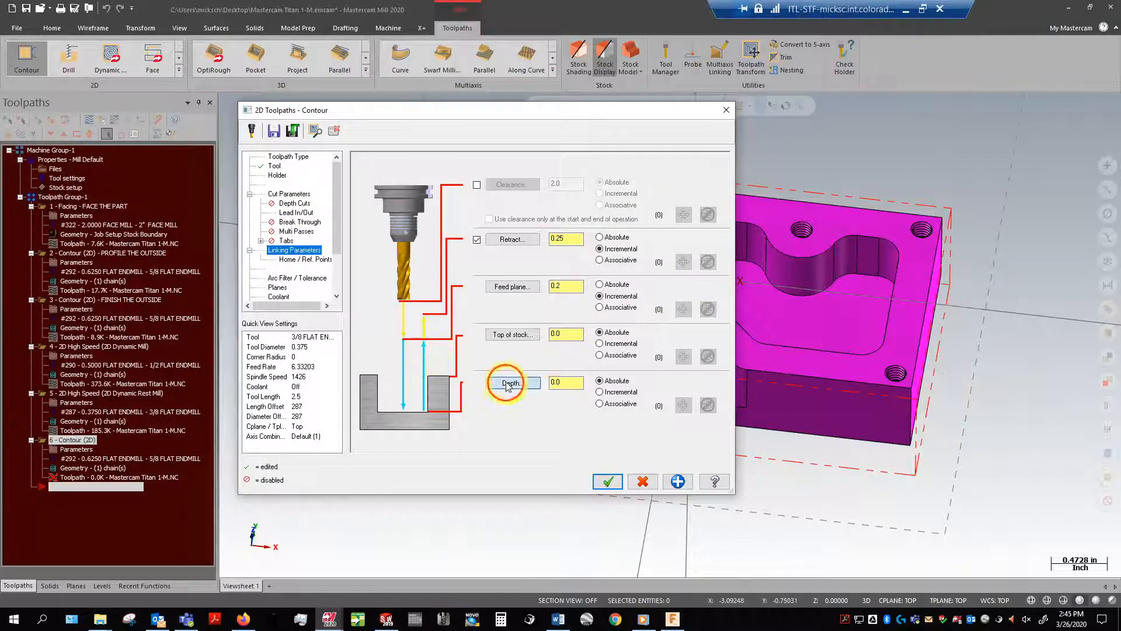
click(508, 385)
click(764, 274)
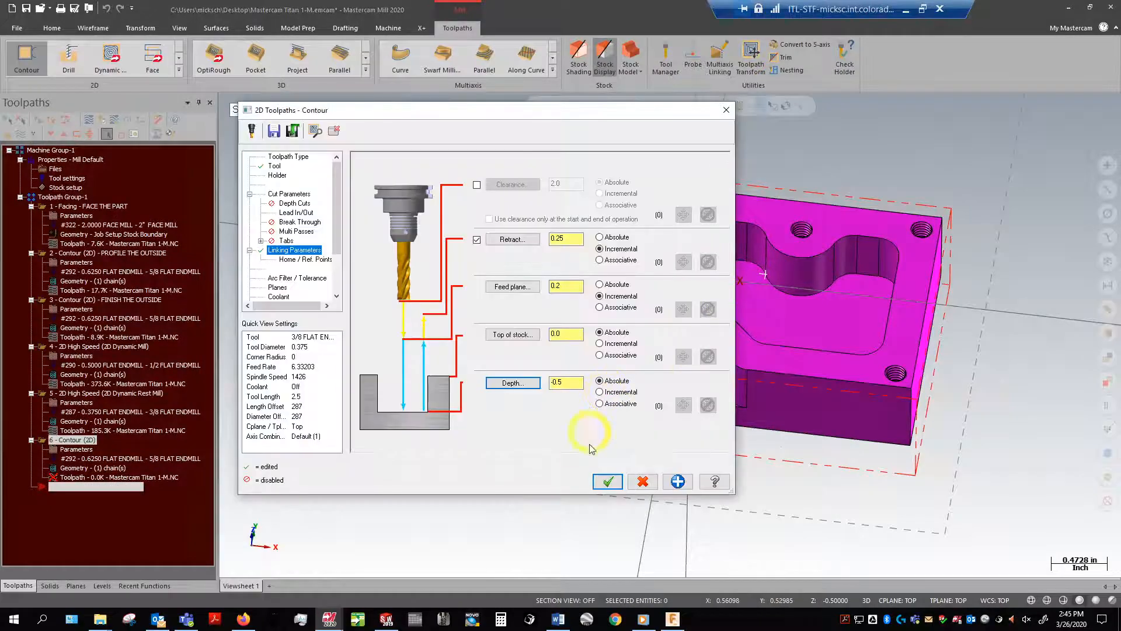
click(611, 482)
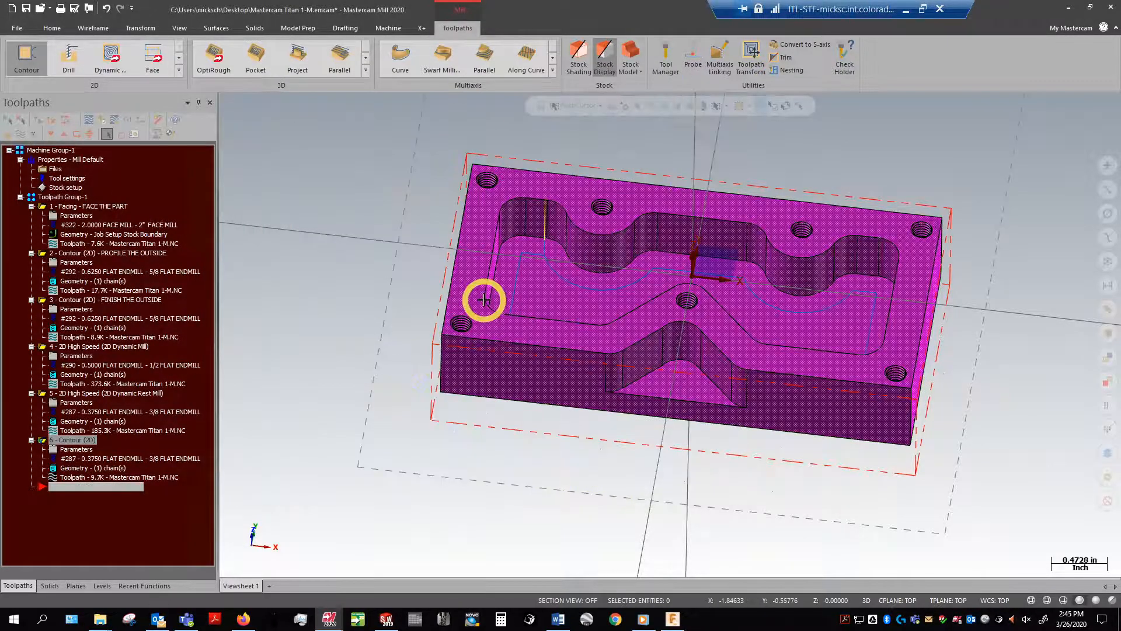
Move the pocket contour chain's start point forward to the lower end of the left wall and regenerate the operation
middle_drag(529, 235, 566, 232)
scroll(566, 232, up, 5)
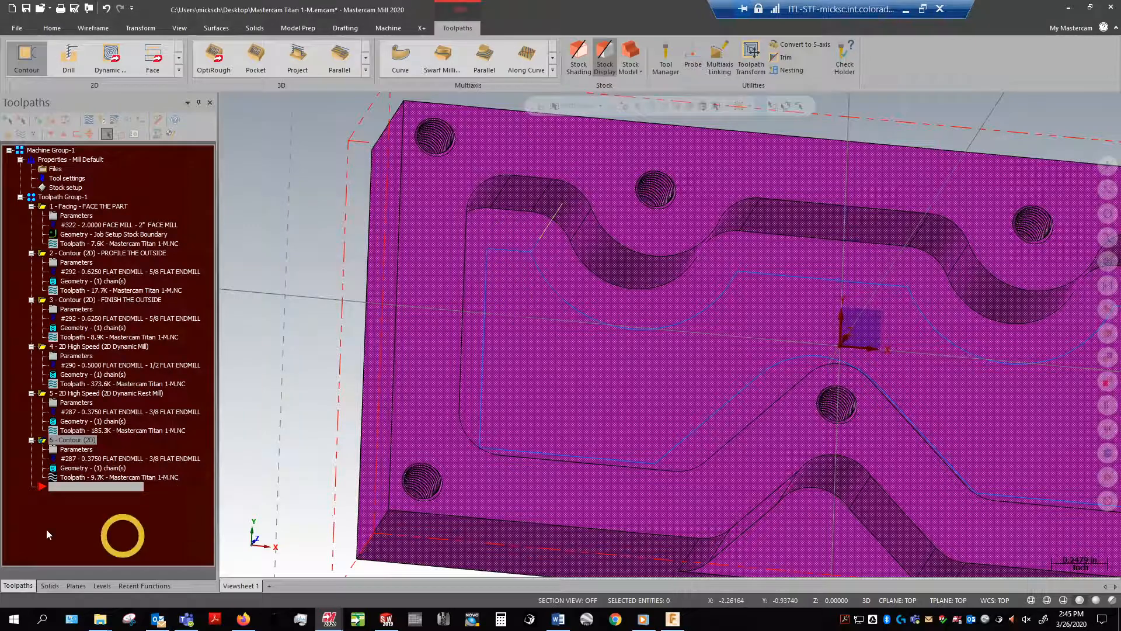
click(101, 468)
click(17, 141)
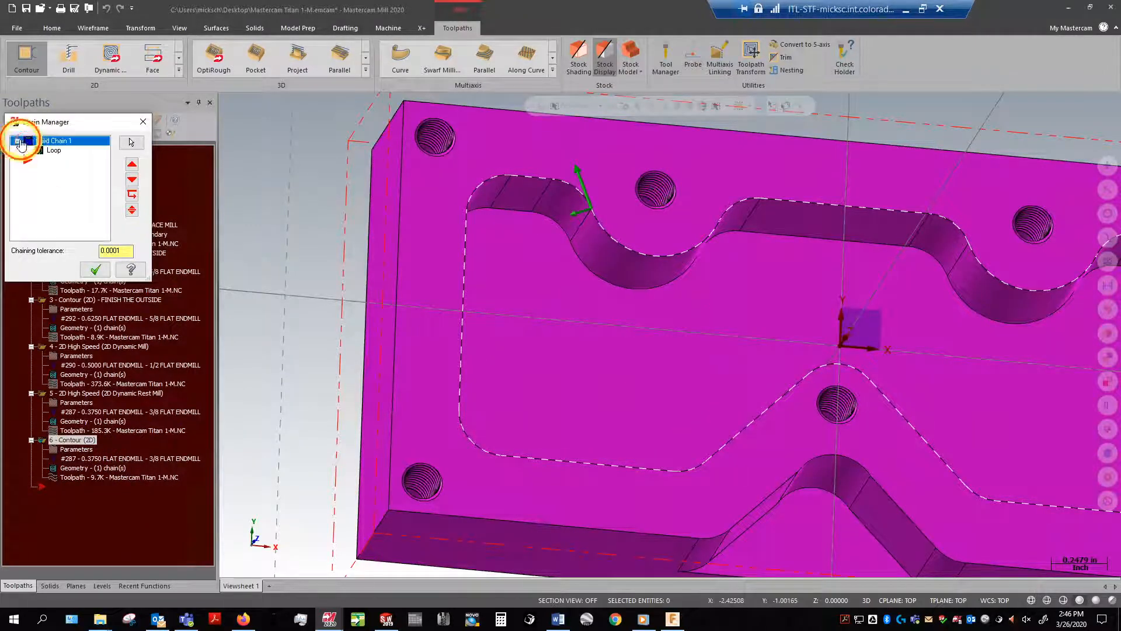
right_click(53, 153)
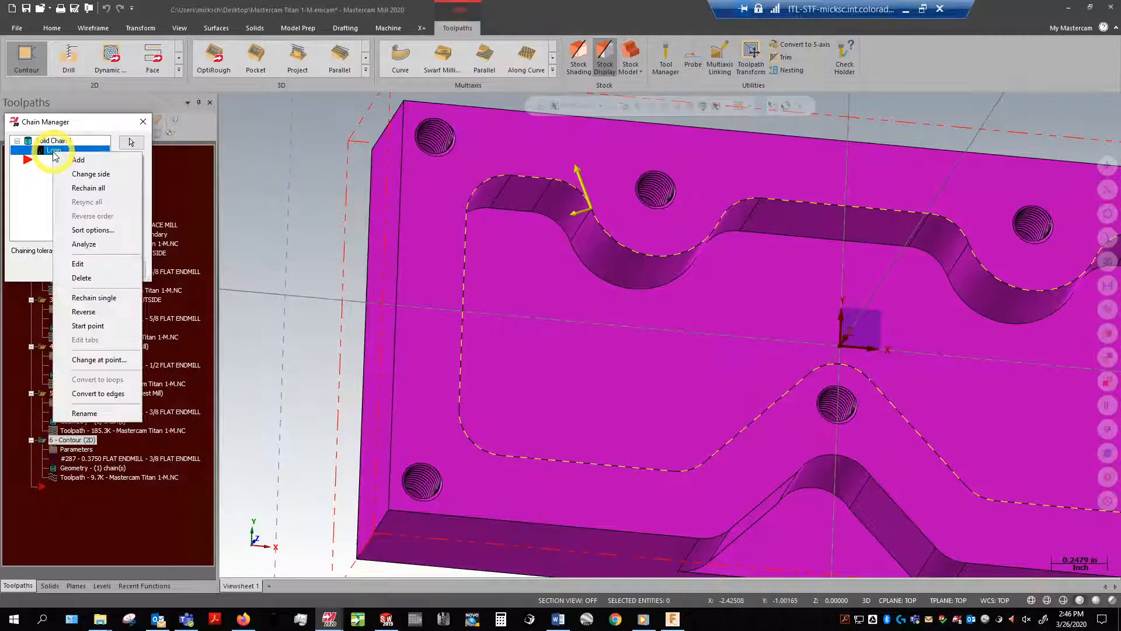
click(106, 330)
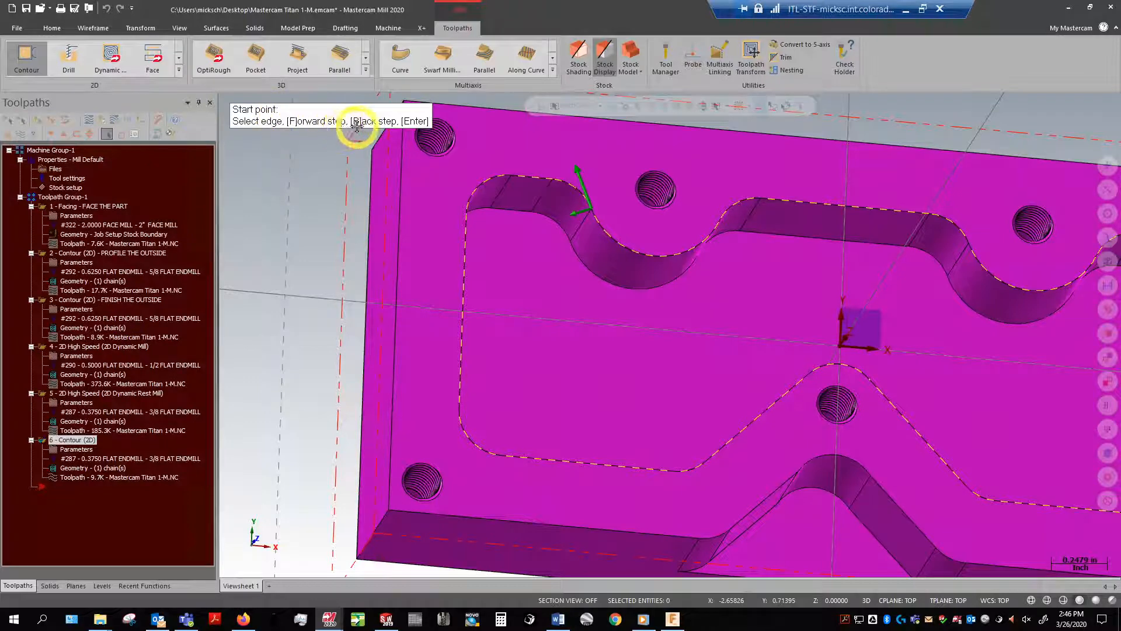
key(f)
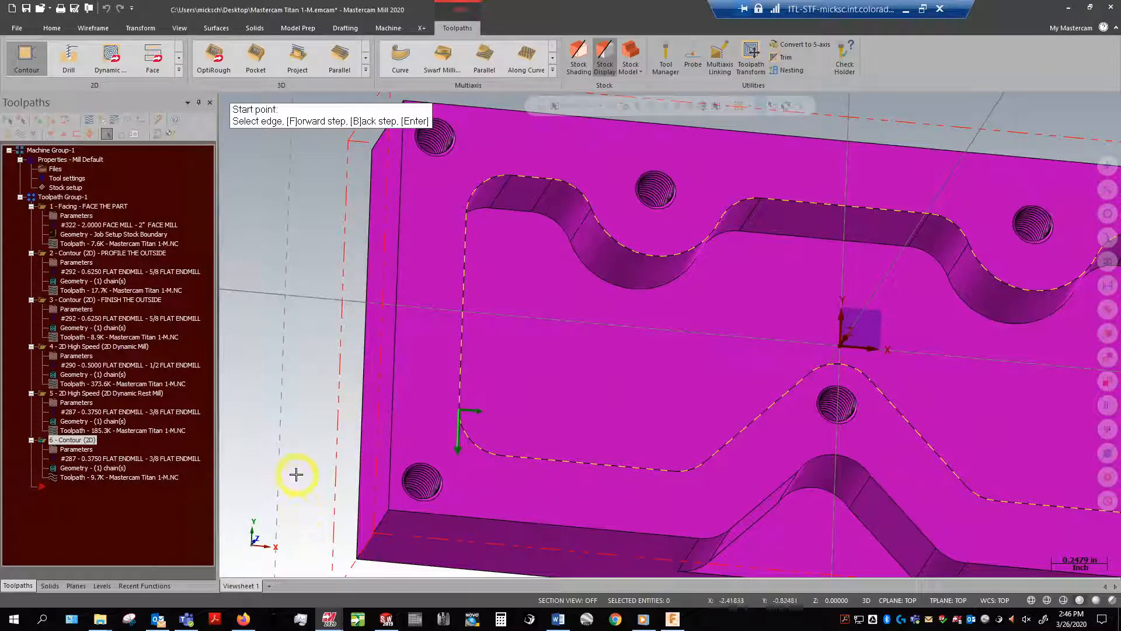
key(Return)
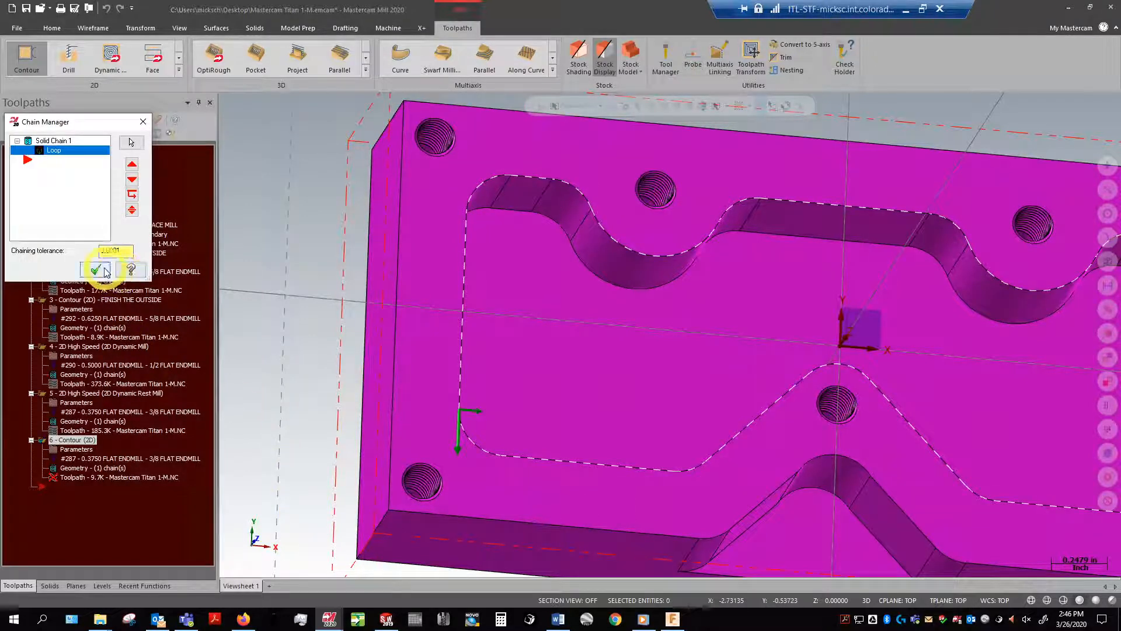
click(106, 271)
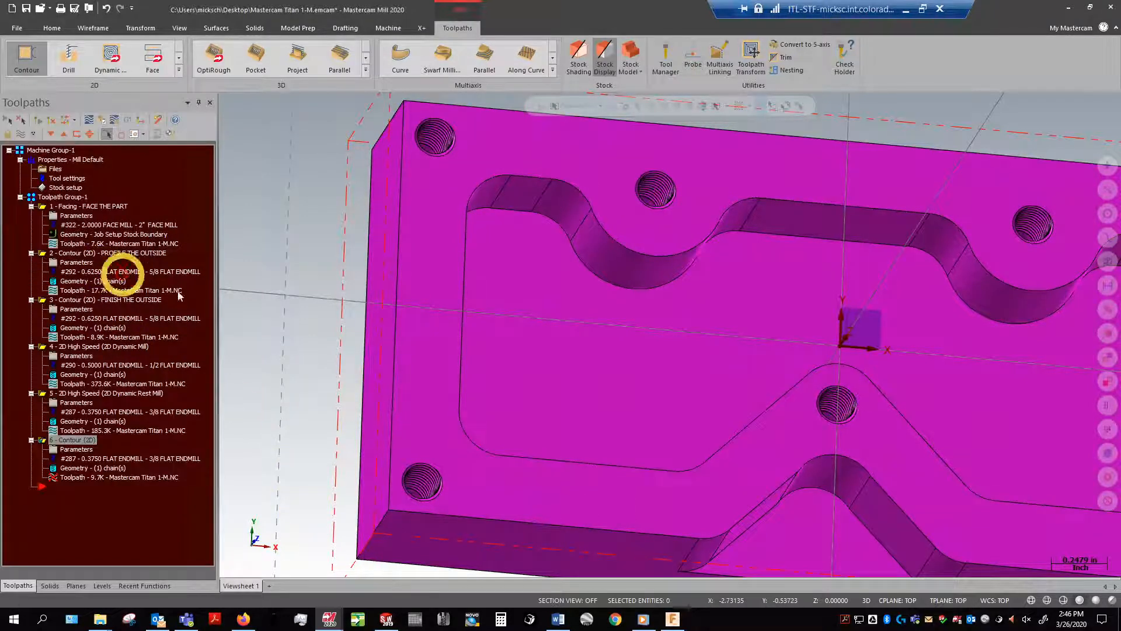
click(40, 119)
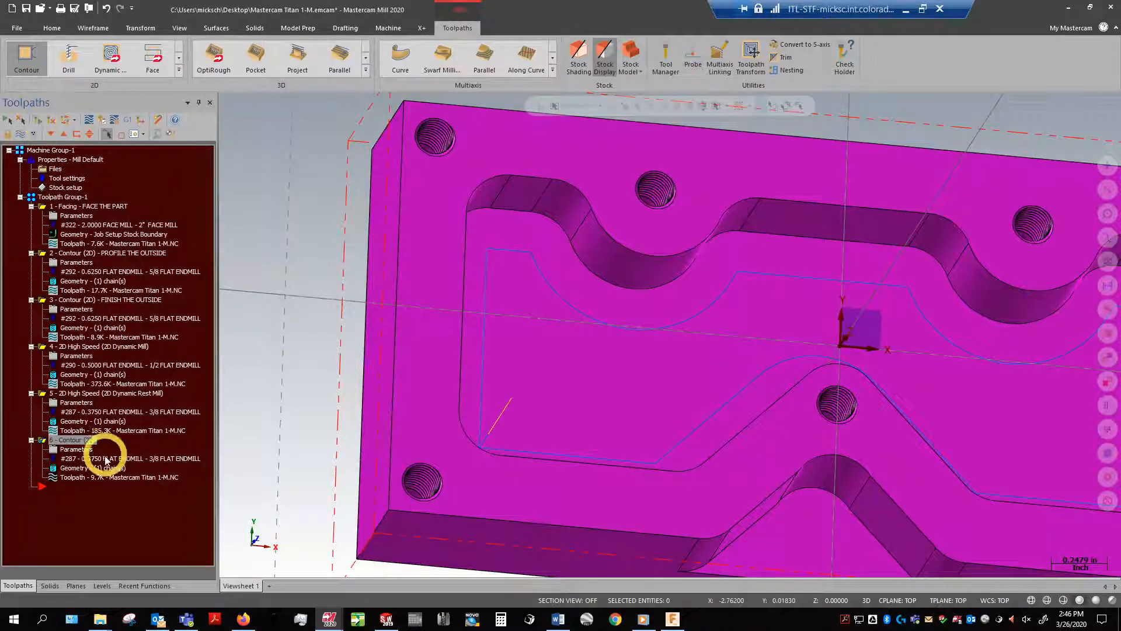
Move the pocket contour chain's start point back to the upper end of the left wall and regenerate the operation
click(75, 470)
click(17, 141)
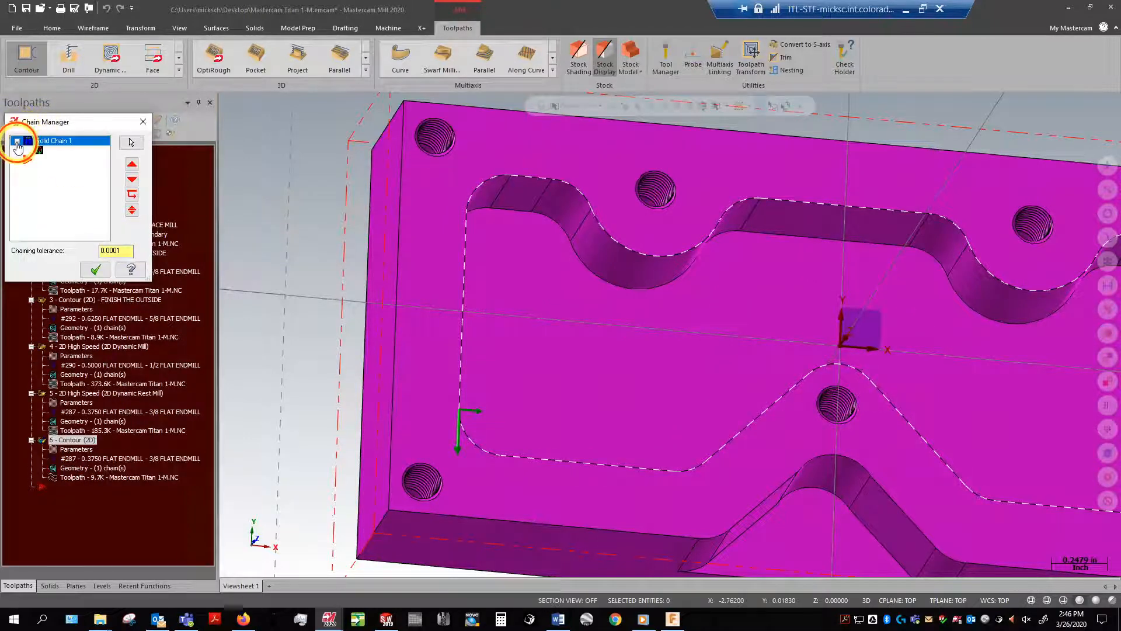
right_click(47, 152)
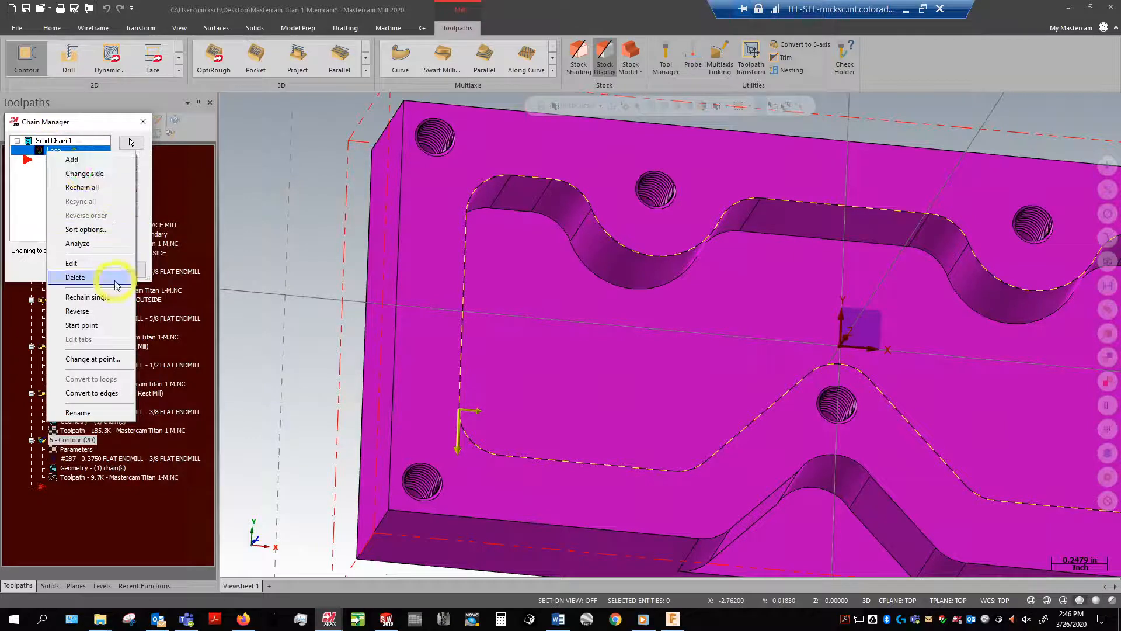
click(103, 327)
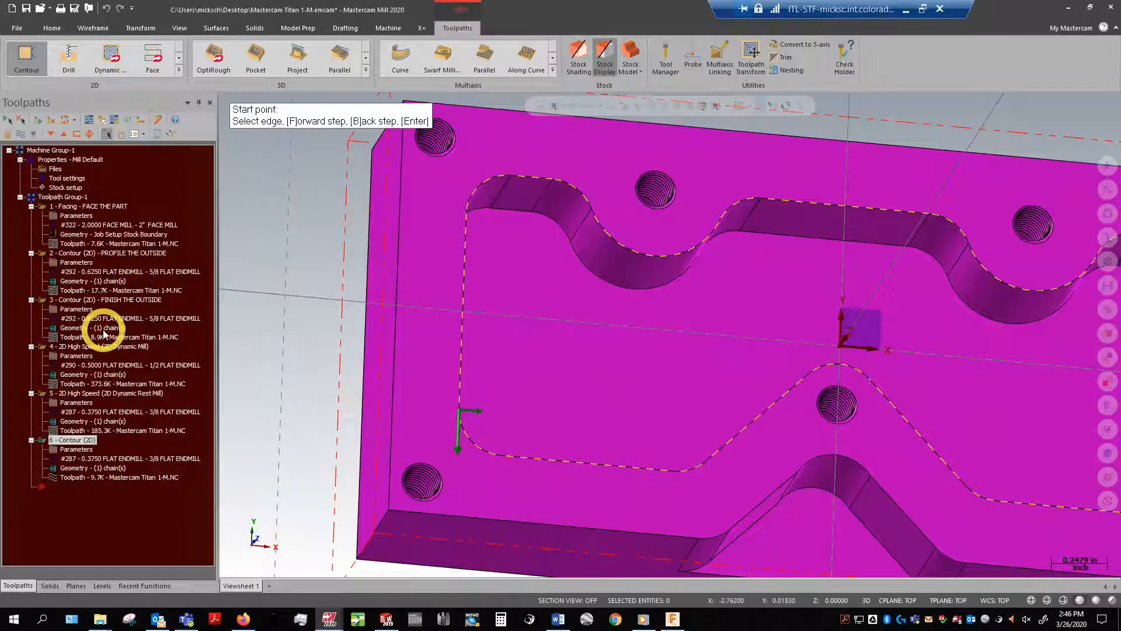
key(Return)
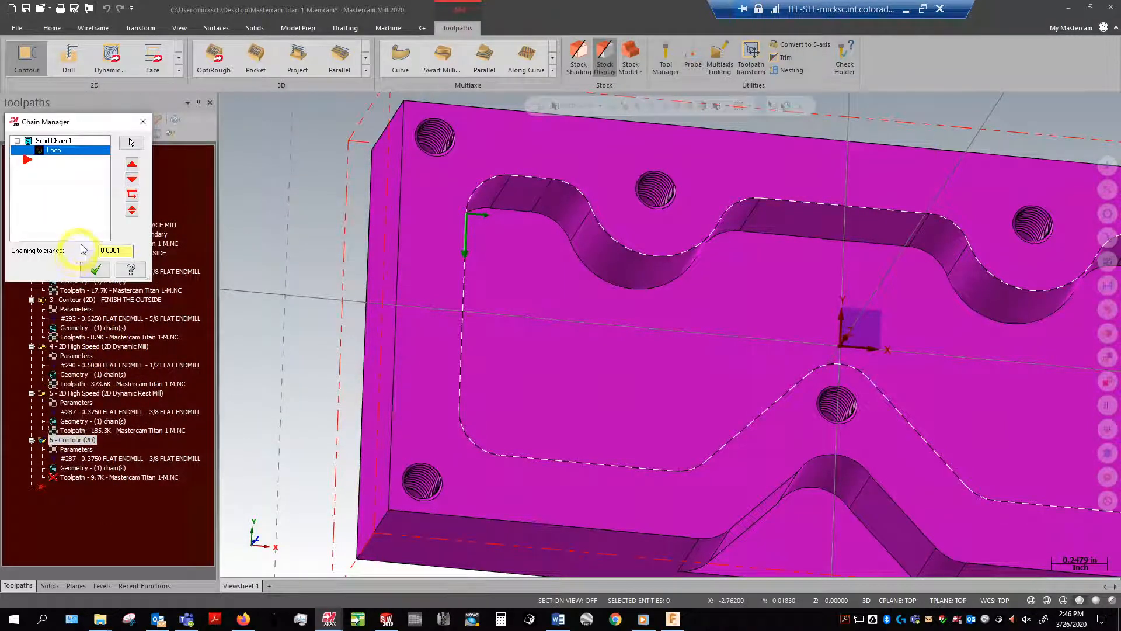
click(93, 271)
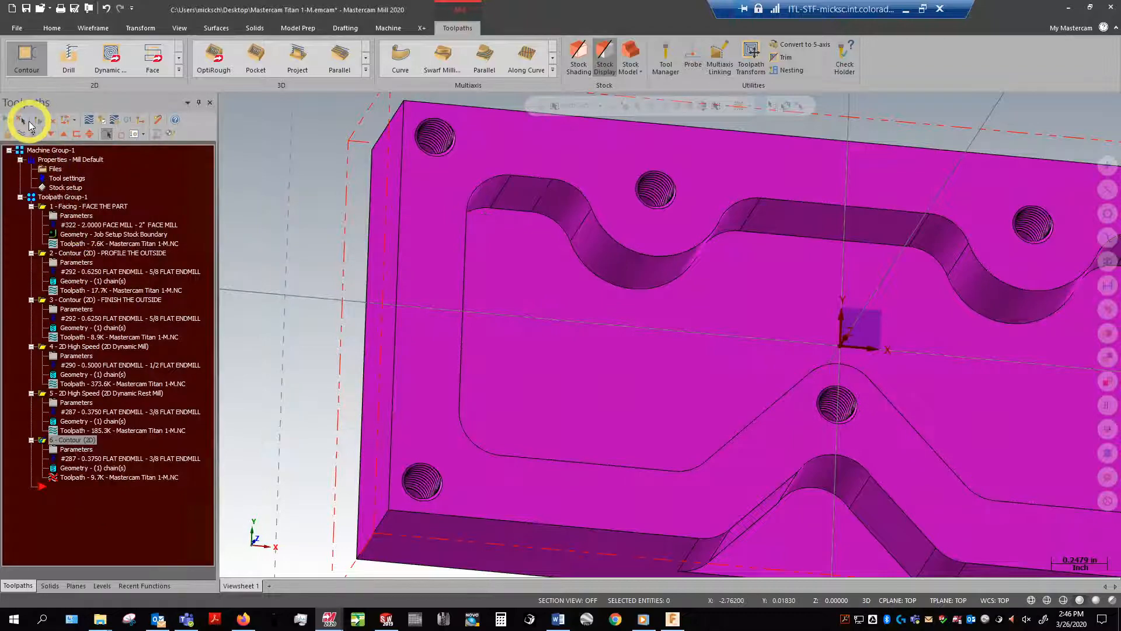
click(37, 121)
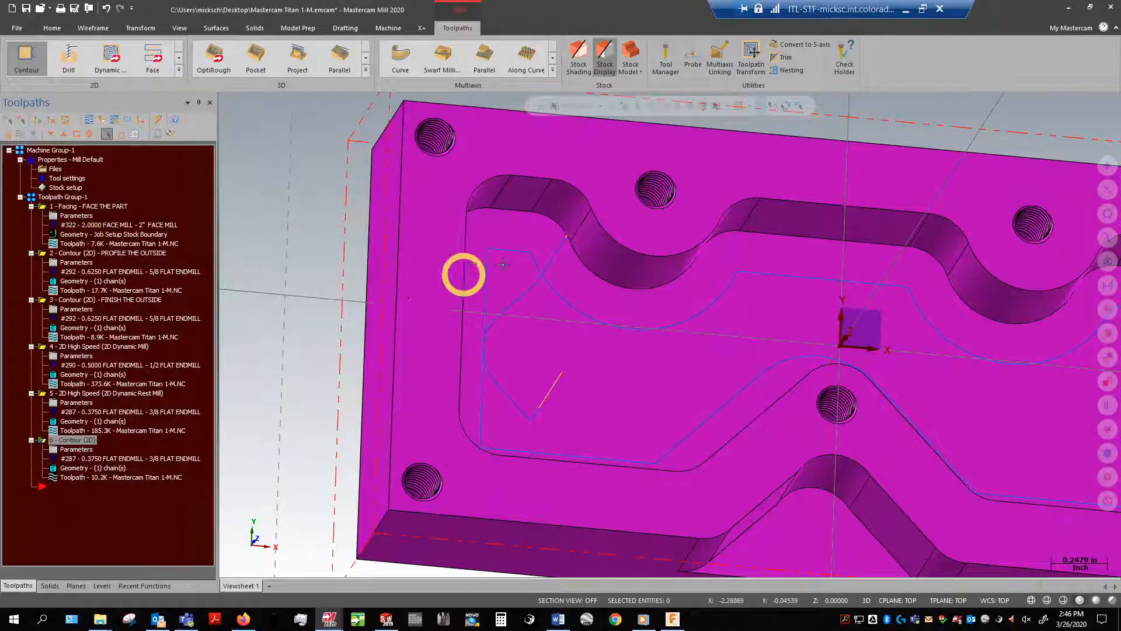
Turn off entry/exit at midpoint in closed contours in the pocket contour's lead in/out settings and regenerate the toolpath
middle_drag(487, 220, 458, 218)
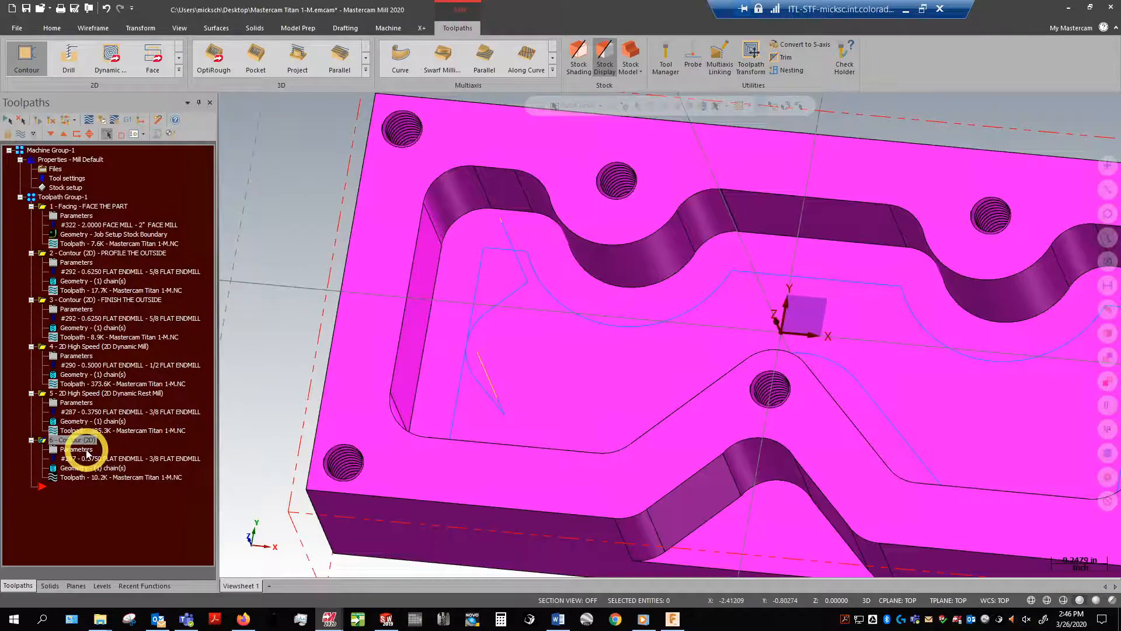
click(87, 453)
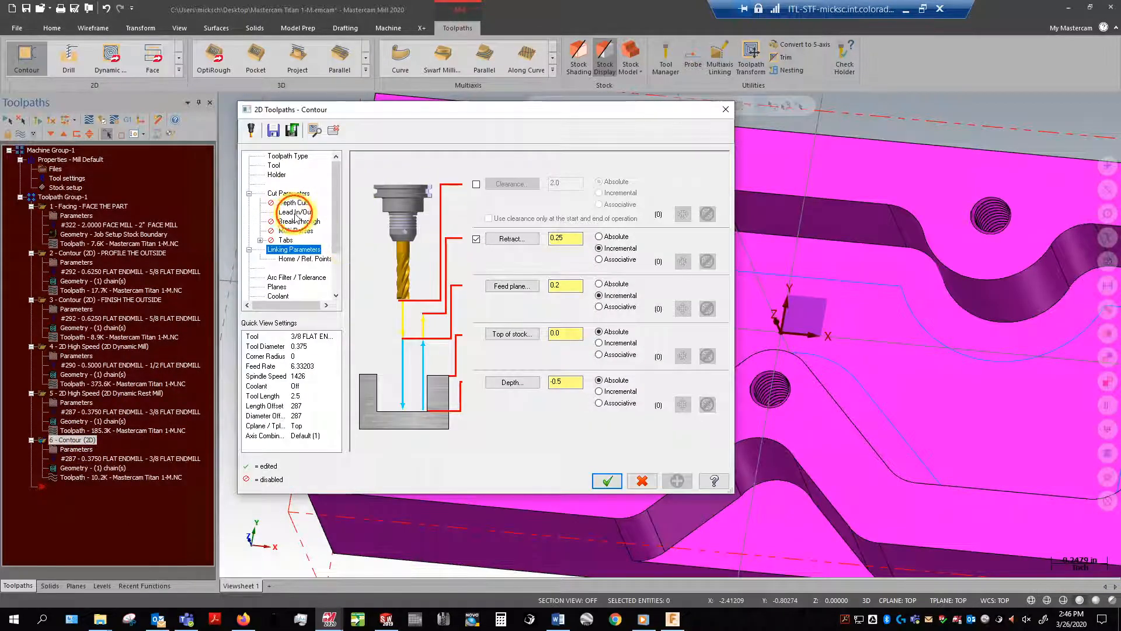
click(296, 213)
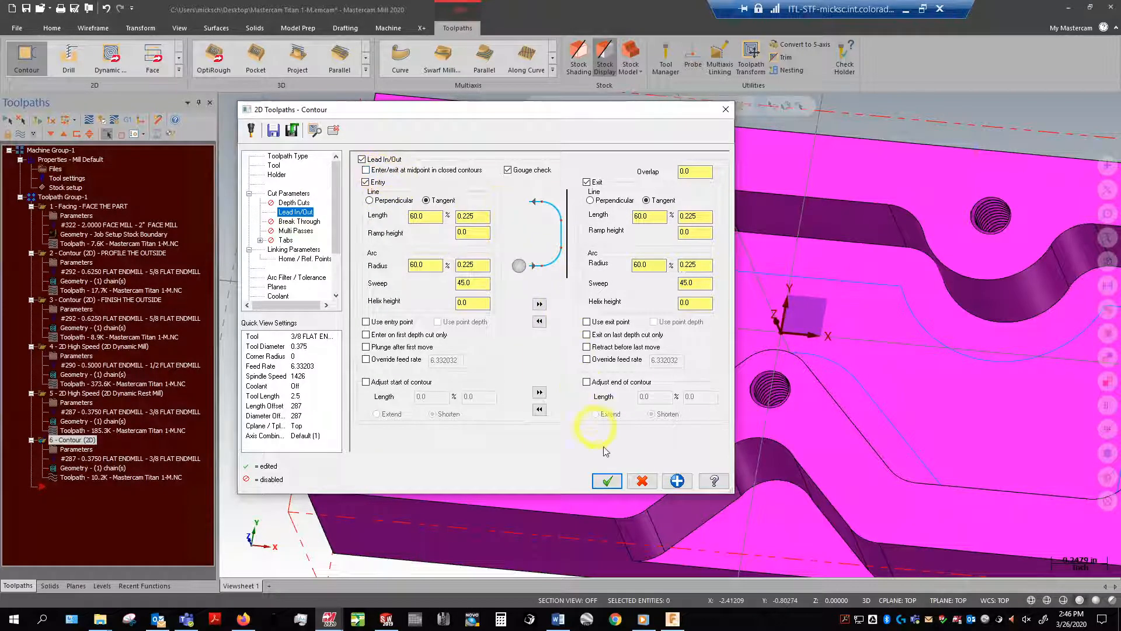
click(607, 480)
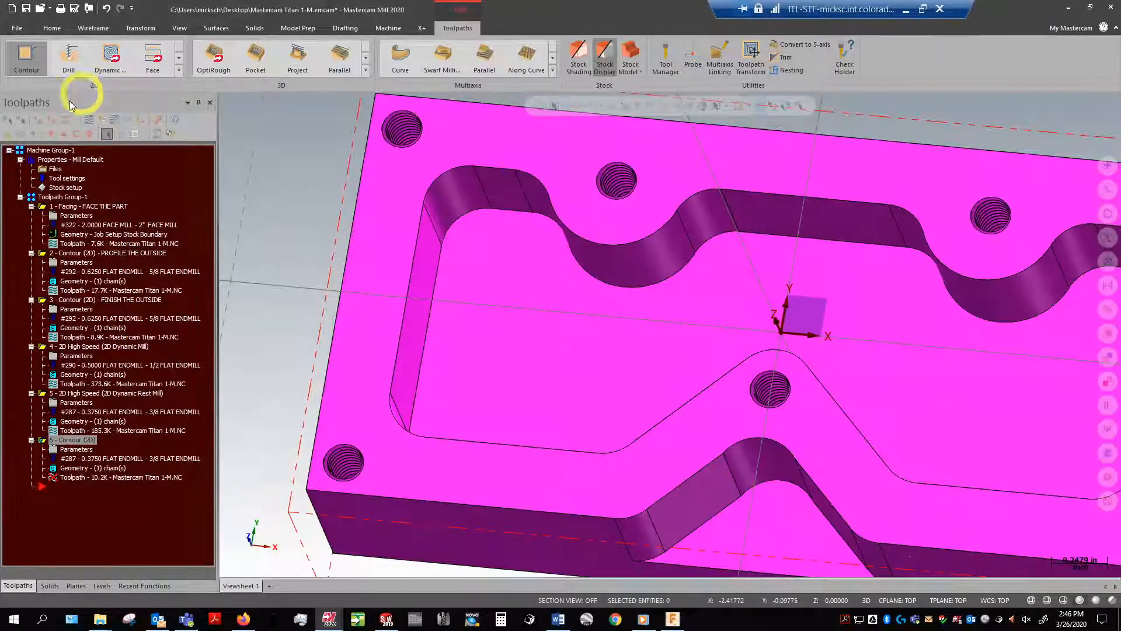
click(46, 120)
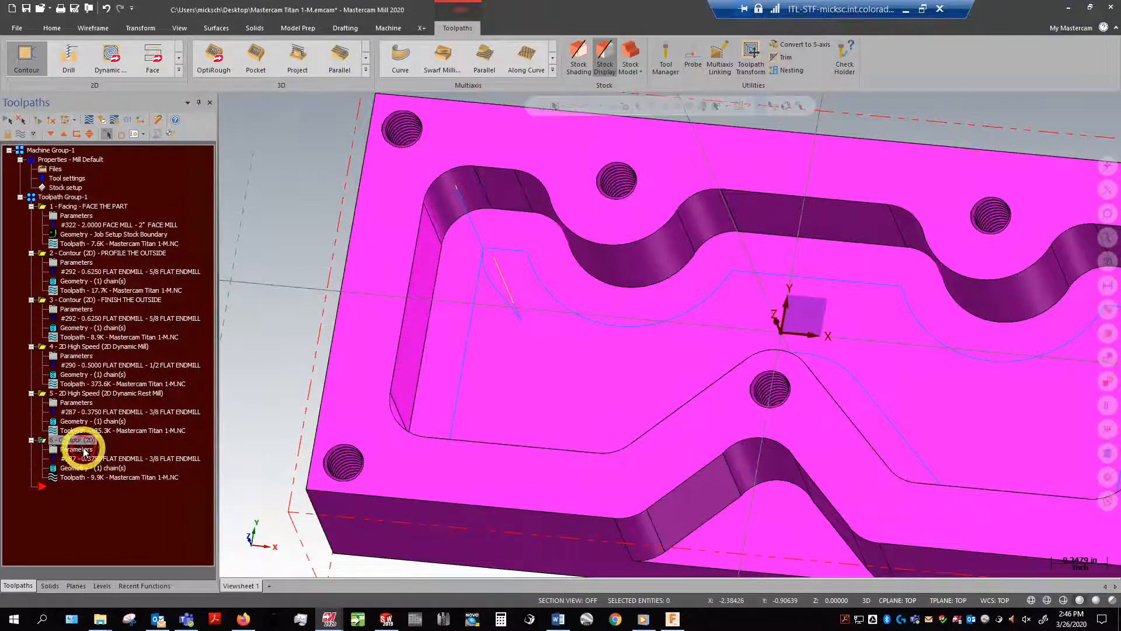
Turn entry/exit at midpoint in closed contours back on, regenerate the pocket contour, and save the part file
click(84, 450)
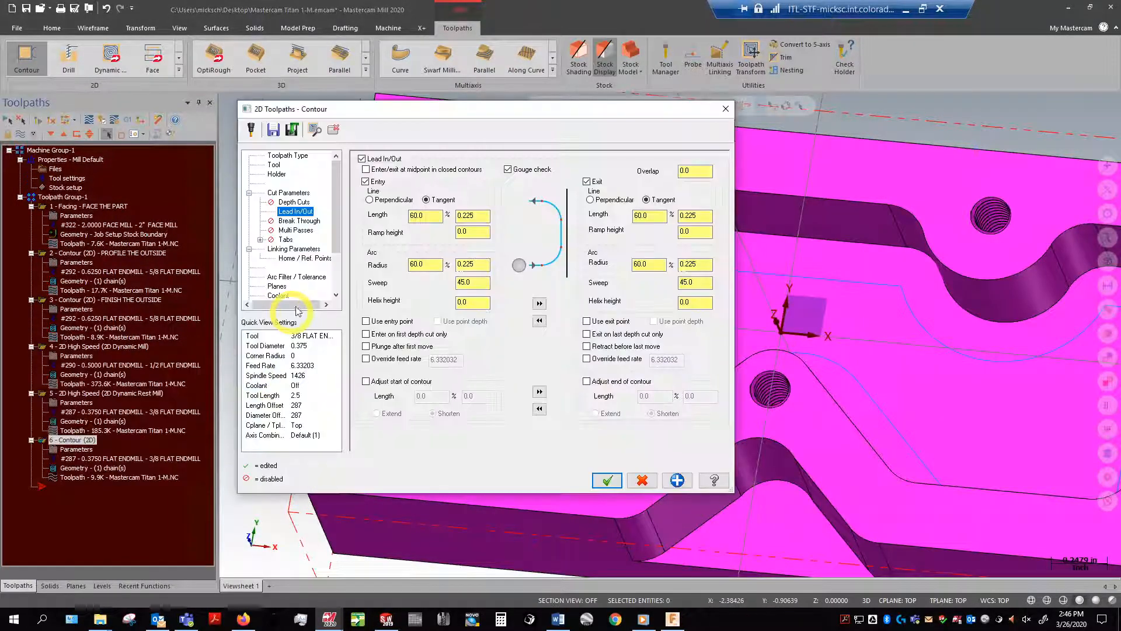
click(366, 169)
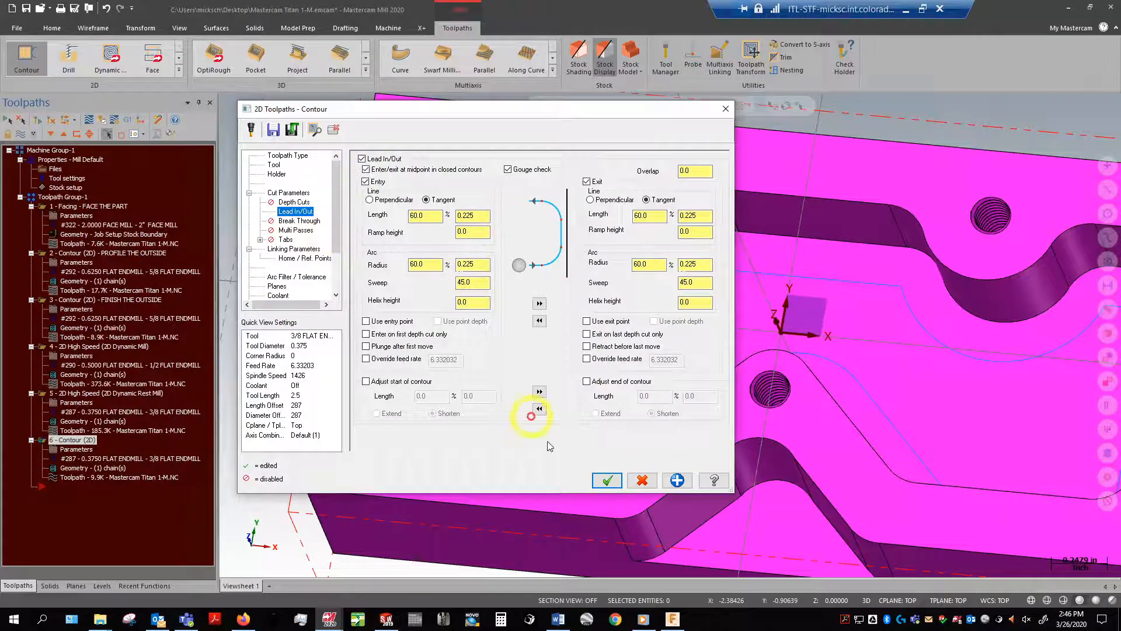
click(603, 480)
click(42, 126)
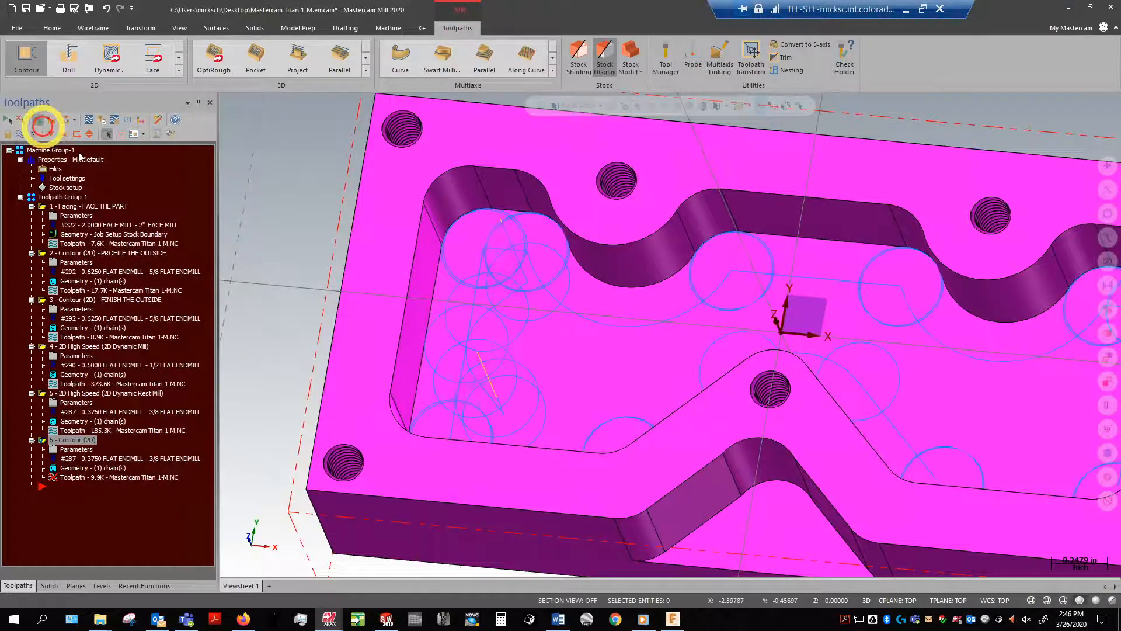
middle_drag(340, 386, 399, 365)
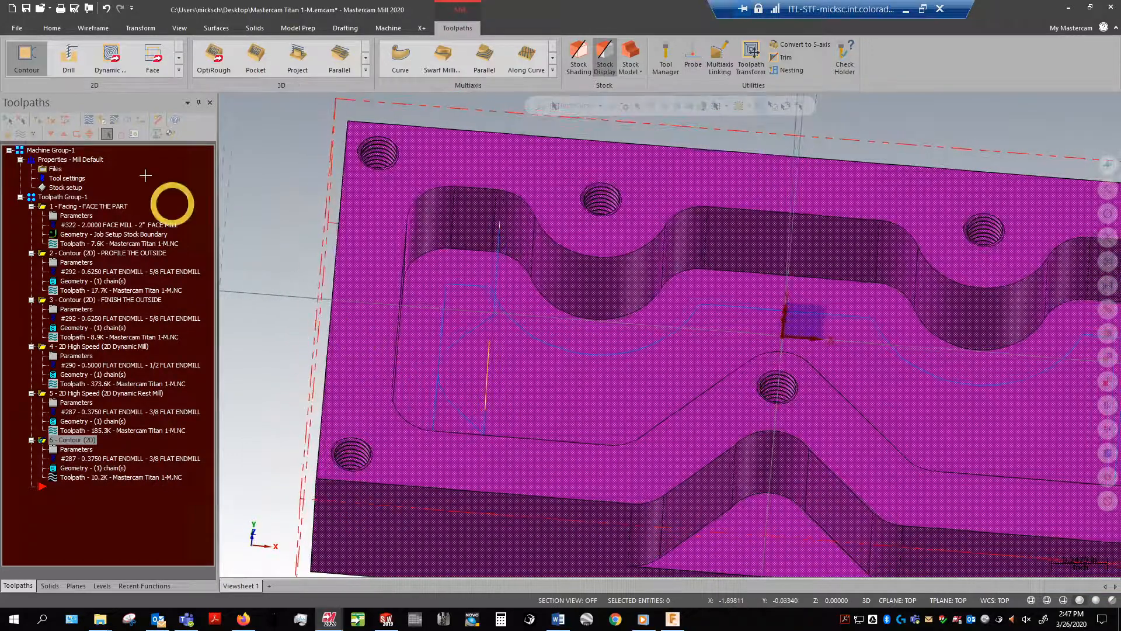
click(26, 8)
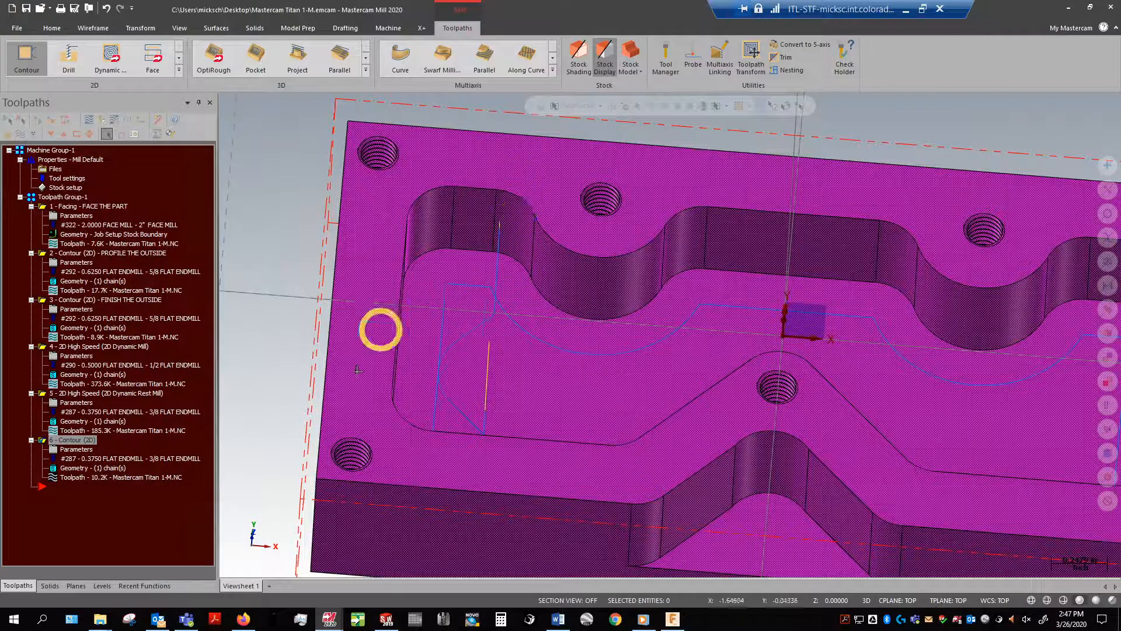
Display the 2D Dynamic Mill operation's toolpath and examine it across the whole pocket
click(126, 345)
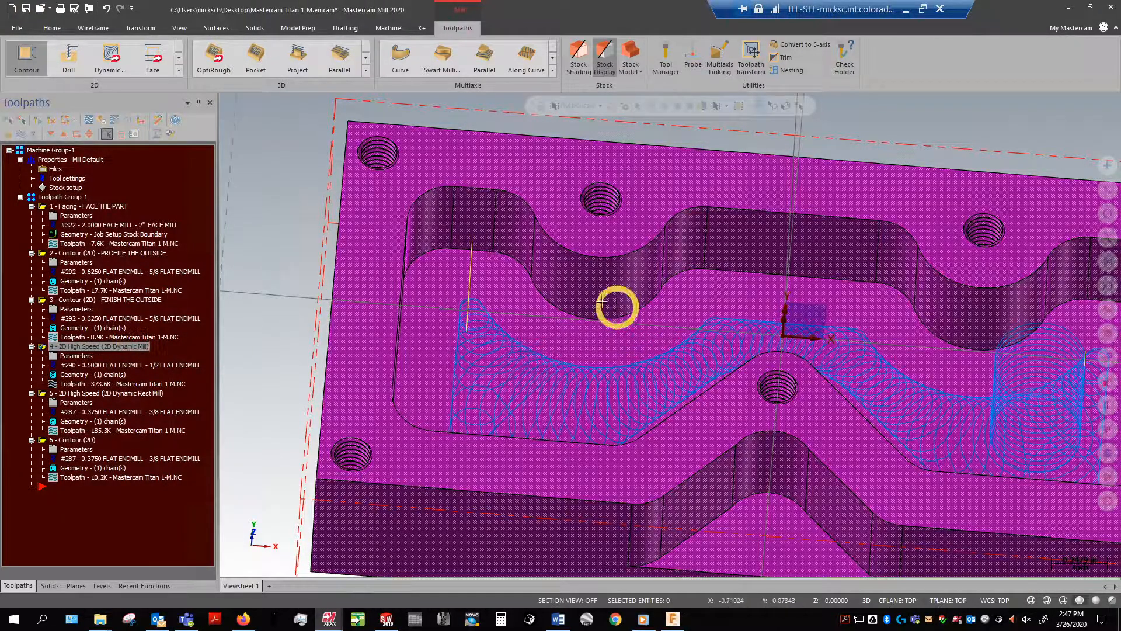
right_click(597, 301)
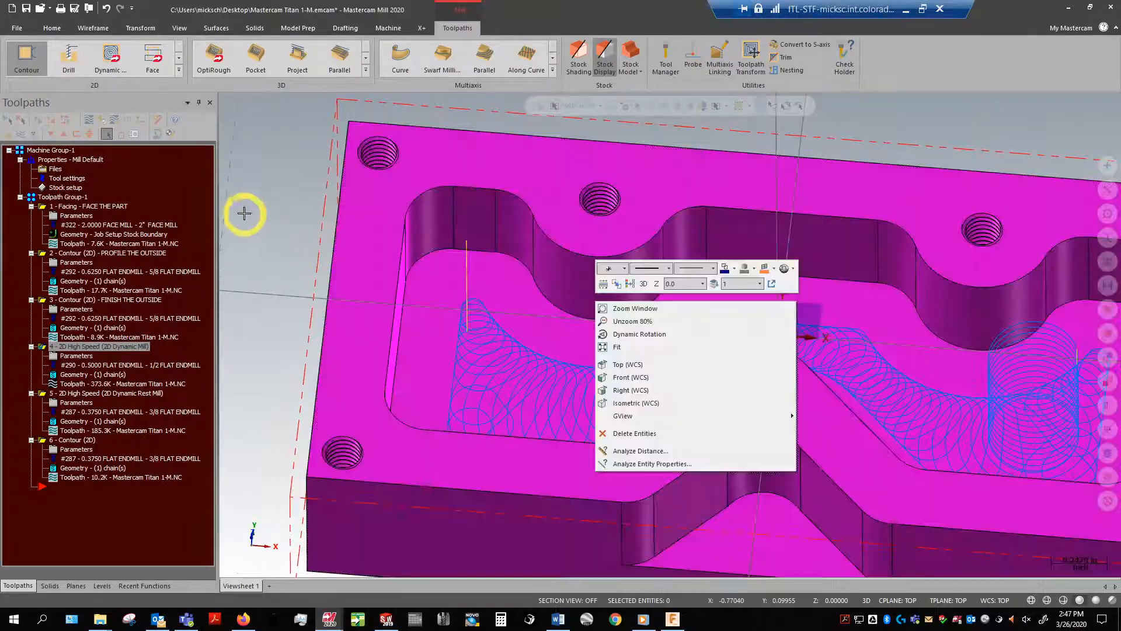
click(244, 214)
scroll(414, 330, down, 5)
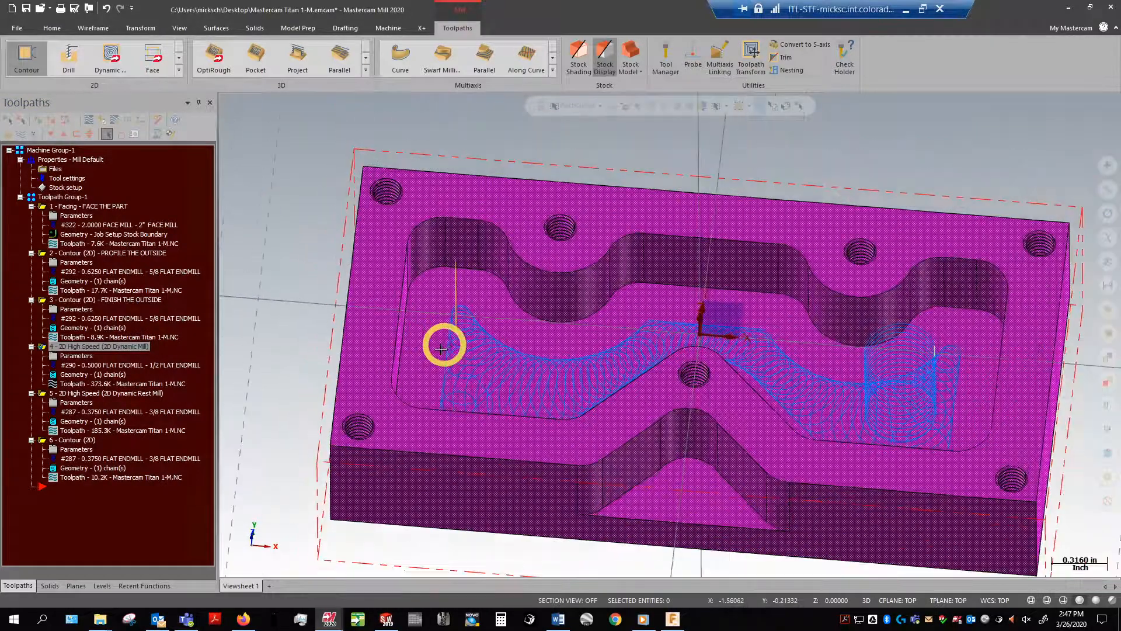
scroll(442, 349, down, 1)
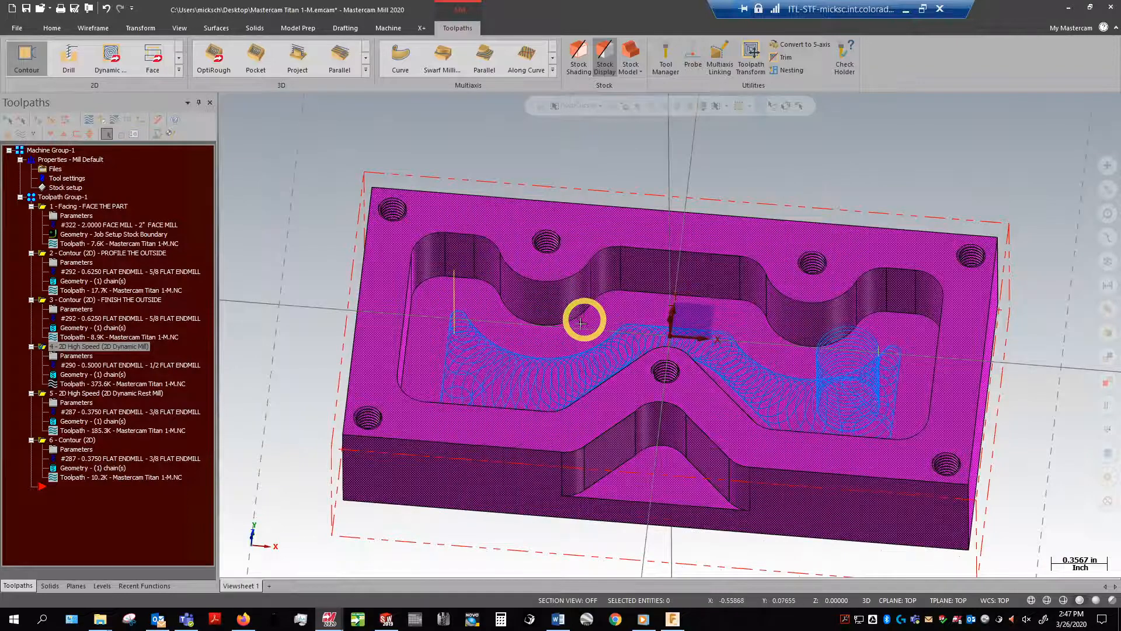
mouse_move(561, 358)
middle_down()
mouse_move(579, 358)
mouse_move(359, 373)
middle_up()
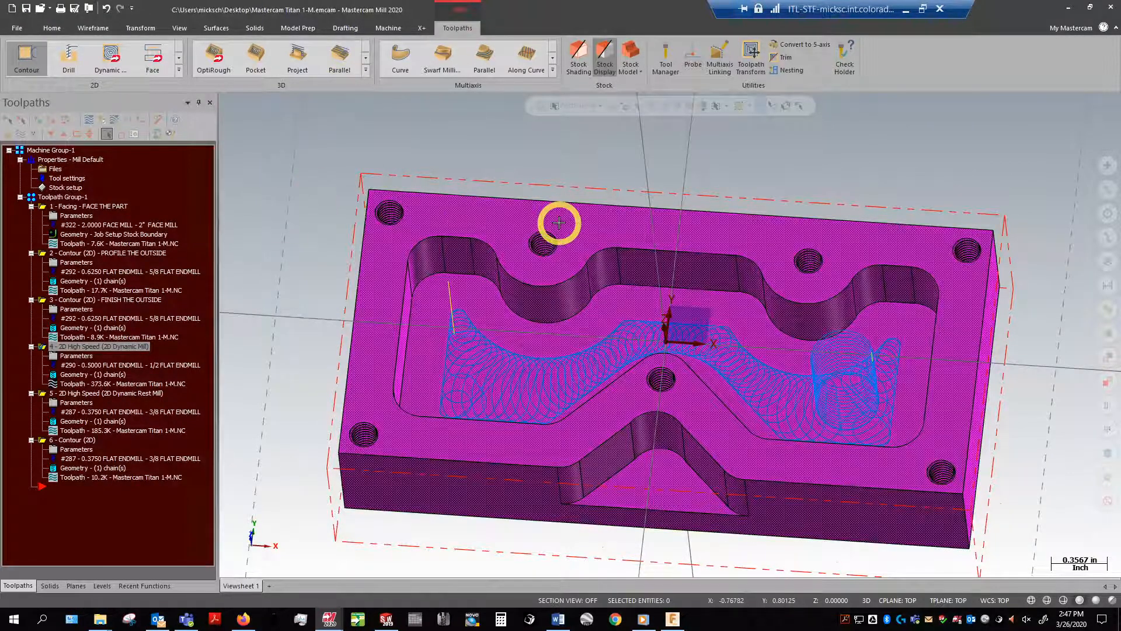
Enable AutoSave in the system configuration with a 15-minute interval and save the settings to the configuration file
click(23, 31)
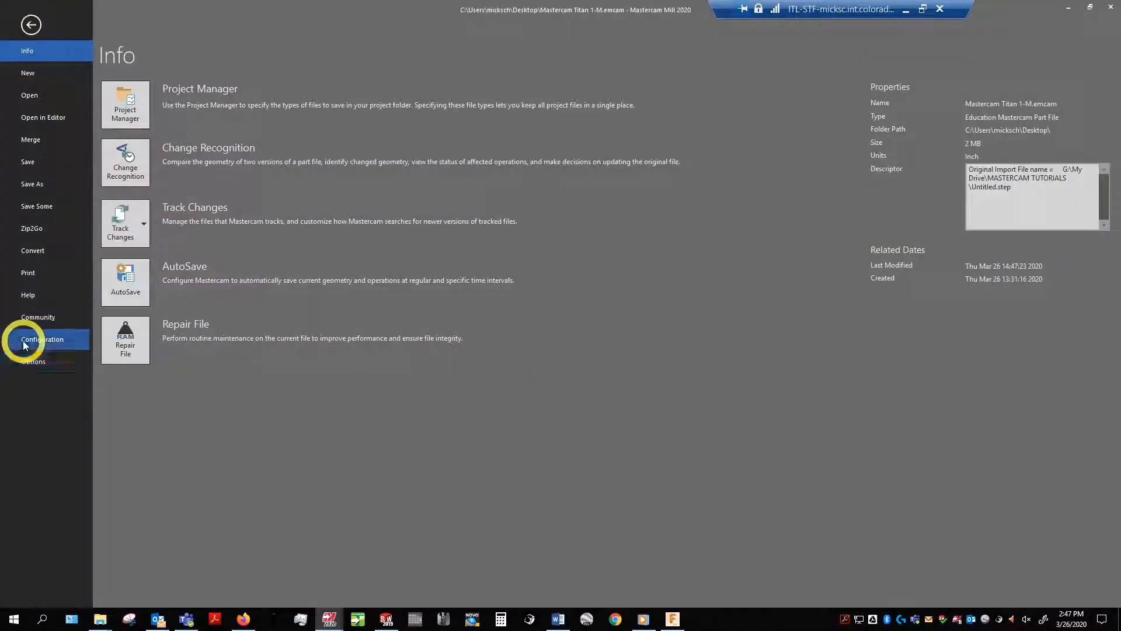
click(25, 342)
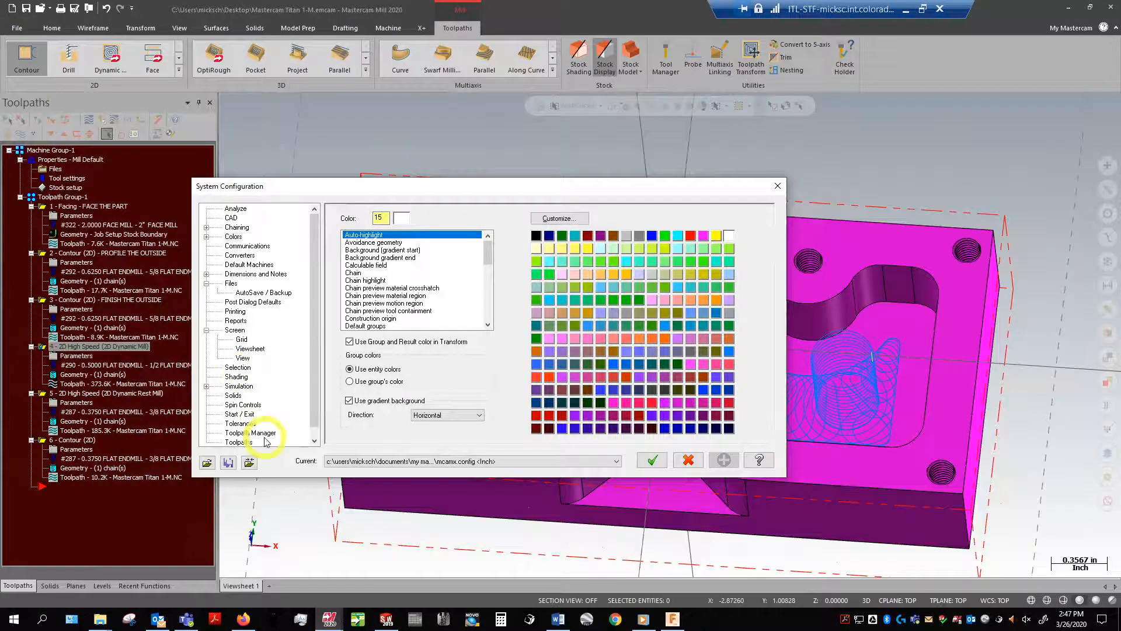
click(245, 414)
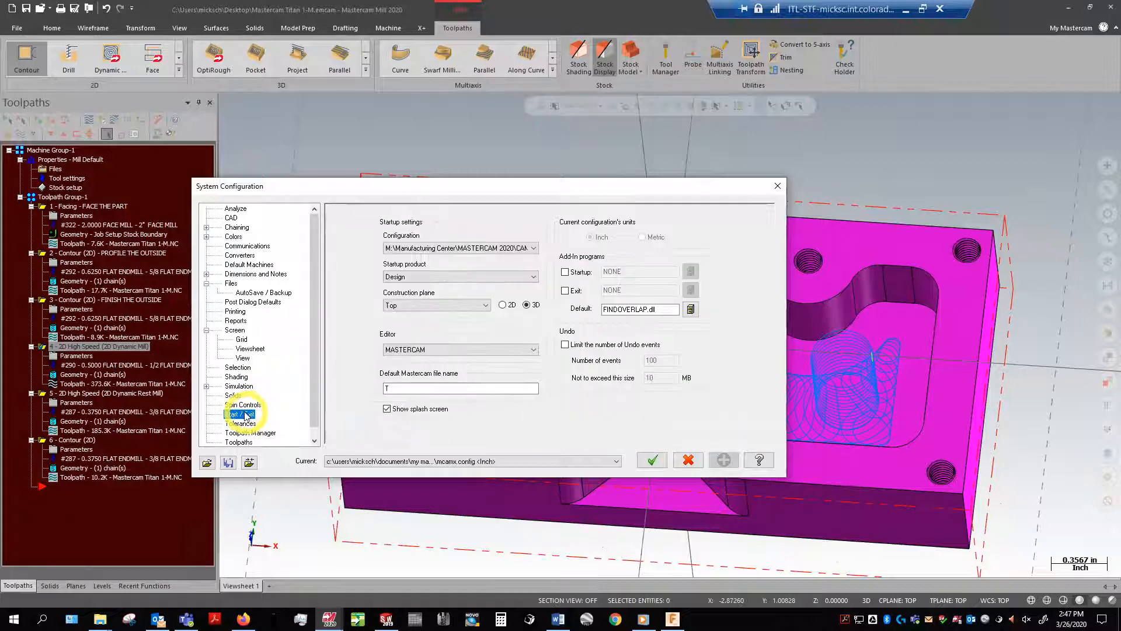
scroll(257, 374, down, 1)
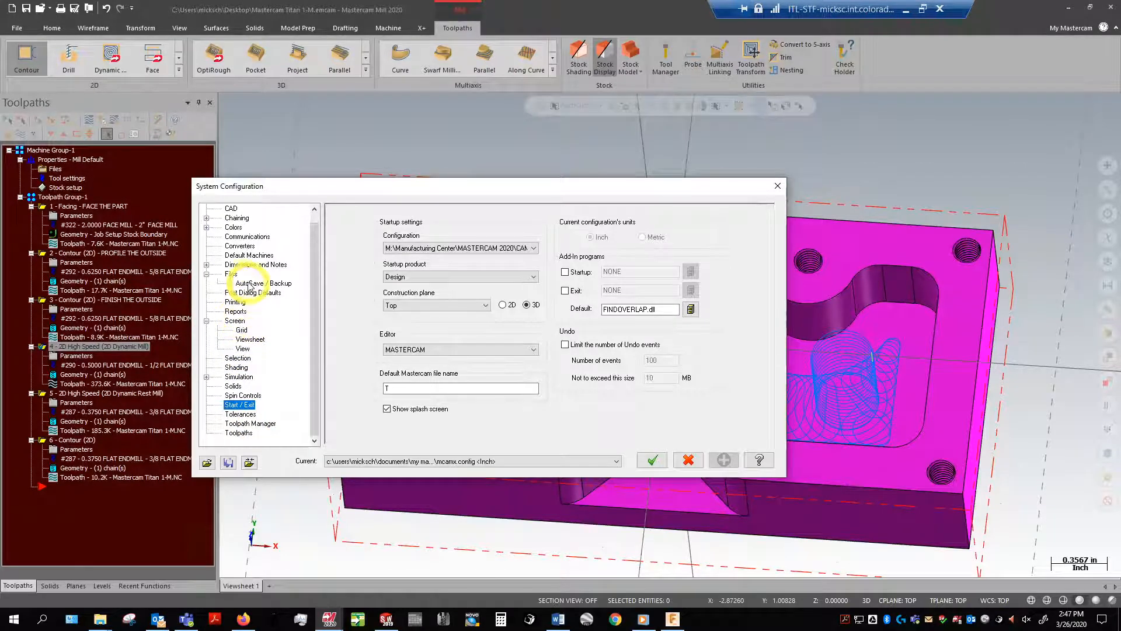
click(244, 284)
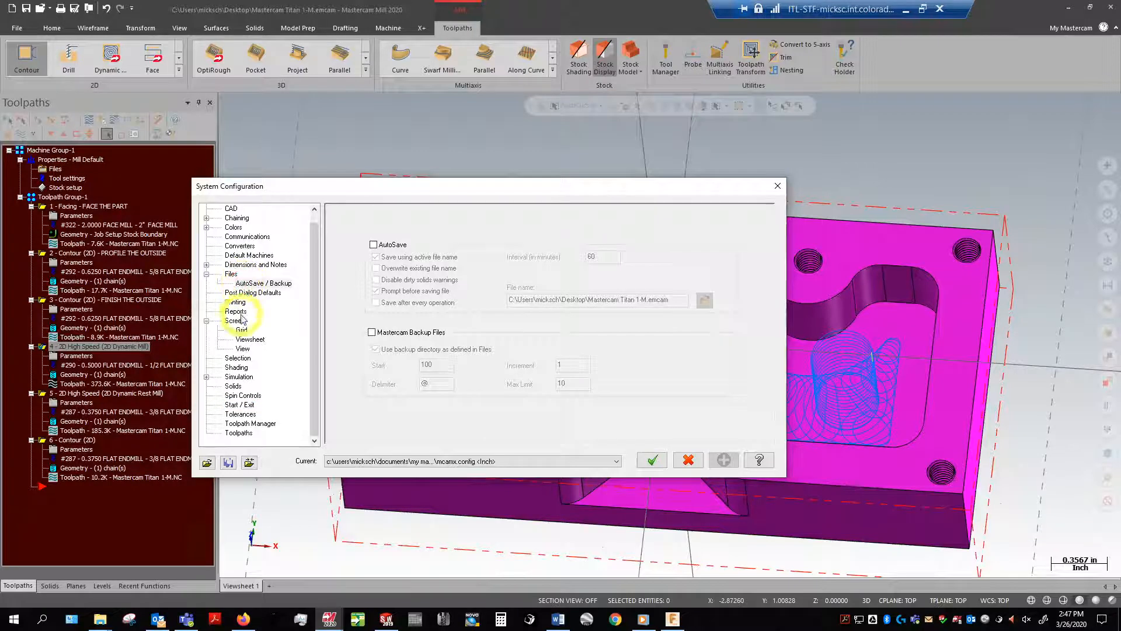
click(373, 246)
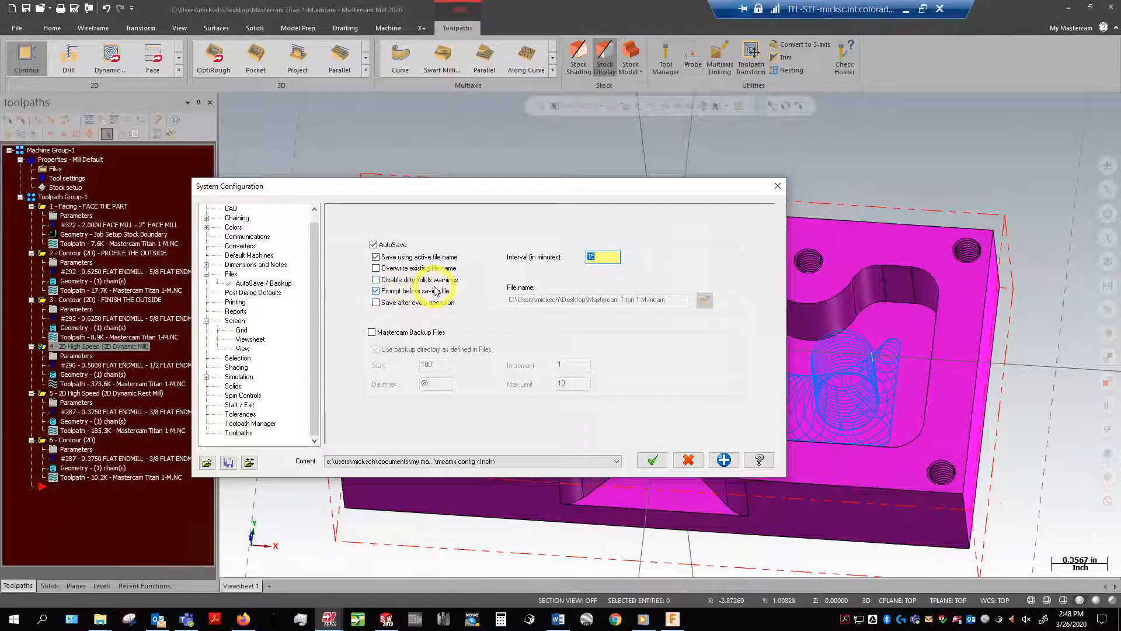
click(649, 460)
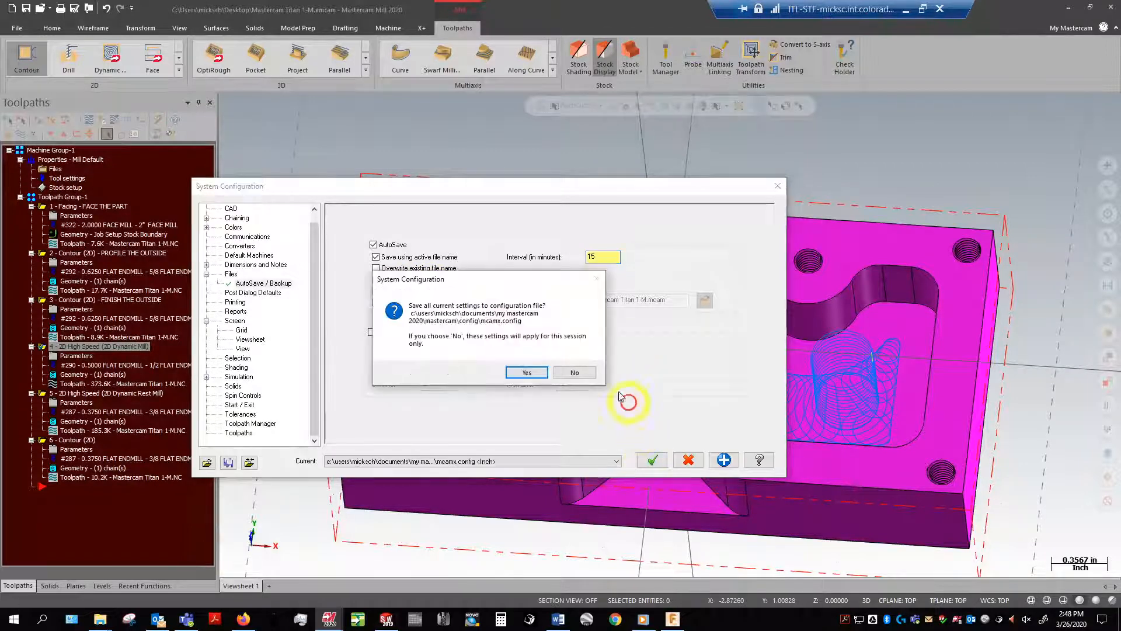
click(527, 372)
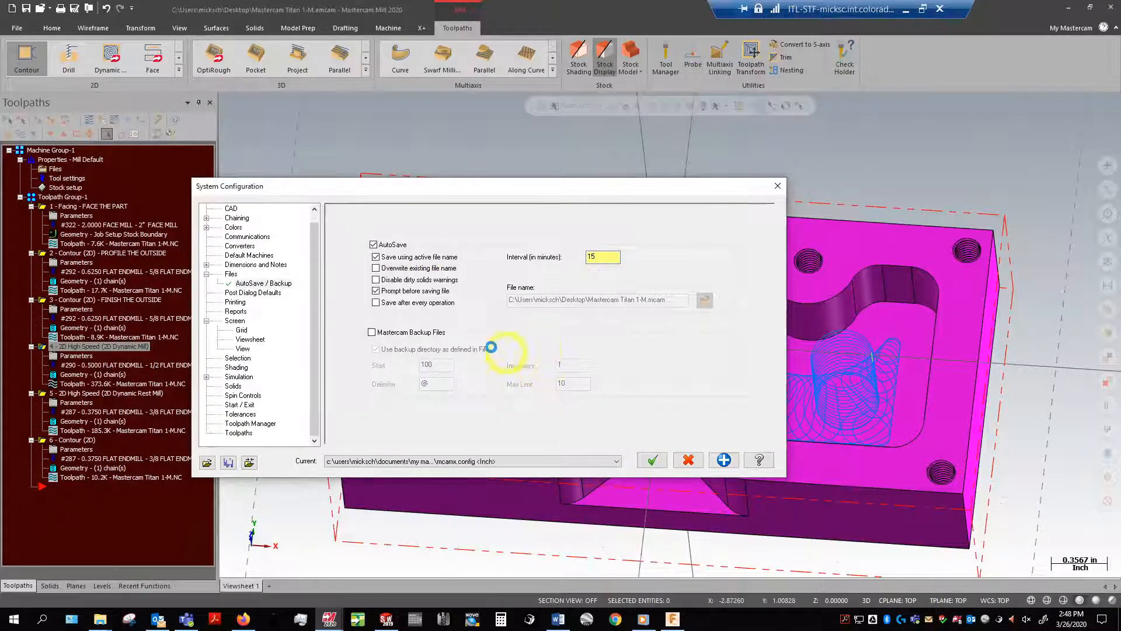